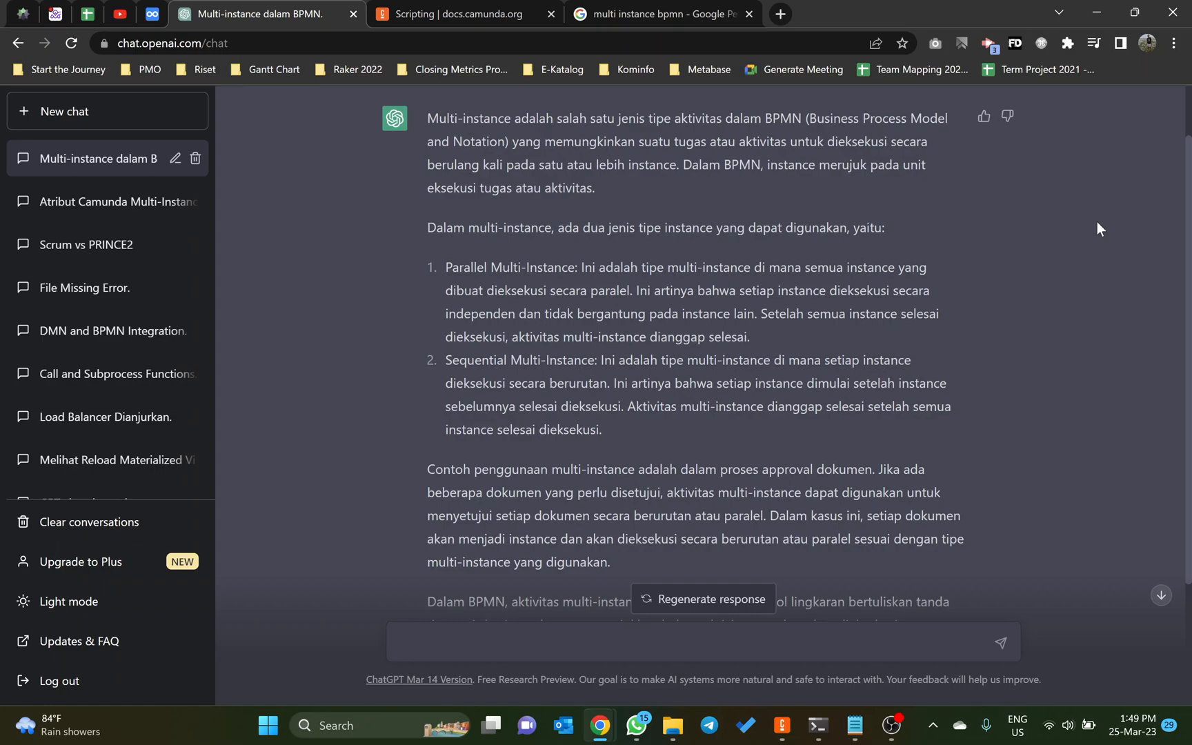
Switch to Camunda Modeler and place an empty participant pool on the blank canvas
key(alt+Tab)
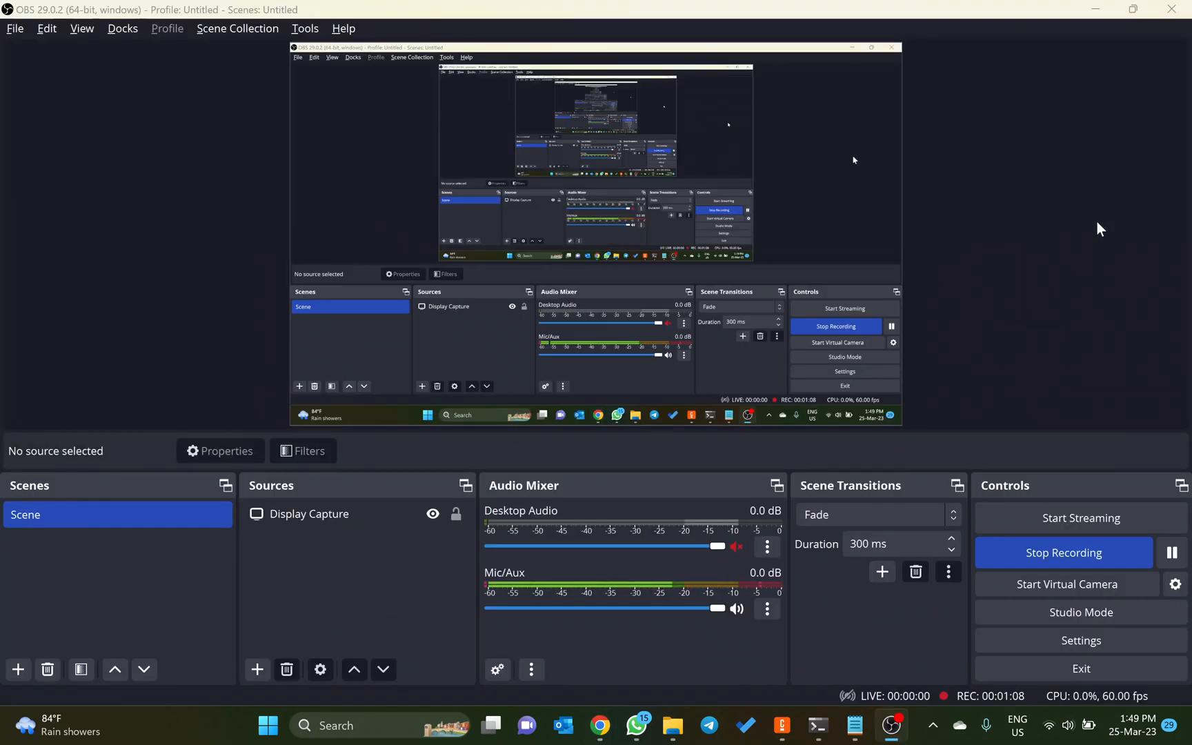
key(alt+Tab)
key(alt+Tab)
key(alt+Tab)
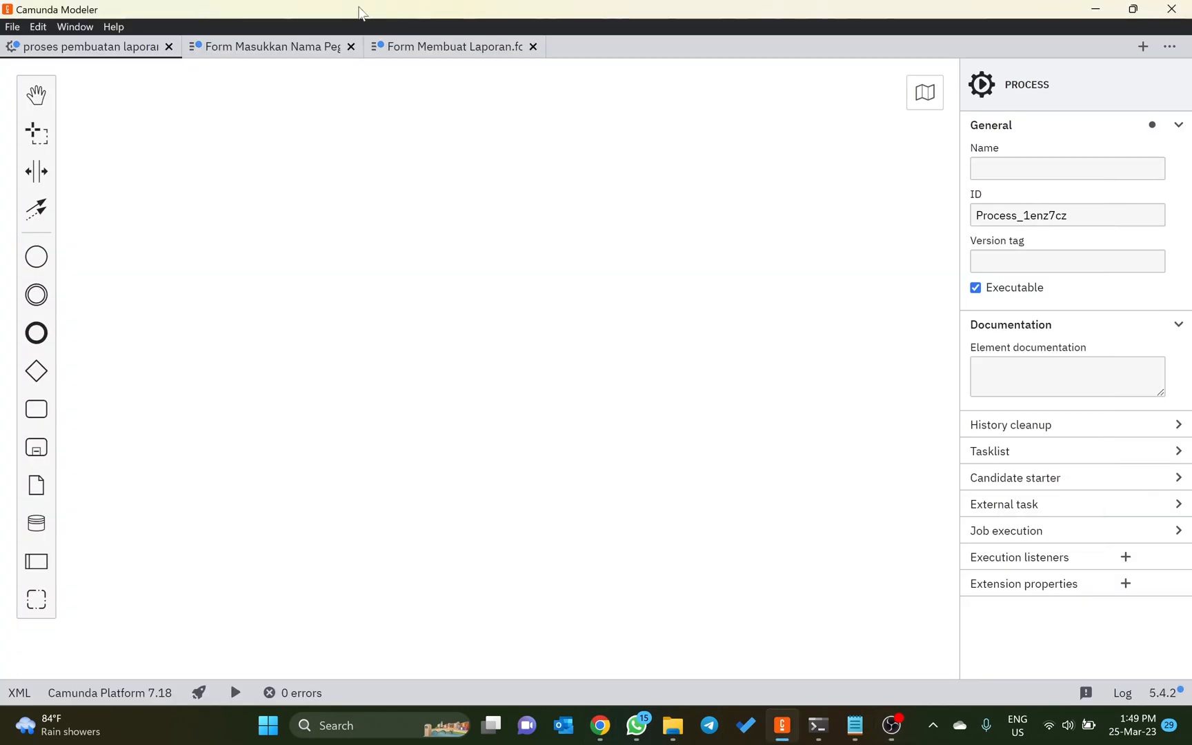
click(37, 561)
click(490, 298)
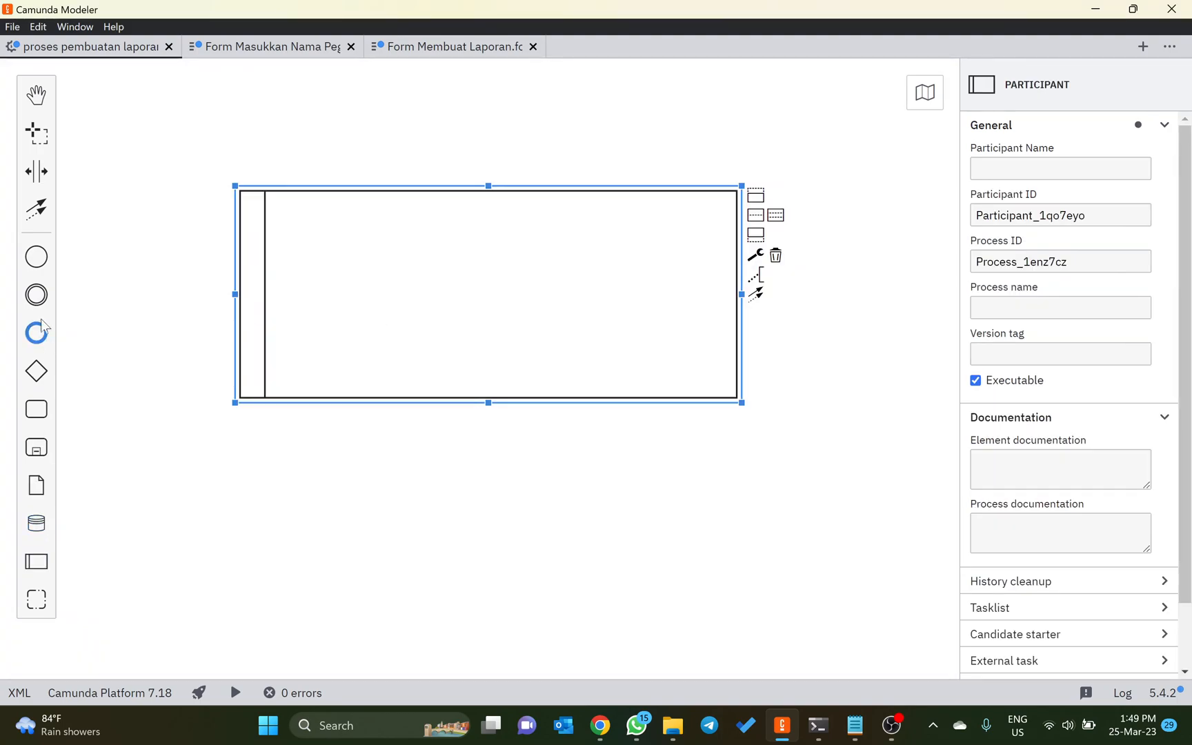
Add a start event inside the pool near its header and append a task to it
click(37, 256)
click(289, 290)
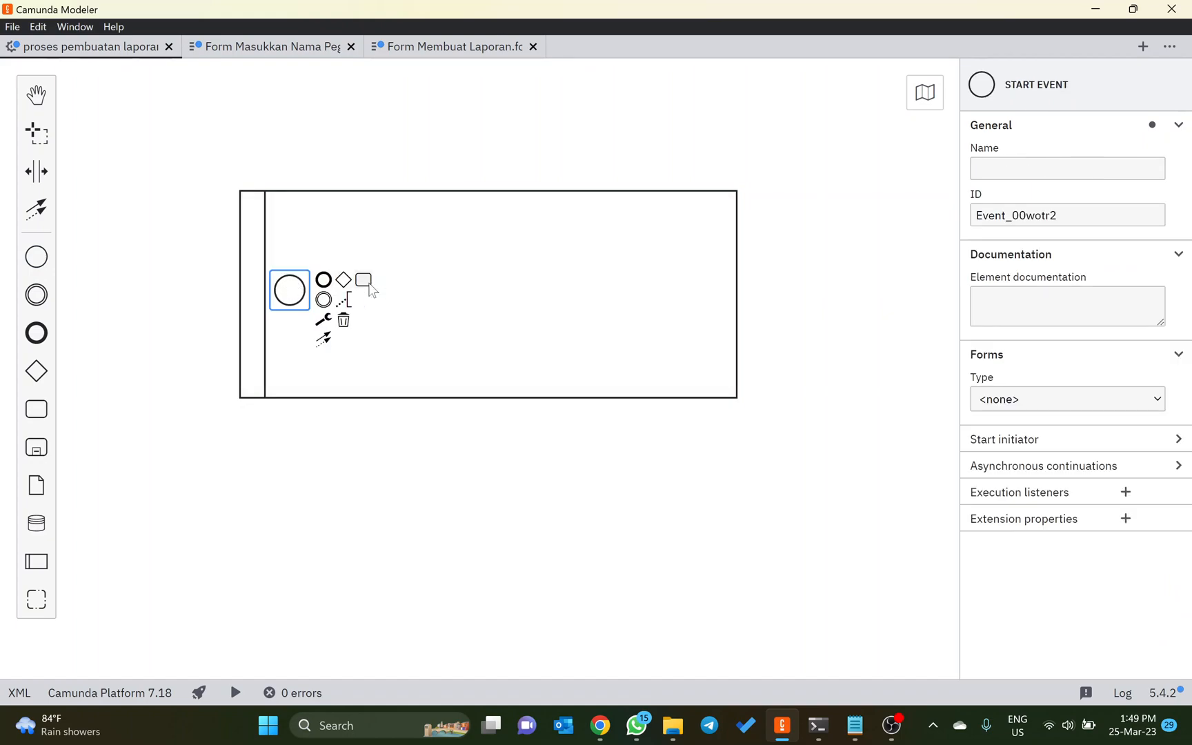
click(359, 277)
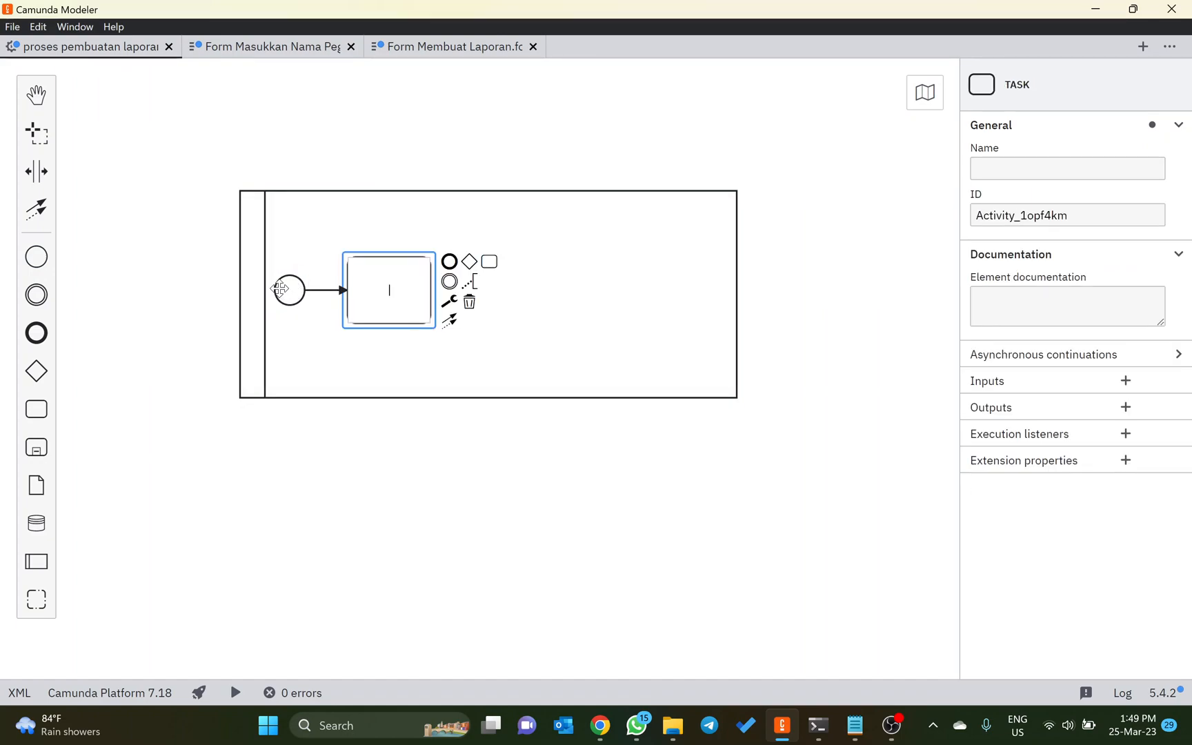
Name the start event "Mengajukan Izin Keramaian" and shift the task and the start event further from the pool header
double_click(279, 287)
text(Mengajukan Izin Kear)
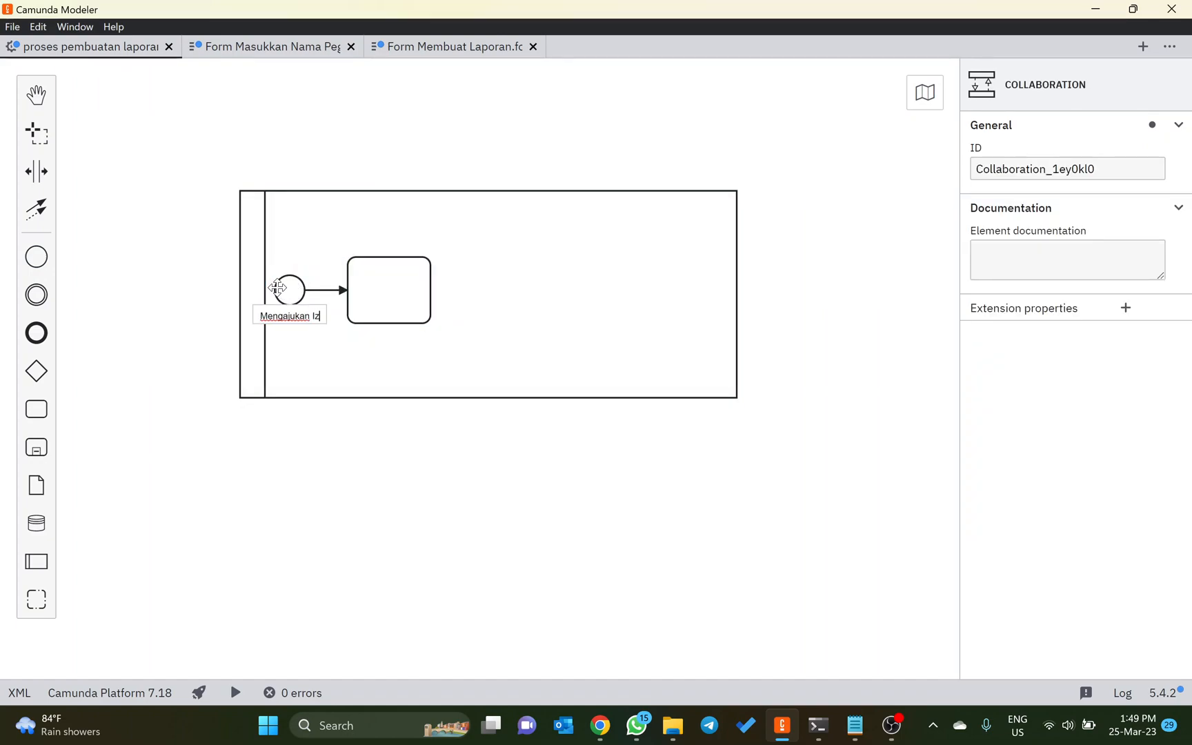
key(BackSpace)
key(BackSpace)
key(BackSpace)
text(remaia)
key(BackSpace)
key(BackSpace)
key(BackSpace)
key(BackSpace)
key(BackSpace)
key(BackSpace)
text(eramaian)
drag(388, 289, 453, 294)
drag(288, 289, 306, 290)
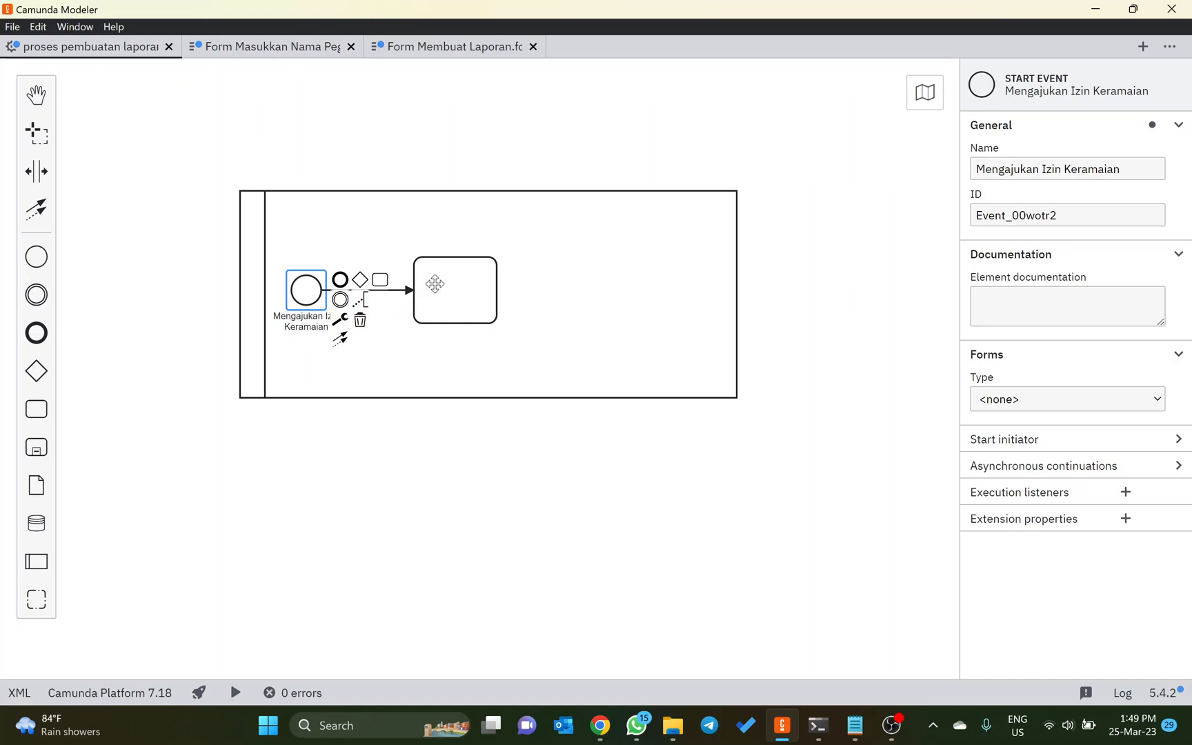
Replace the task after the start event with an exclusive gateway followed by a new task
click(435, 283)
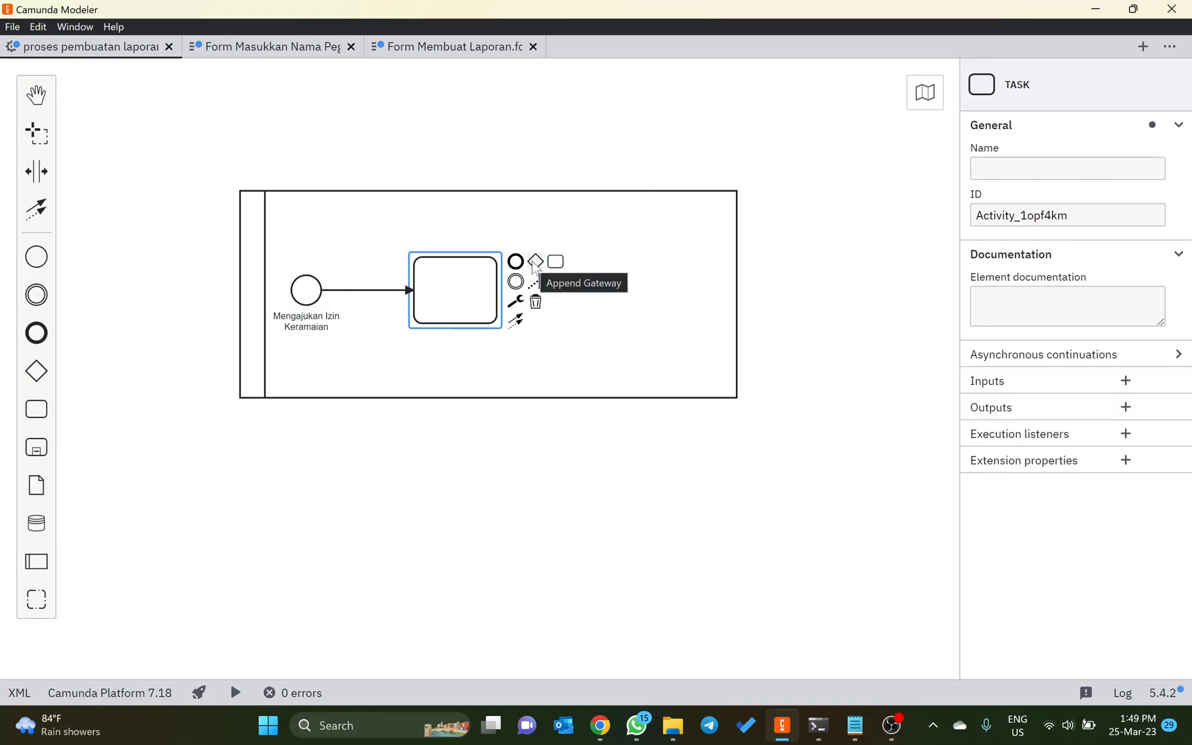
key(Delete)
click(307, 285)
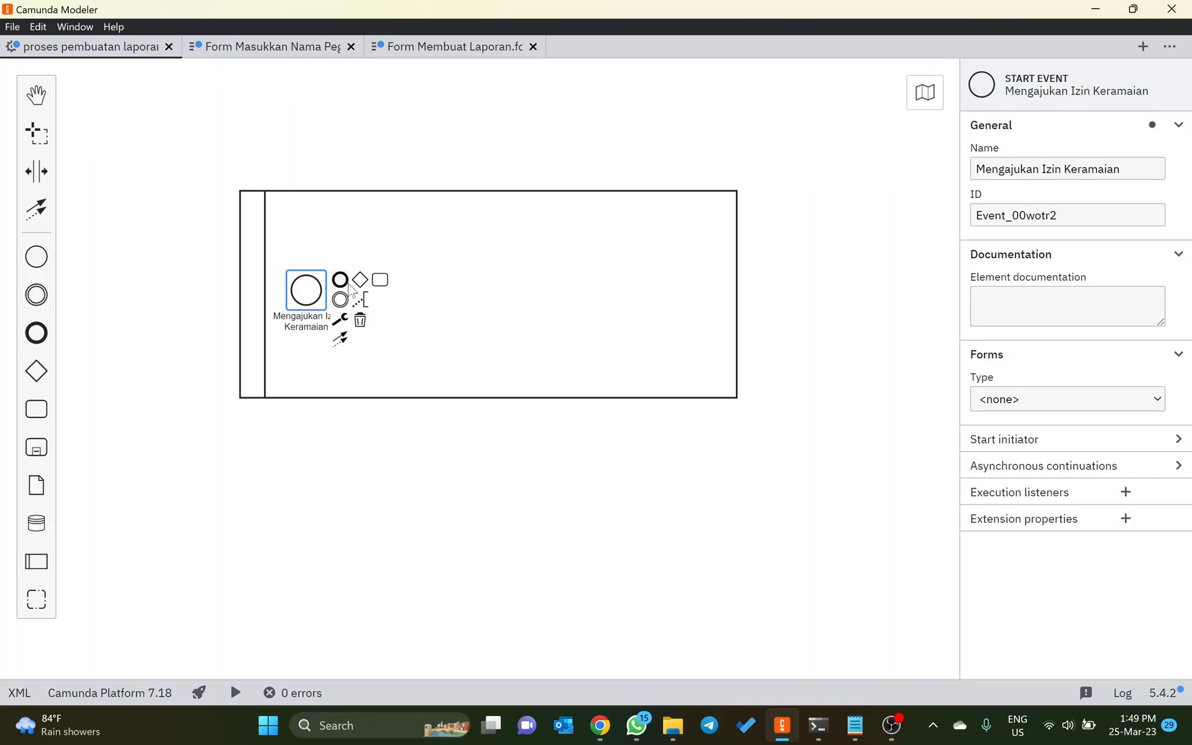
click(358, 280)
click(460, 274)
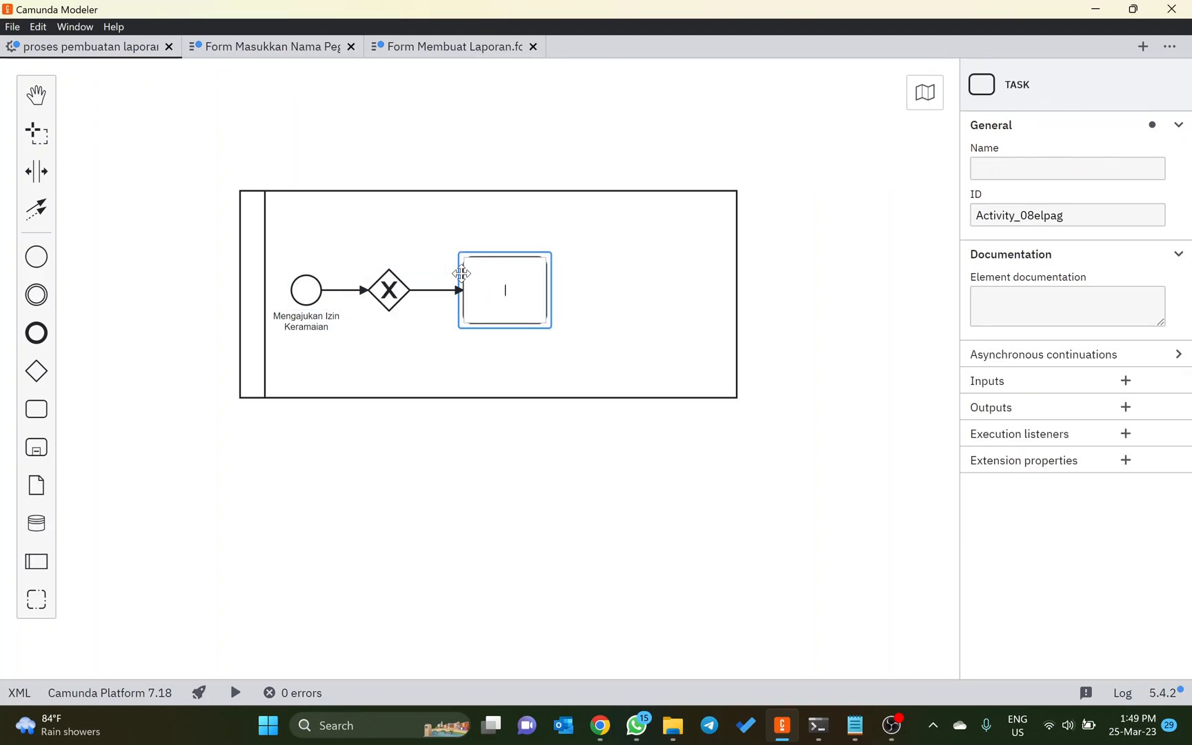
Append a second and a third task as further branches of the gateway
click(379, 303)
click(468, 274)
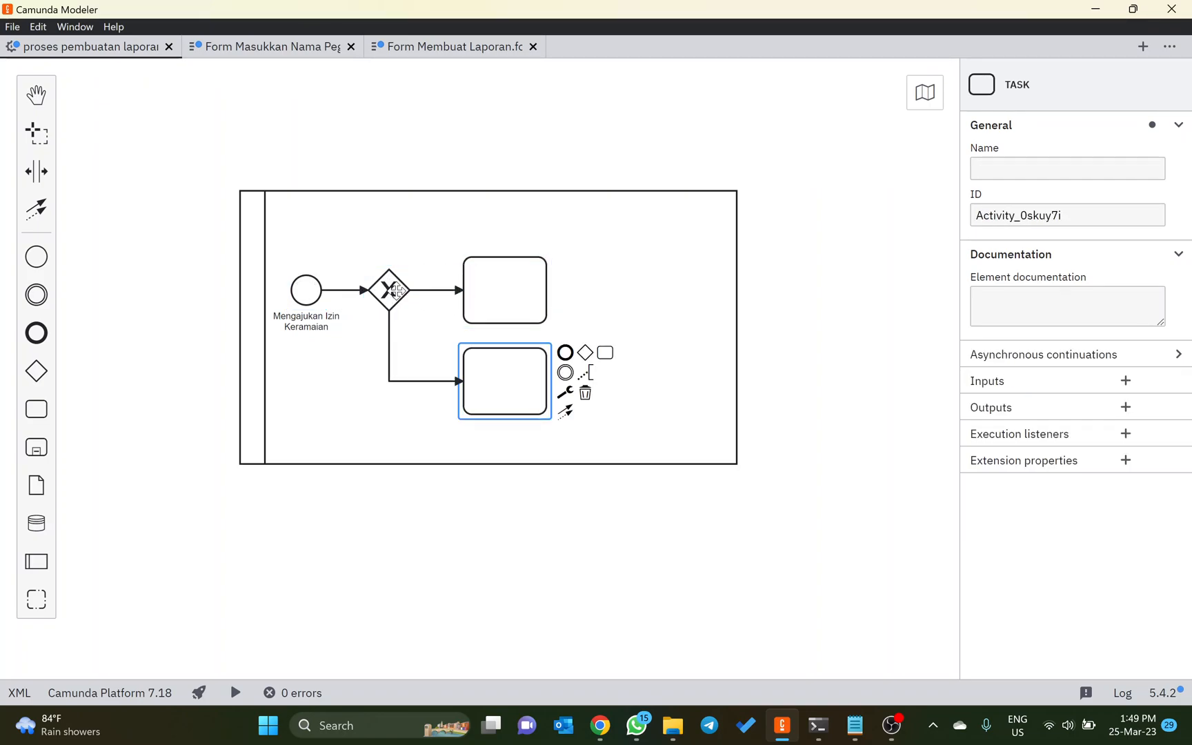
click(397, 293)
click(468, 274)
Change the splitting gateway's type to a parallel gateway
click(407, 279)
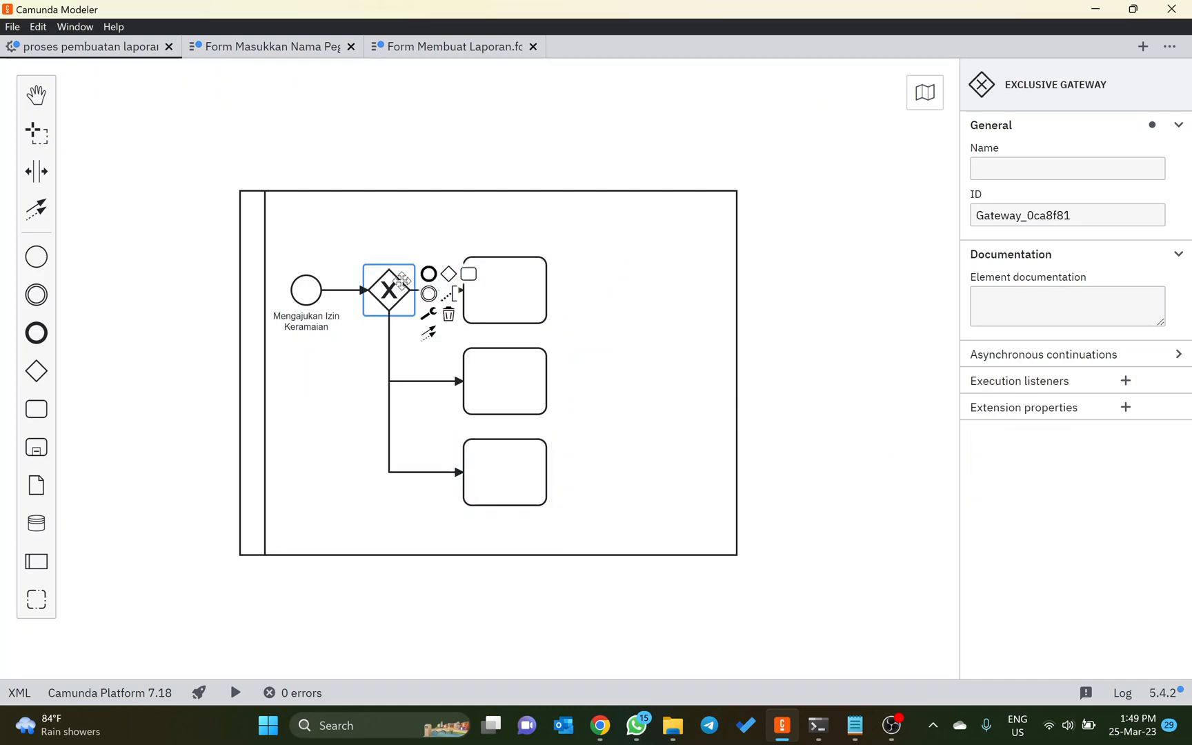
click(428, 314)
click(467, 355)
Append a gateway after the uppermost task and change it to a parallel gateway
click(517, 298)
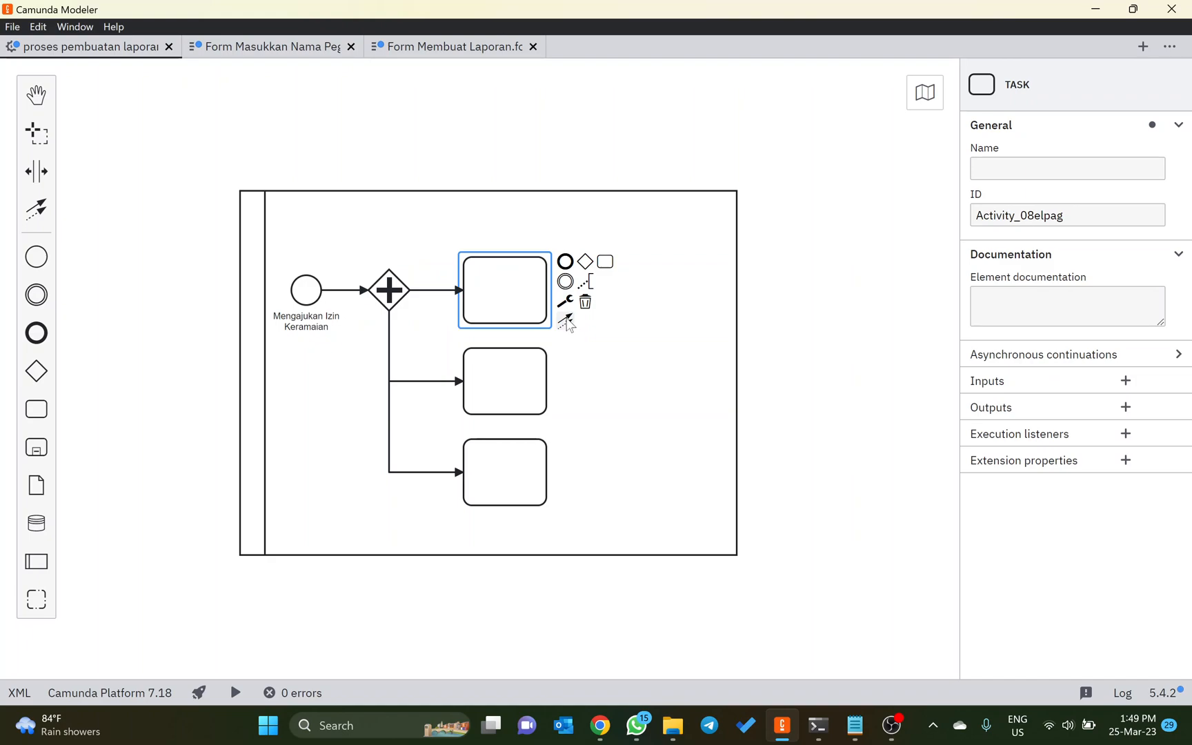
click(585, 262)
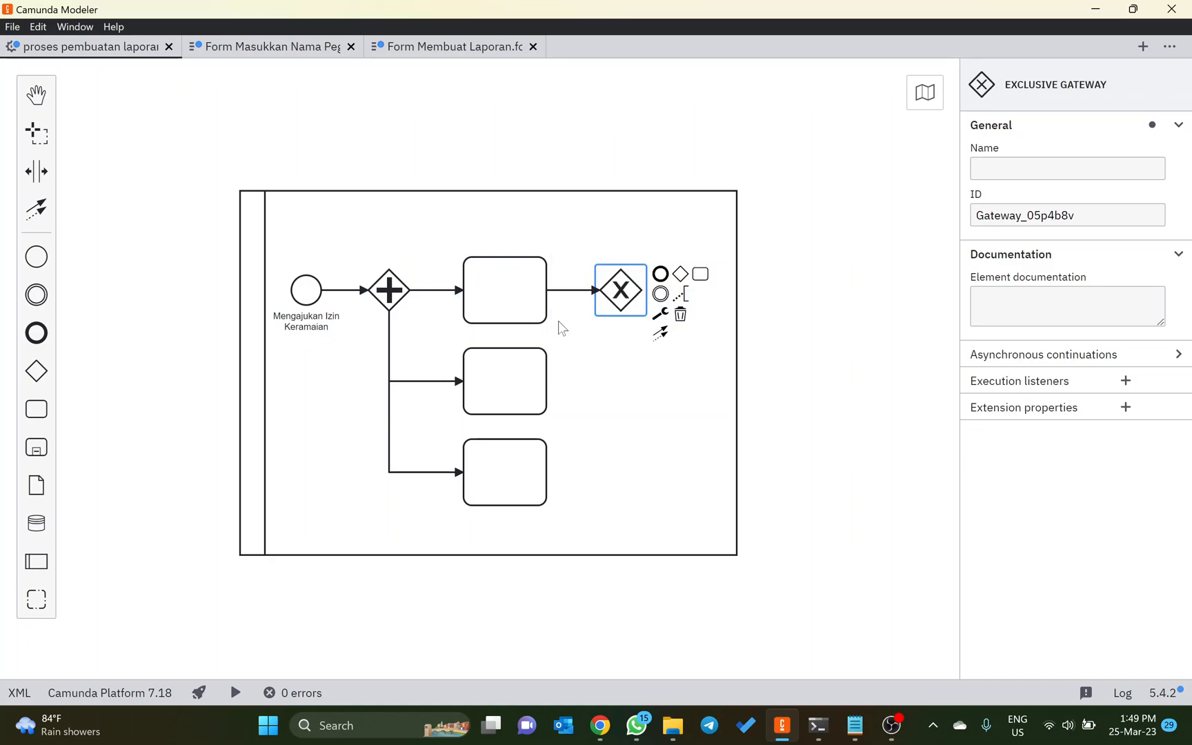
click(660, 314)
click(686, 360)
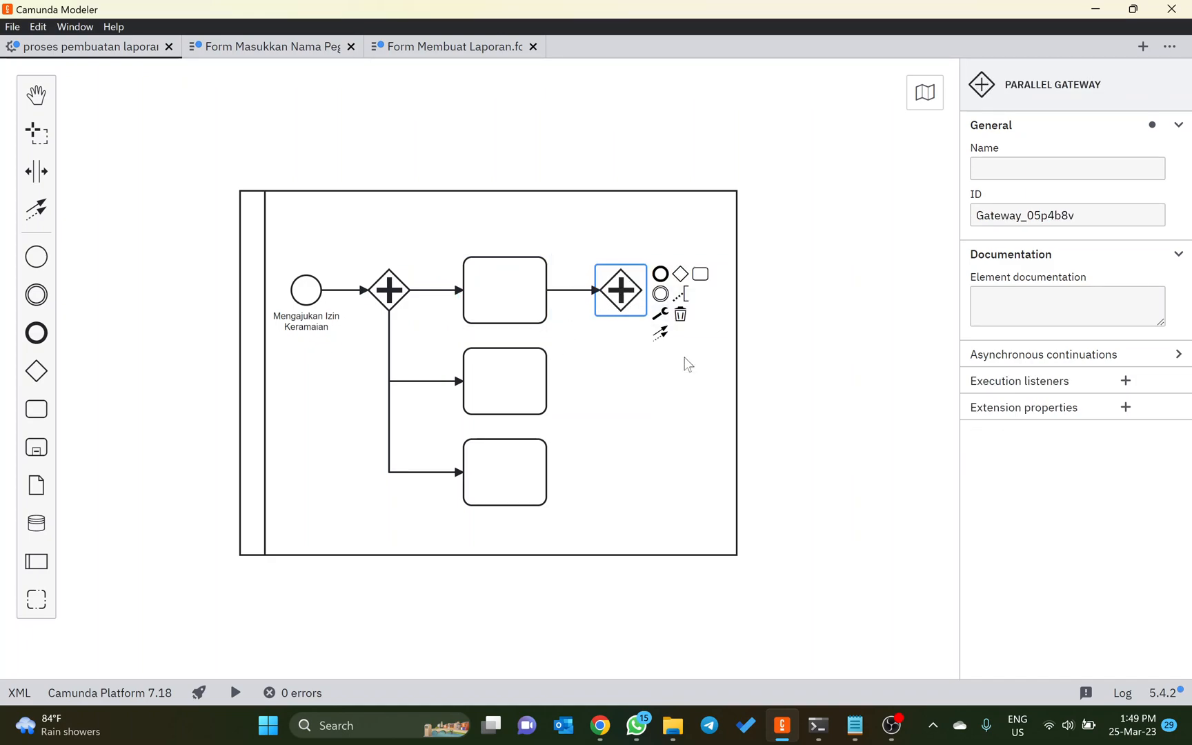
Connect the middle and lowest tasks to the joining parallel gateway
click(527, 389)
drag(564, 412, 621, 300)
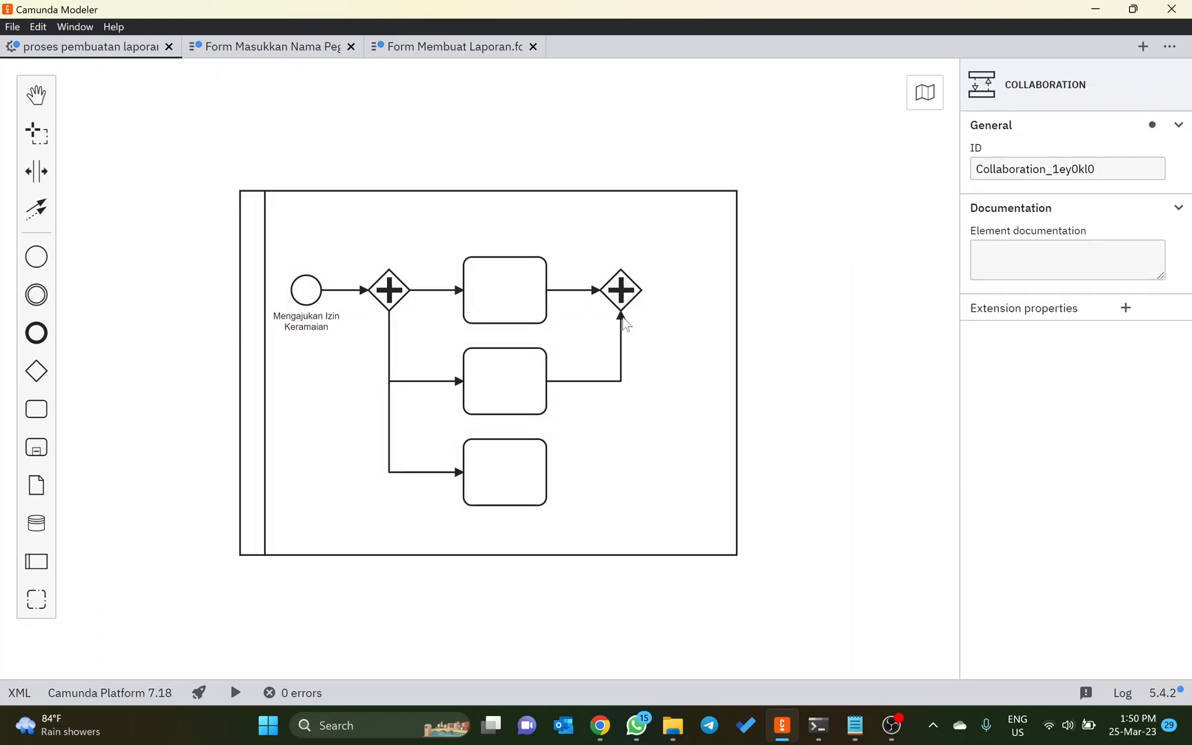
click(515, 461)
drag(565, 503, 633, 307)
Append an end event after the joining parallel gateway
click(629, 298)
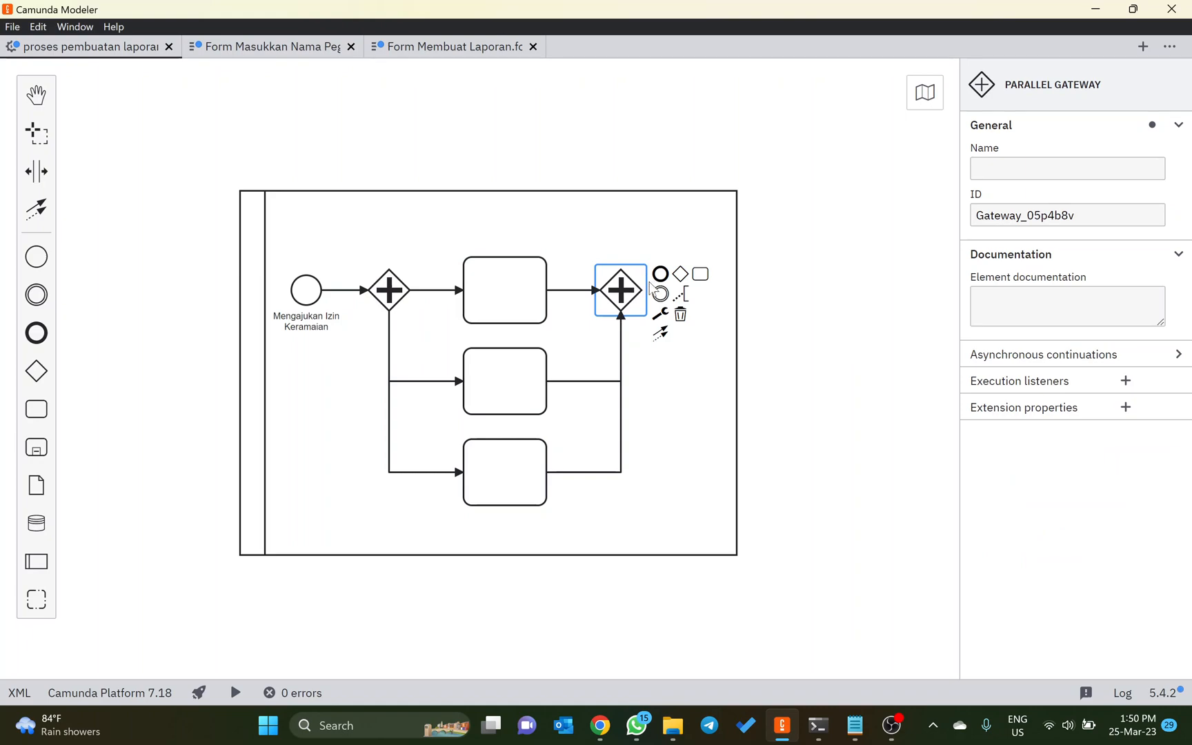
click(660, 274)
click(543, 268)
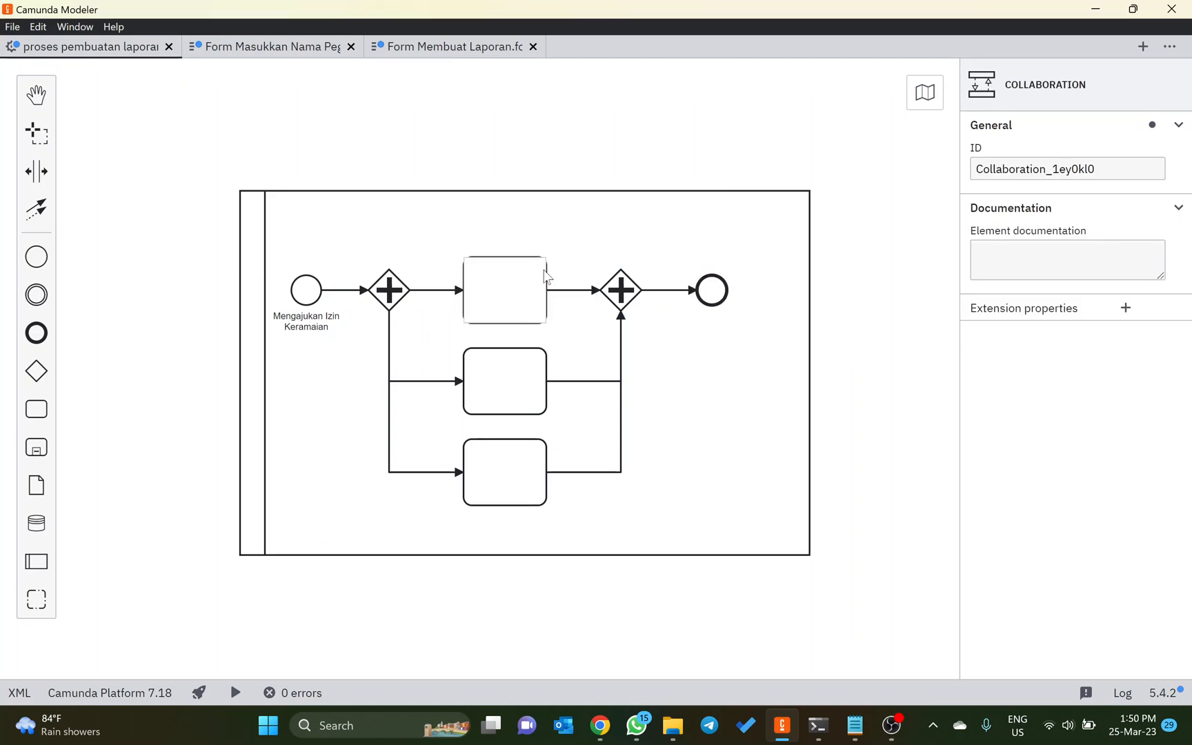
click(542, 215)
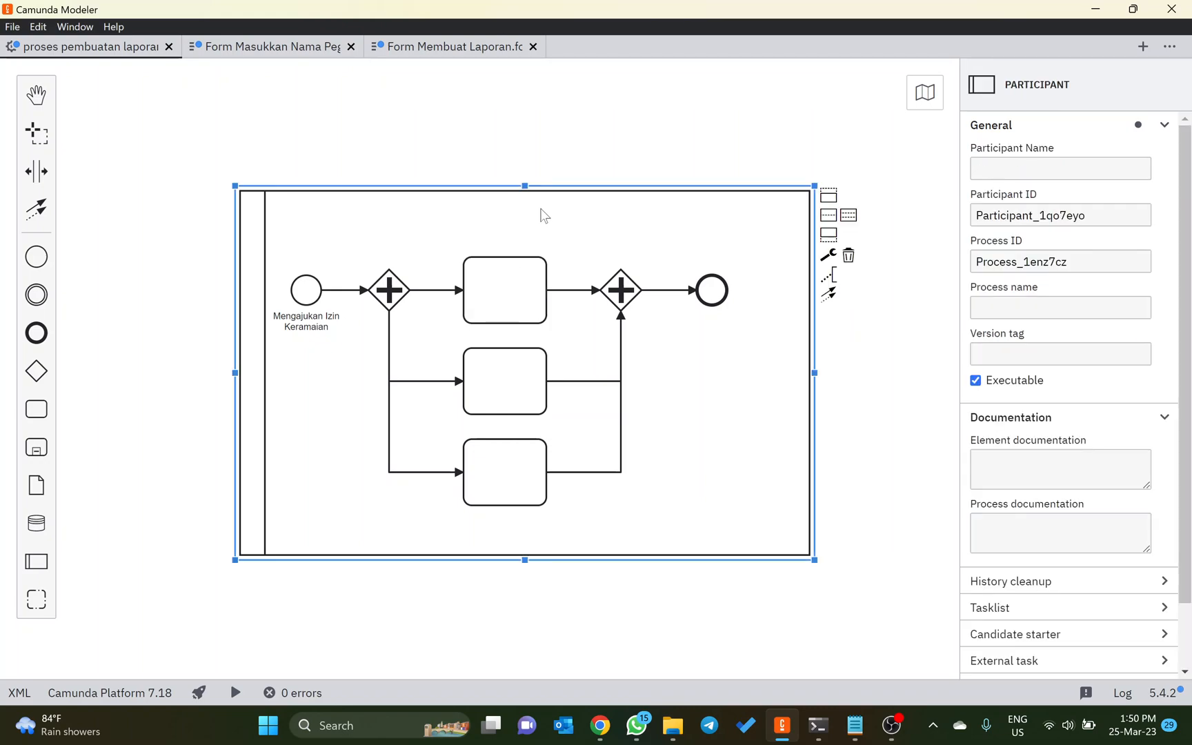
Name the uppermost task "Memberikan Izin dari RT" and change it to a user task
double_click(503, 277)
text(Memberikan Izin dari RT)
key(Return)
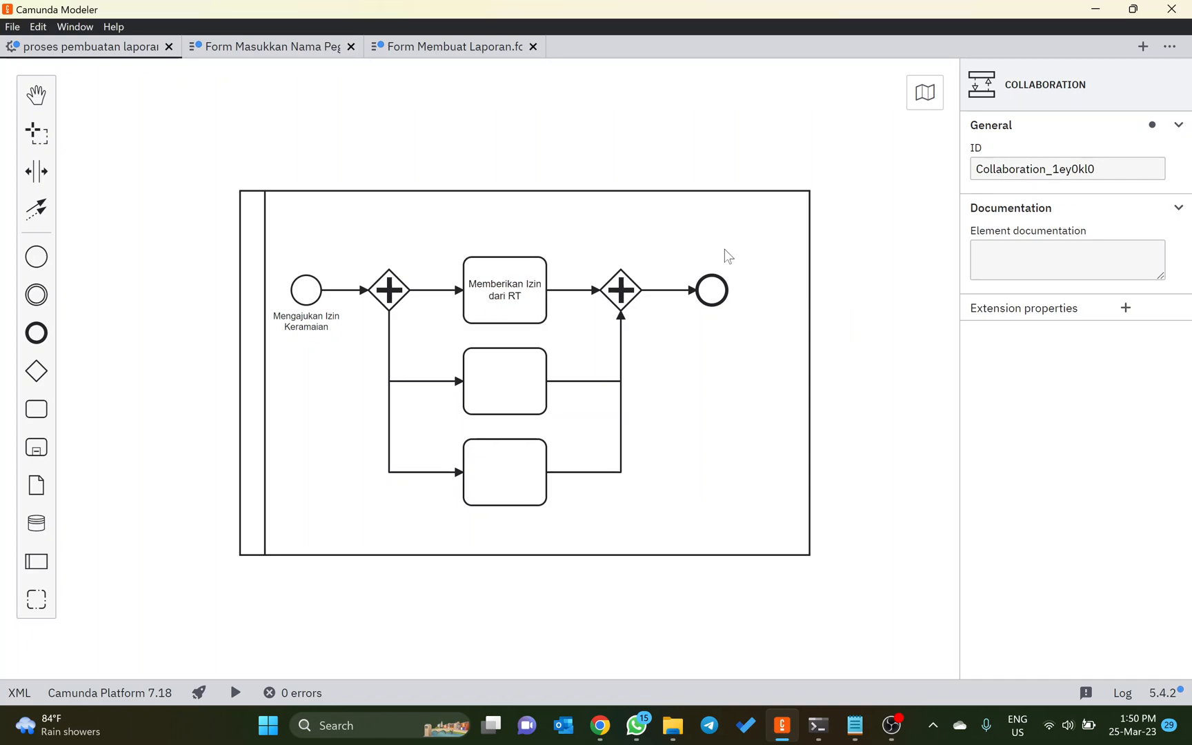
click(502, 330)
click(565, 301)
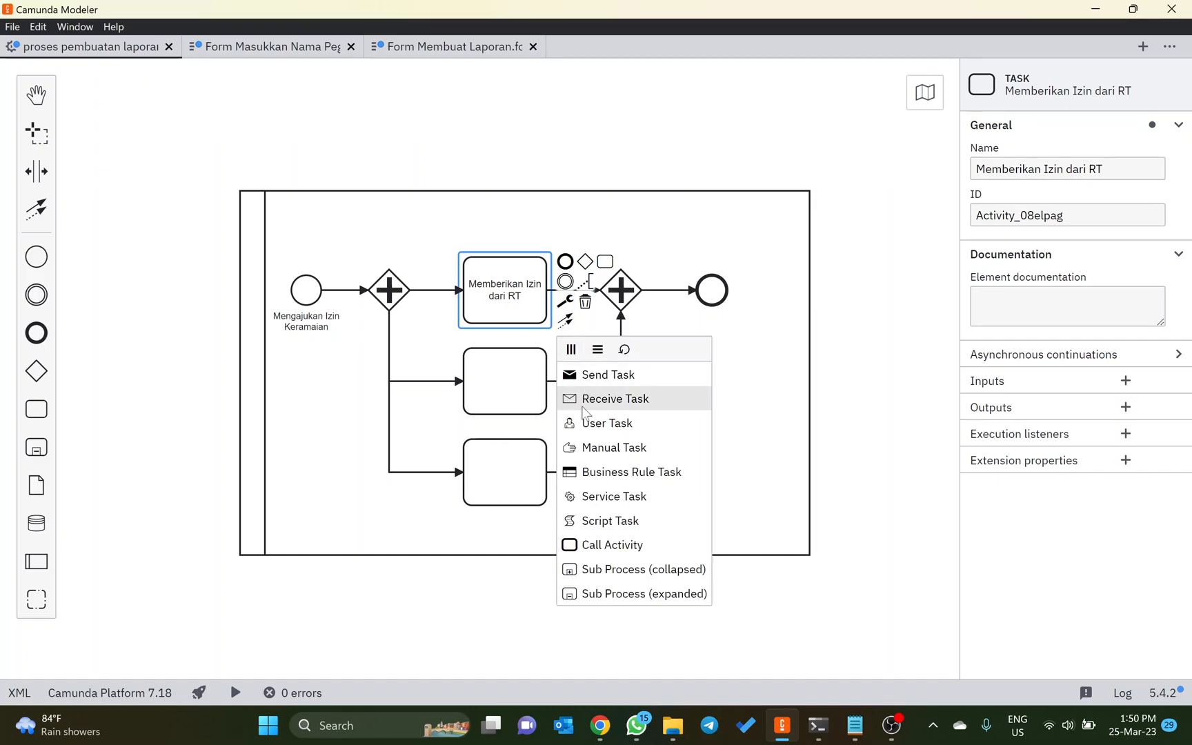
click(586, 423)
Name the middle task "Memberikan Izin dari RW" and change it to a user task
double_click(527, 405)
text(Memberikan Izini dari RW)
click(527, 391)
click(527, 391)
click(565, 412)
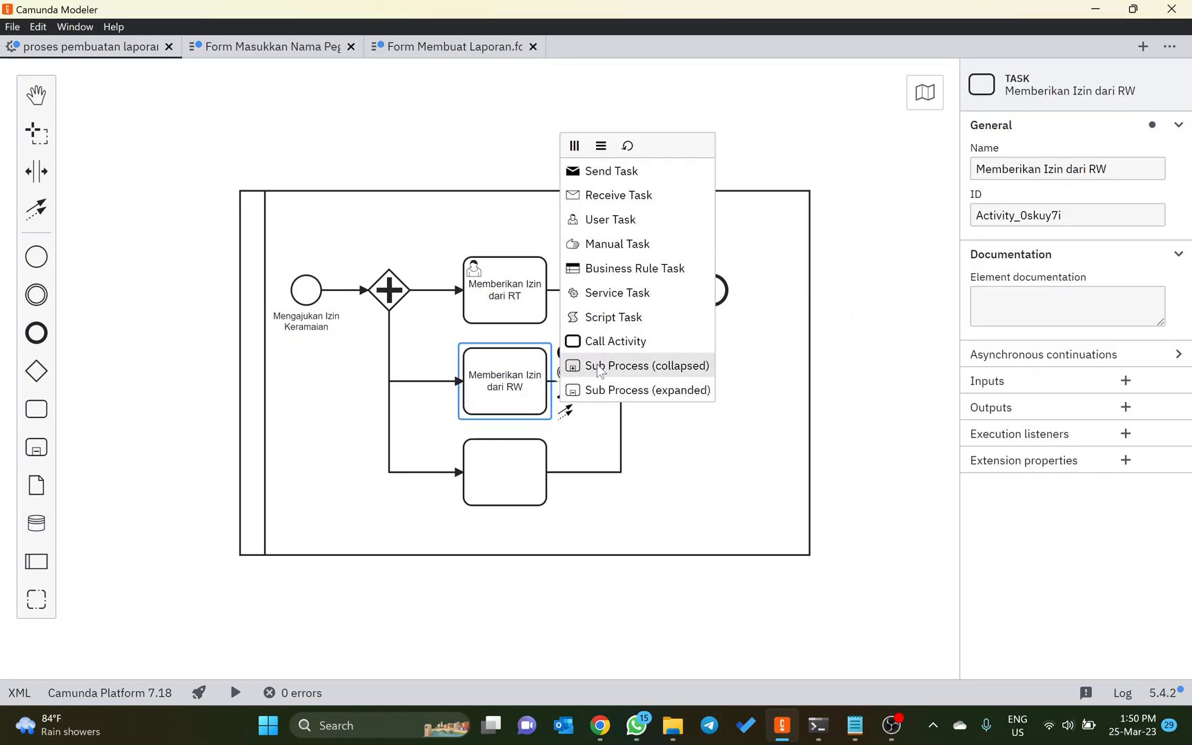
click(609, 228)
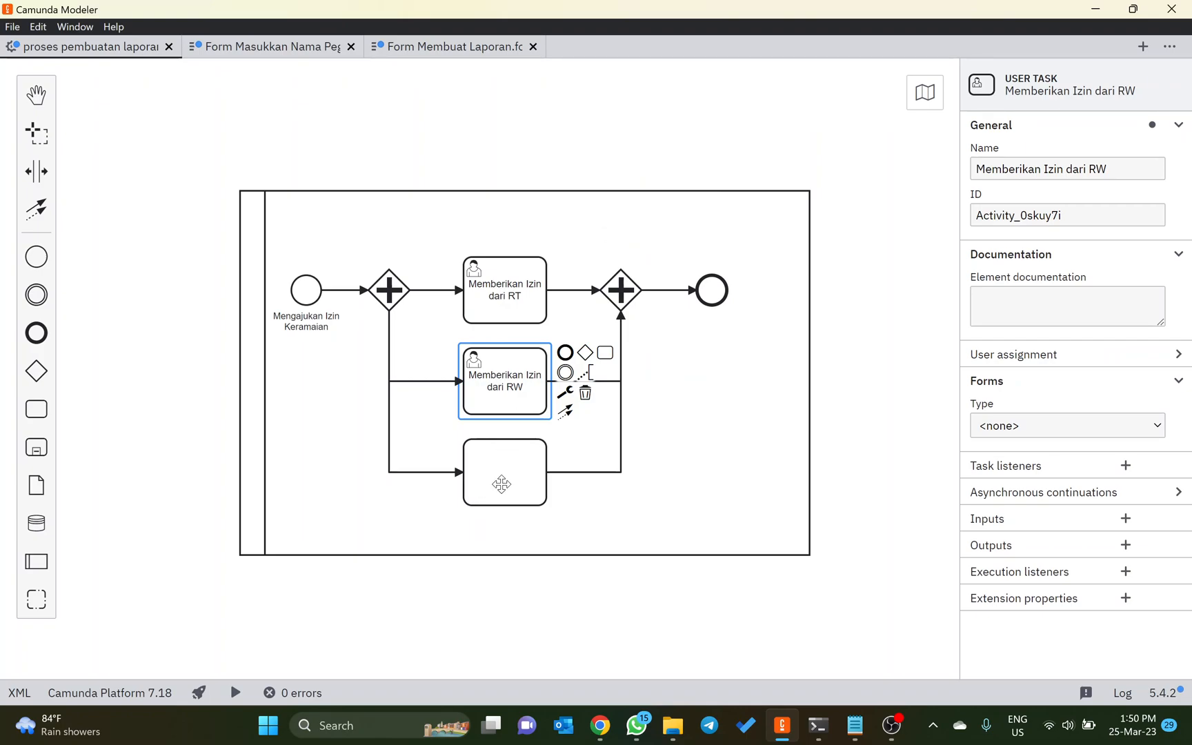
click(501, 485)
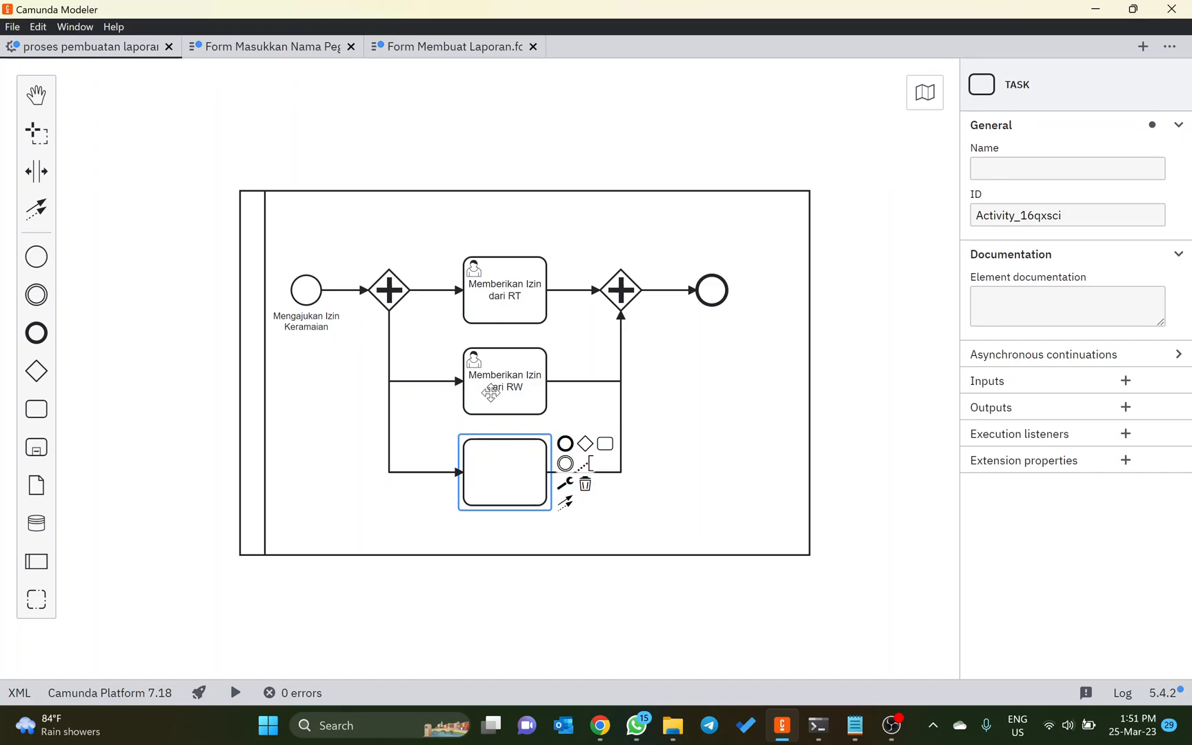
Switch to the ChatGPT page in the browser and review the explanation of parallel and sequential multi-instance types
key(alt+Tab)
key(alt+Tab)
key(alt+Tab)
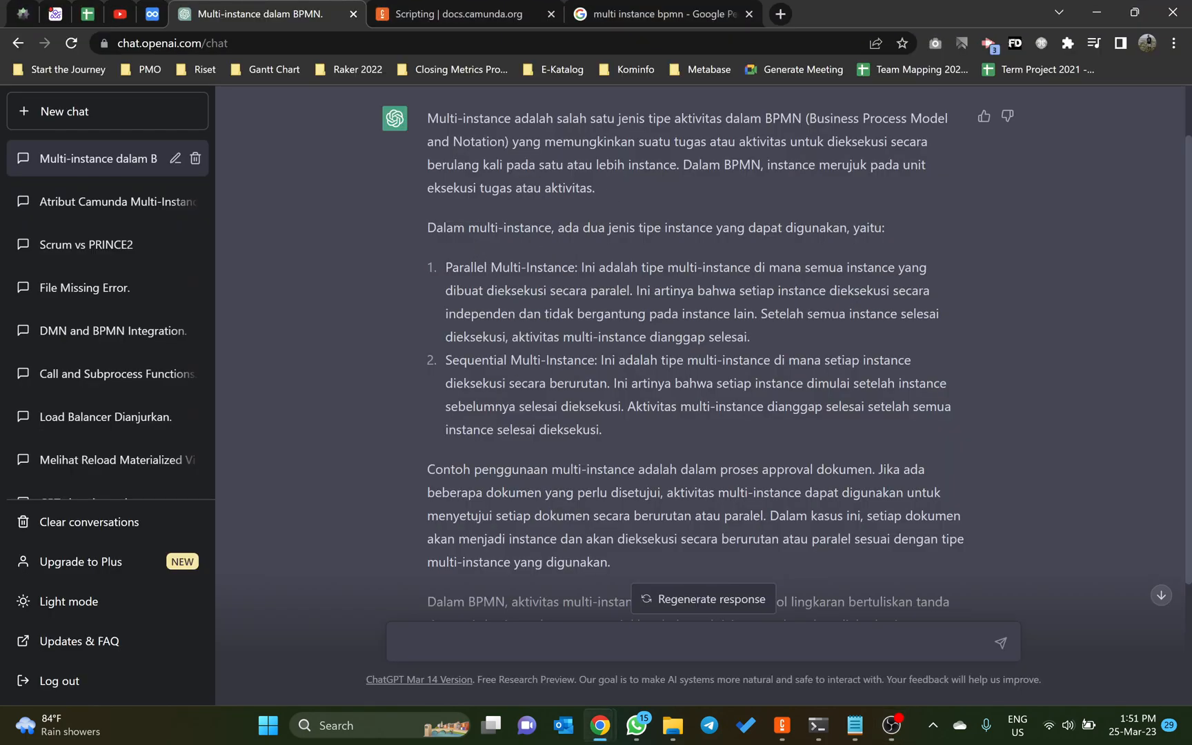
scroll(631, 542, down, 3)
scroll(632, 544, up, 2)
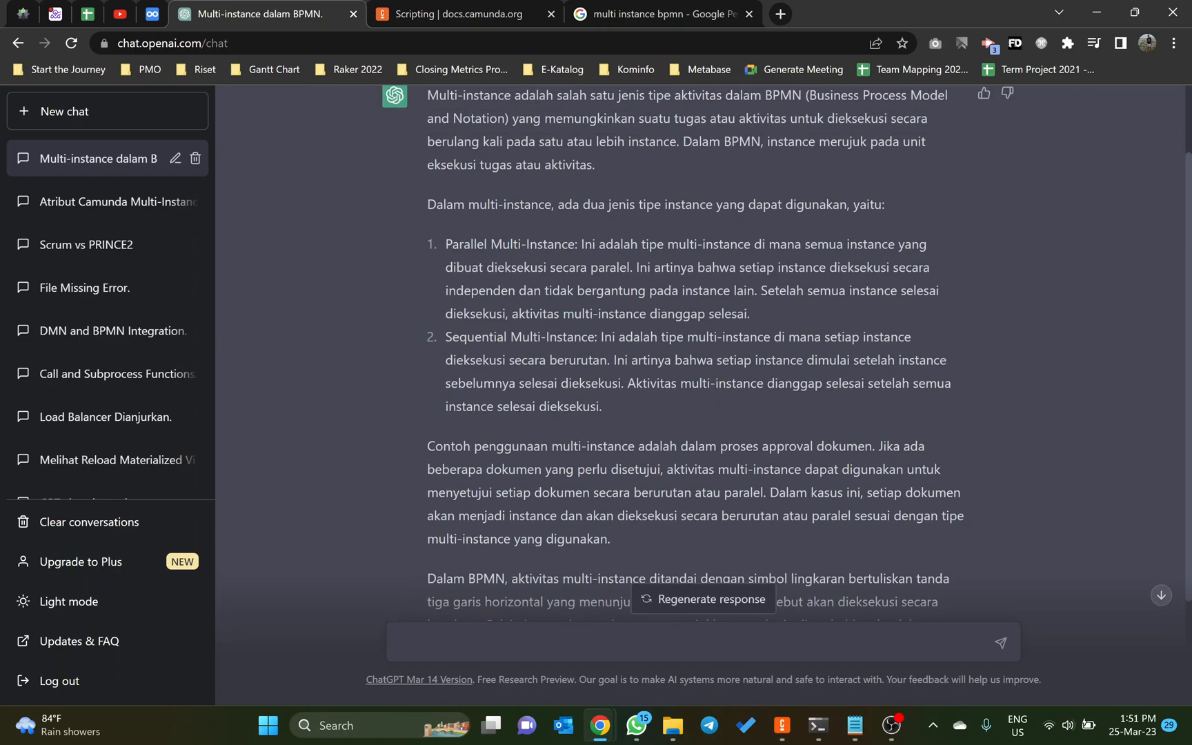
double_click(475, 338)
double_click(465, 244)
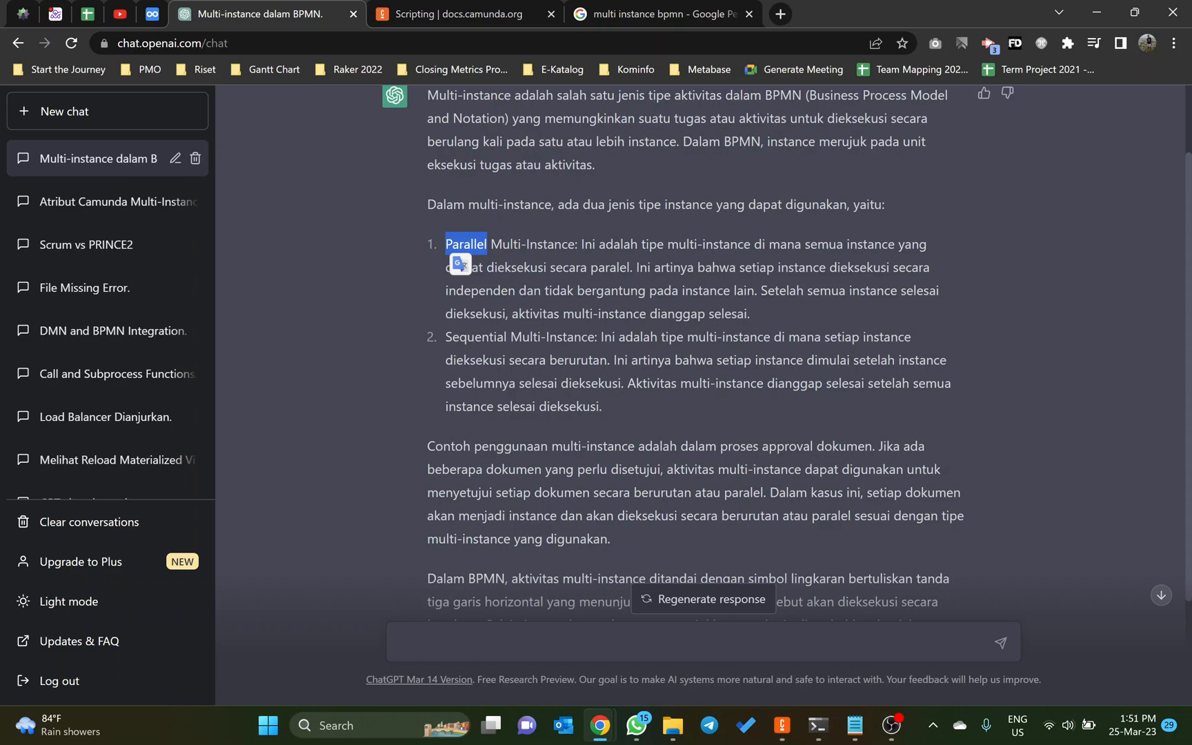
double_click(474, 338)
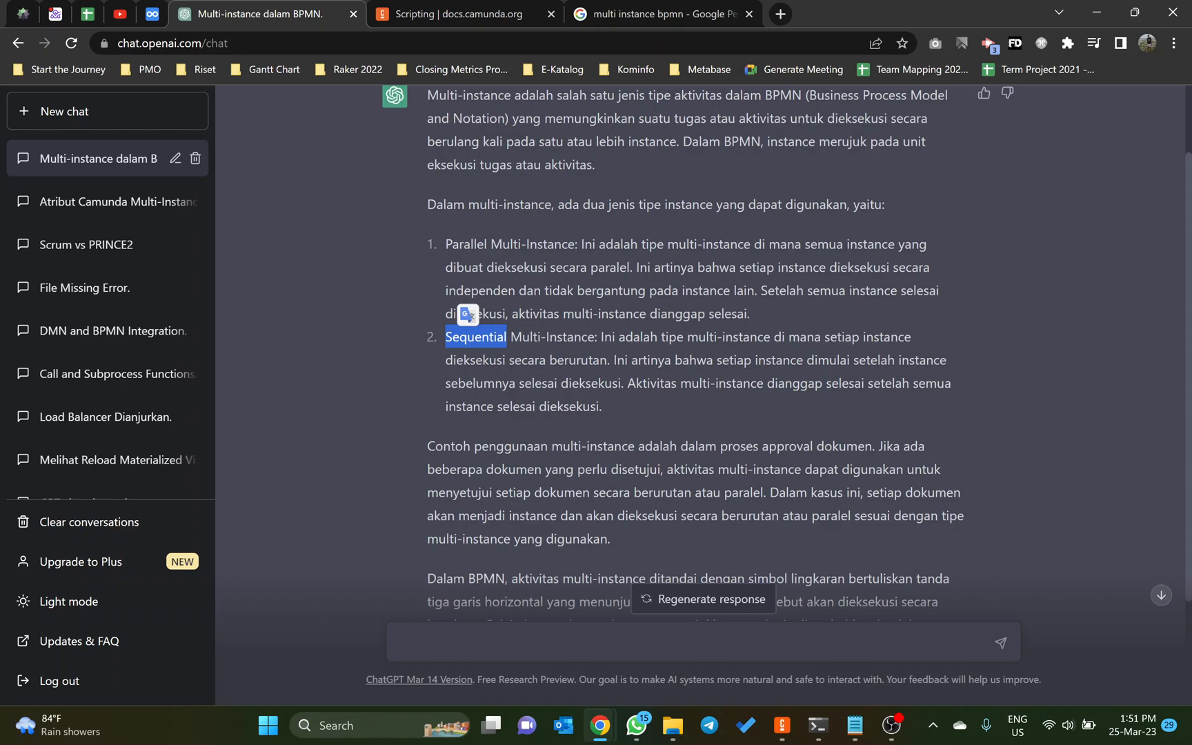
Return to Camunda Modeler and delete both gateways, the three tasks and the end event from the pool
key(alt+Tab)
key(alt+Tab)
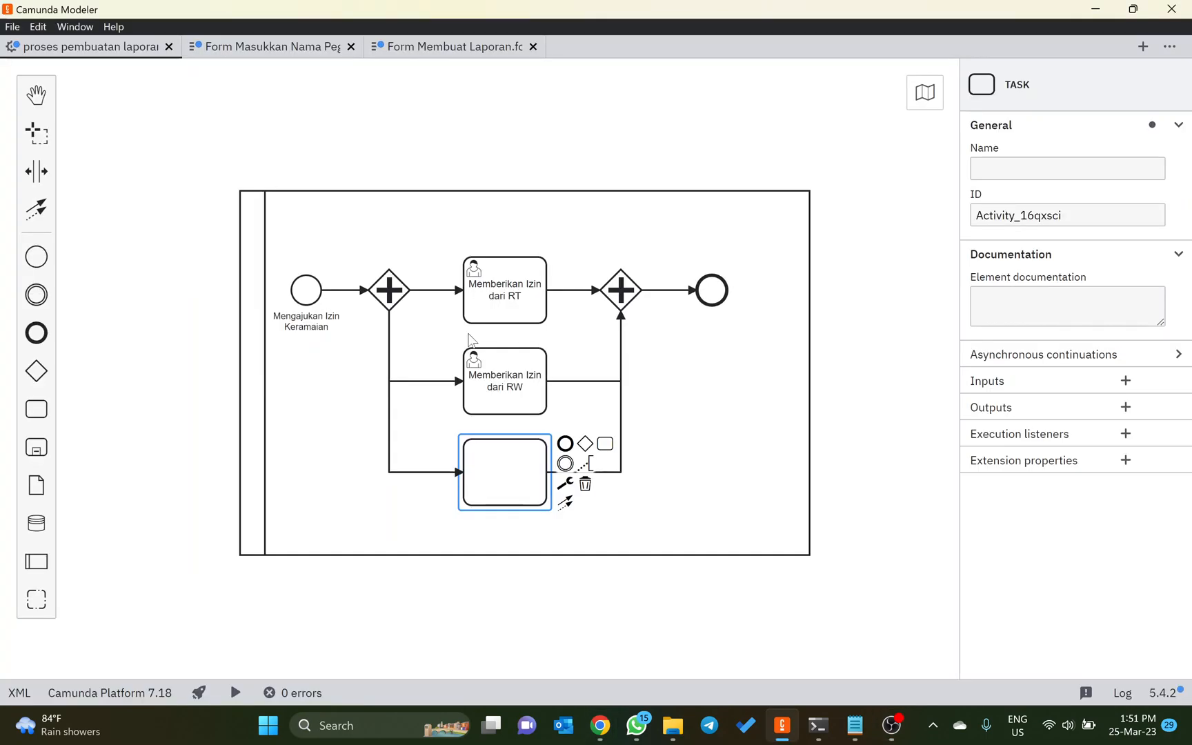
click(461, 162)
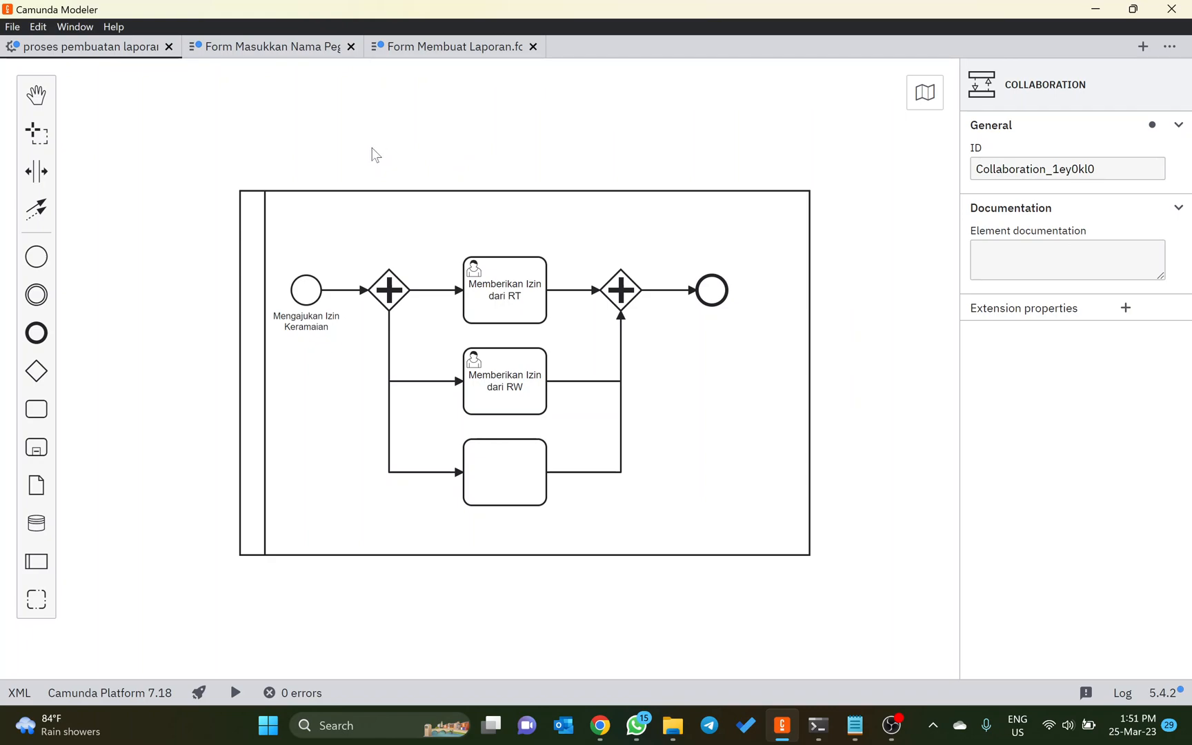
mouse_move(372, 153)
mouse_down()
mouse_move(418, 218)
mouse_move(355, 157)
mouse_up()
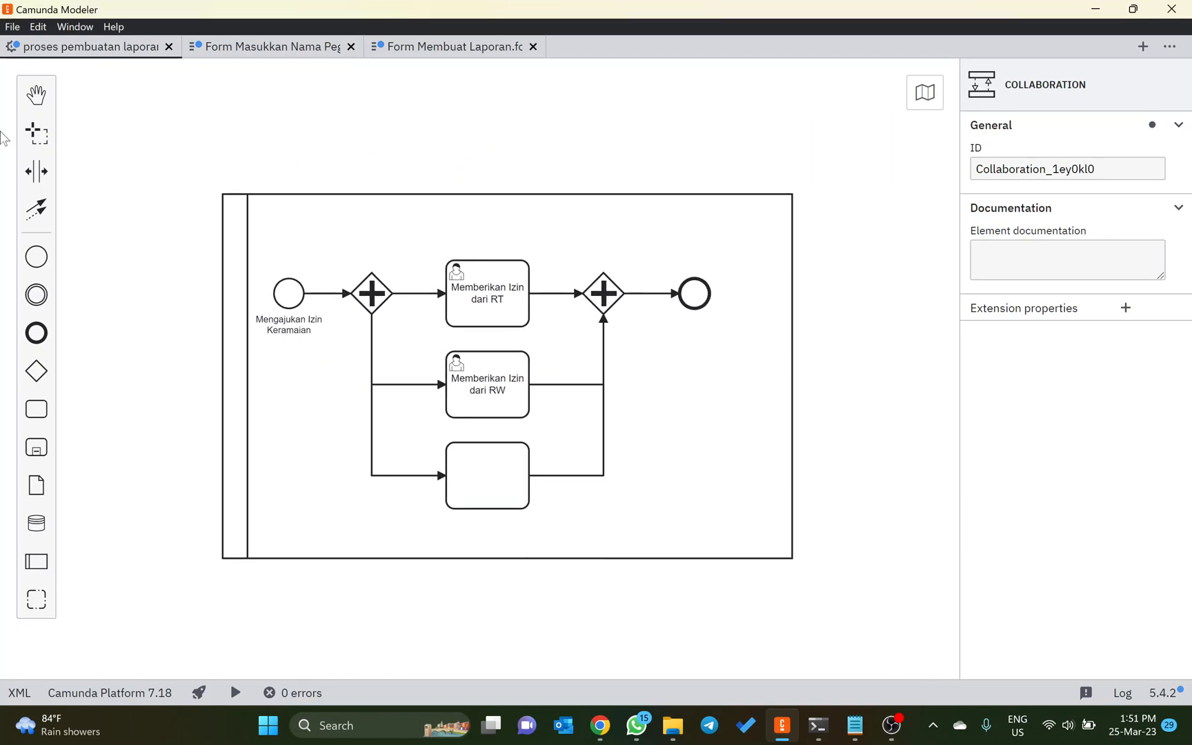
click(34, 134)
mouse_move(274, 134)
mouse_down()
mouse_move(586, 420)
mouse_move(915, 604)
mouse_up()
key(Delete)
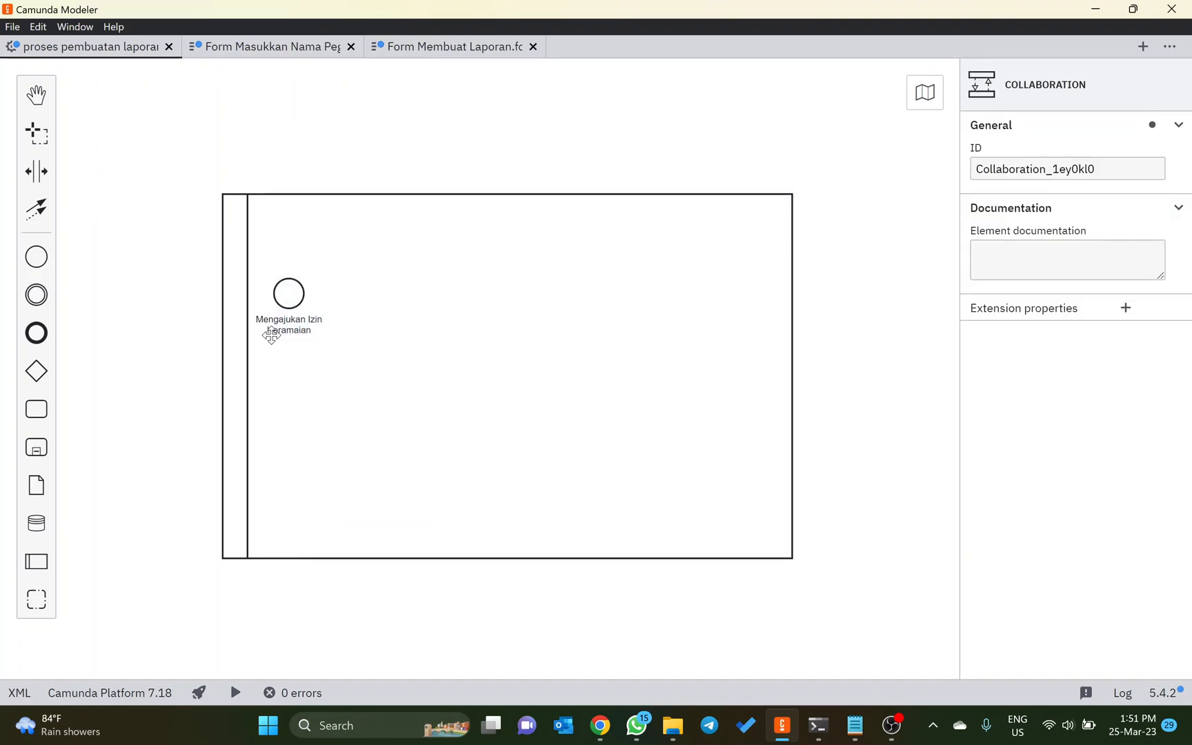
Name the pool "Pembuatan Laporan Inspeksi Pabrik"
double_click(242, 272)
click(171, 262)
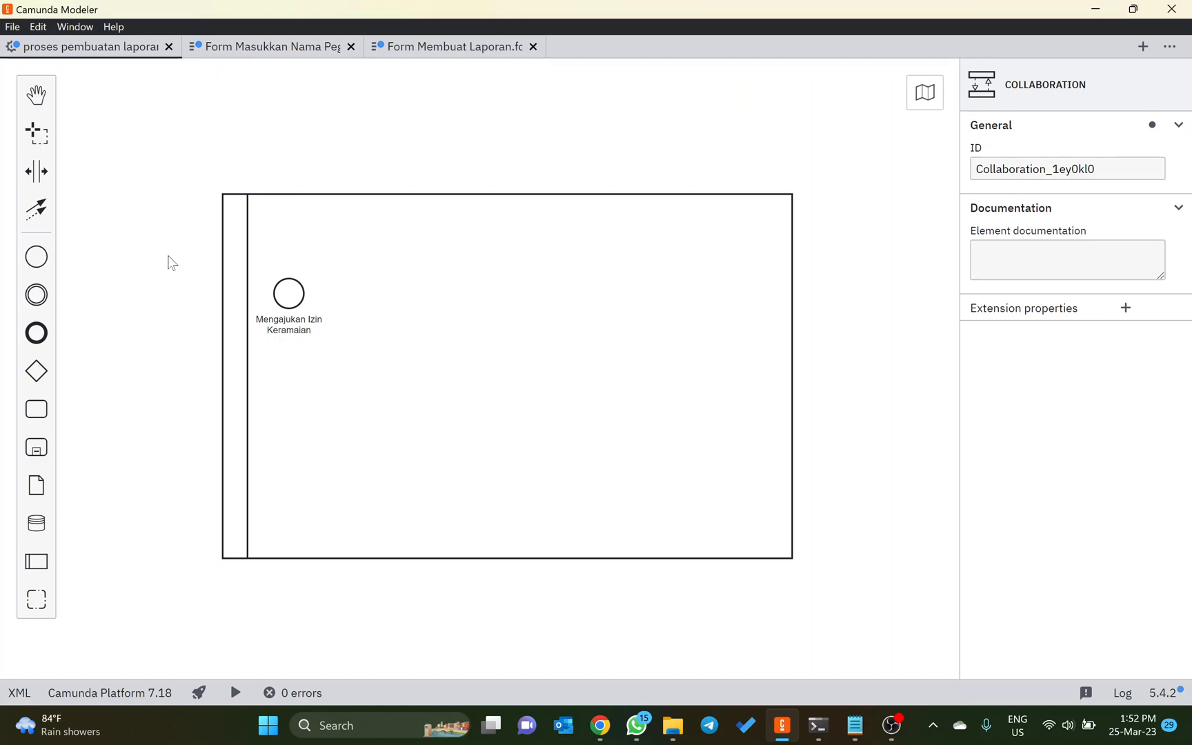
double_click(228, 266)
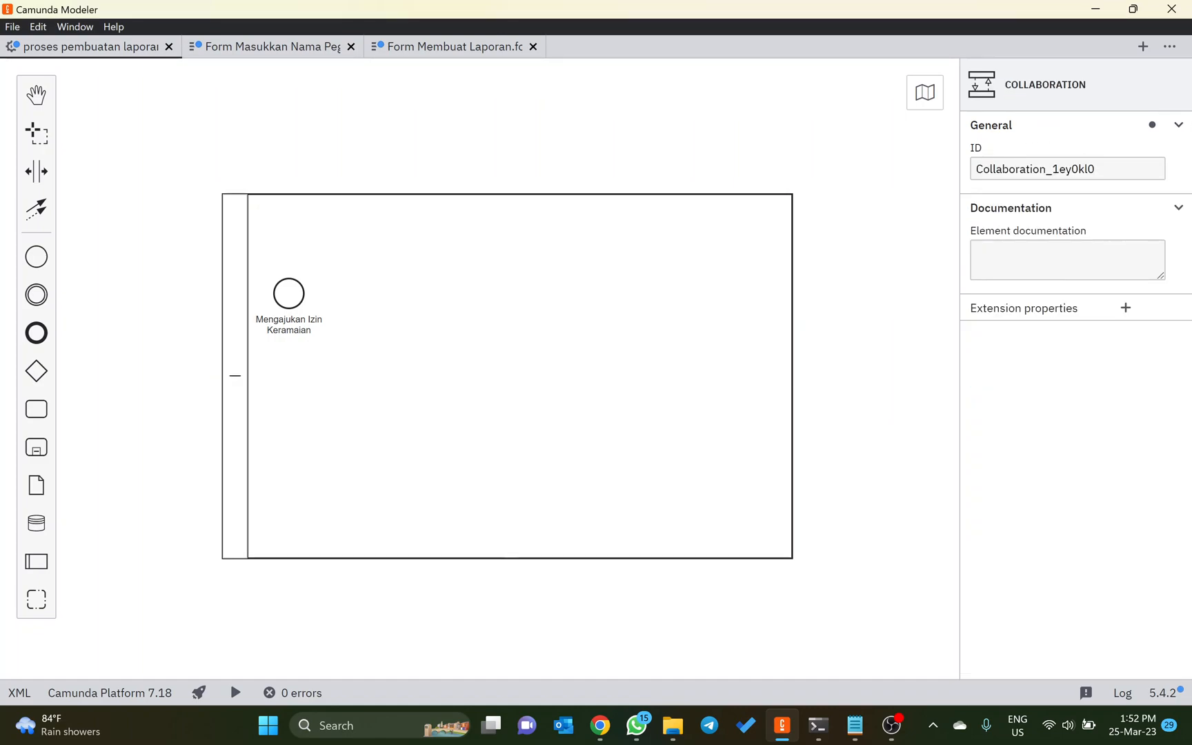
text(Pembuatan Laporan Inspeksi Pabrik)
key(Return)
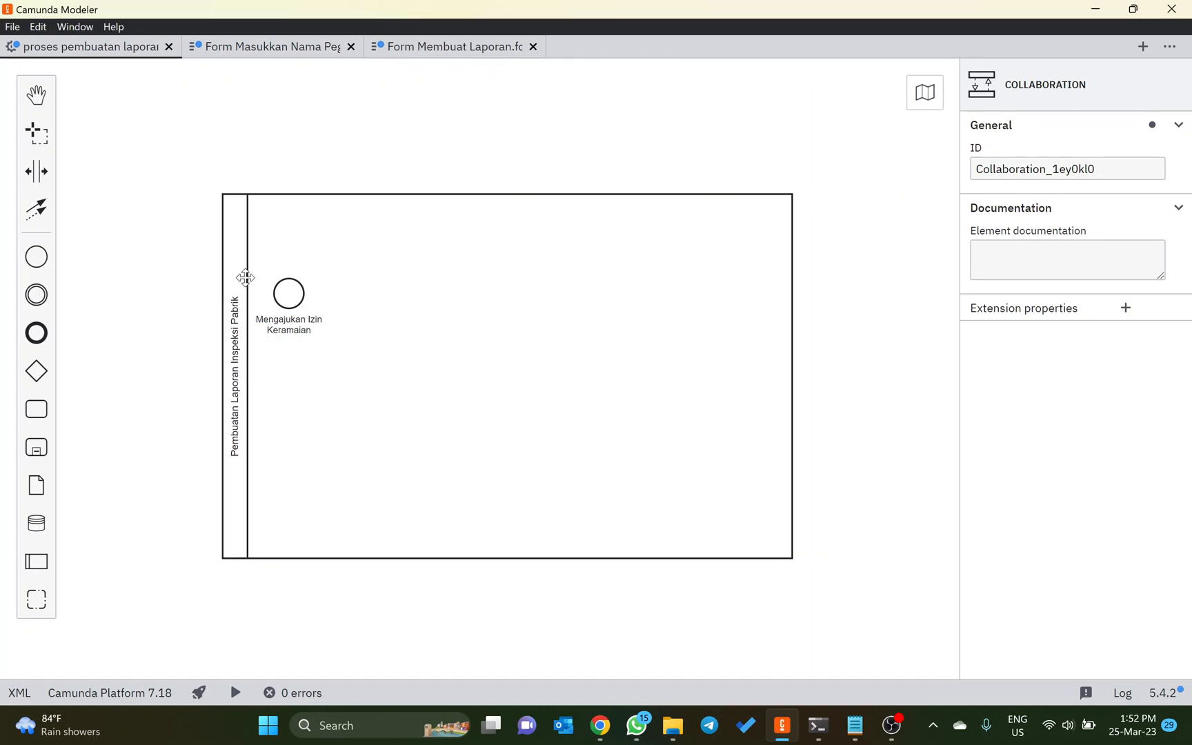
Add a lane below the existing area of the pool and name the two lanes "Supervisor" and "Pegawai"
click(289, 295)
click(354, 252)
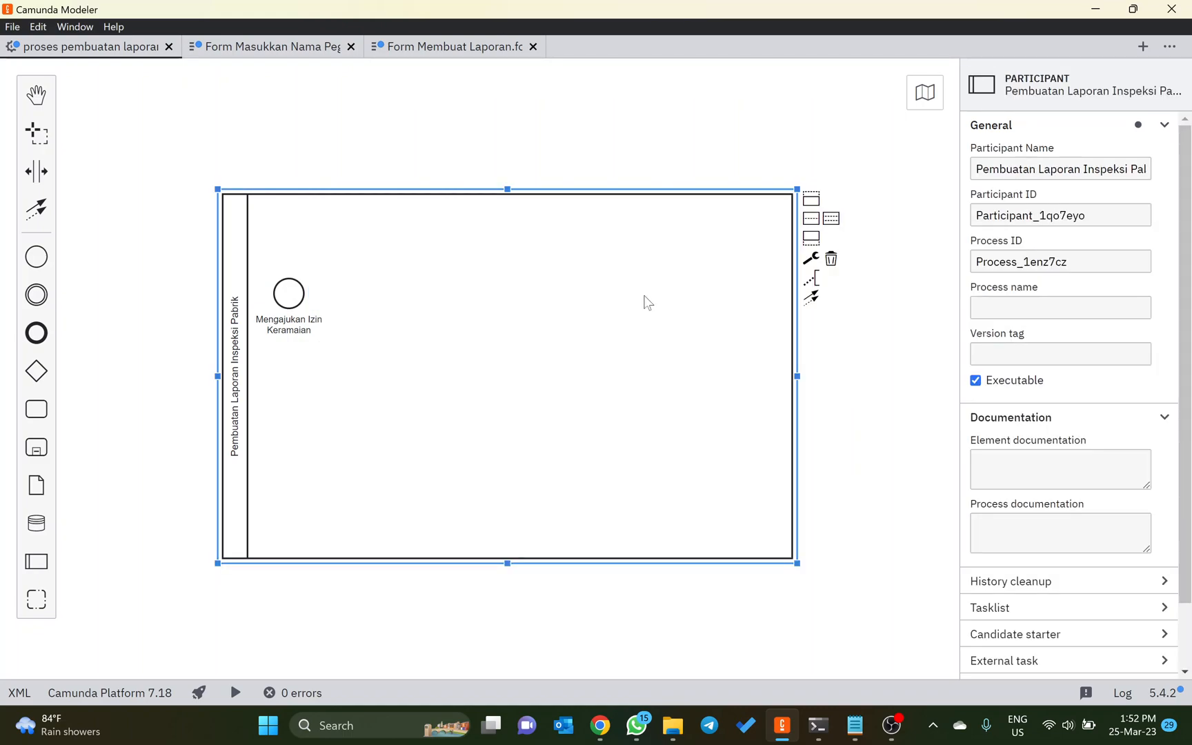
click(811, 238)
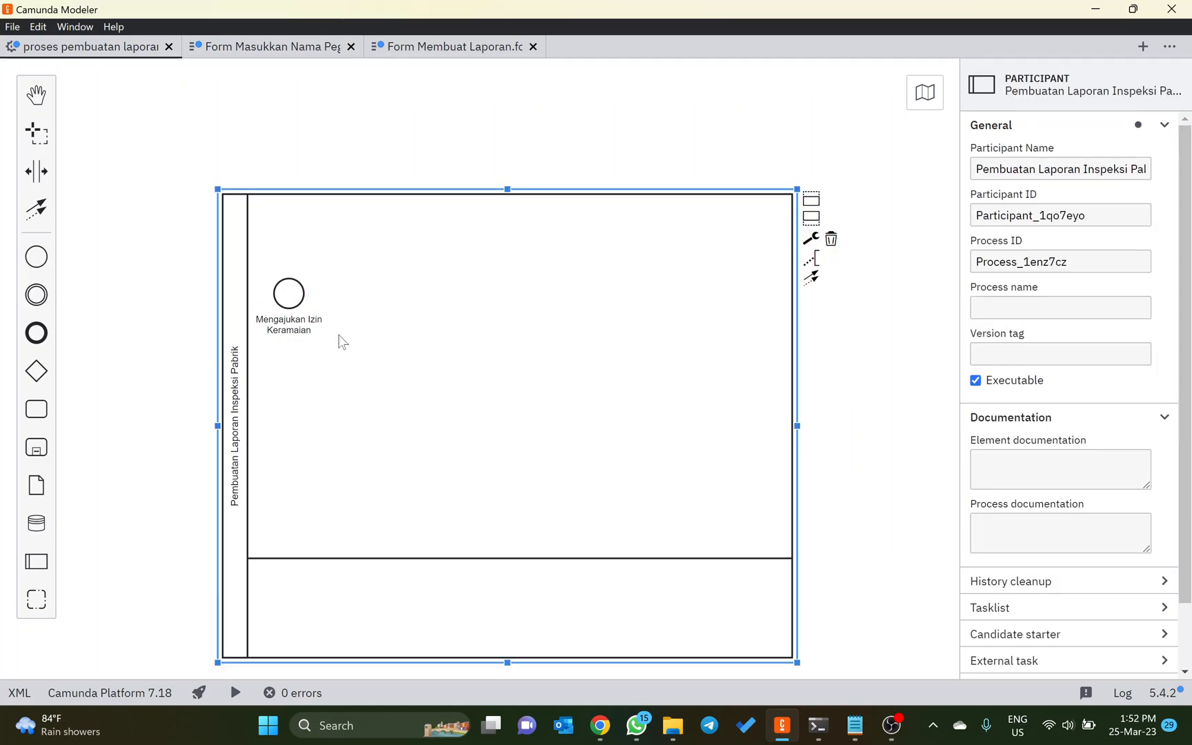
double_click(258, 252)
text(Supervisor)
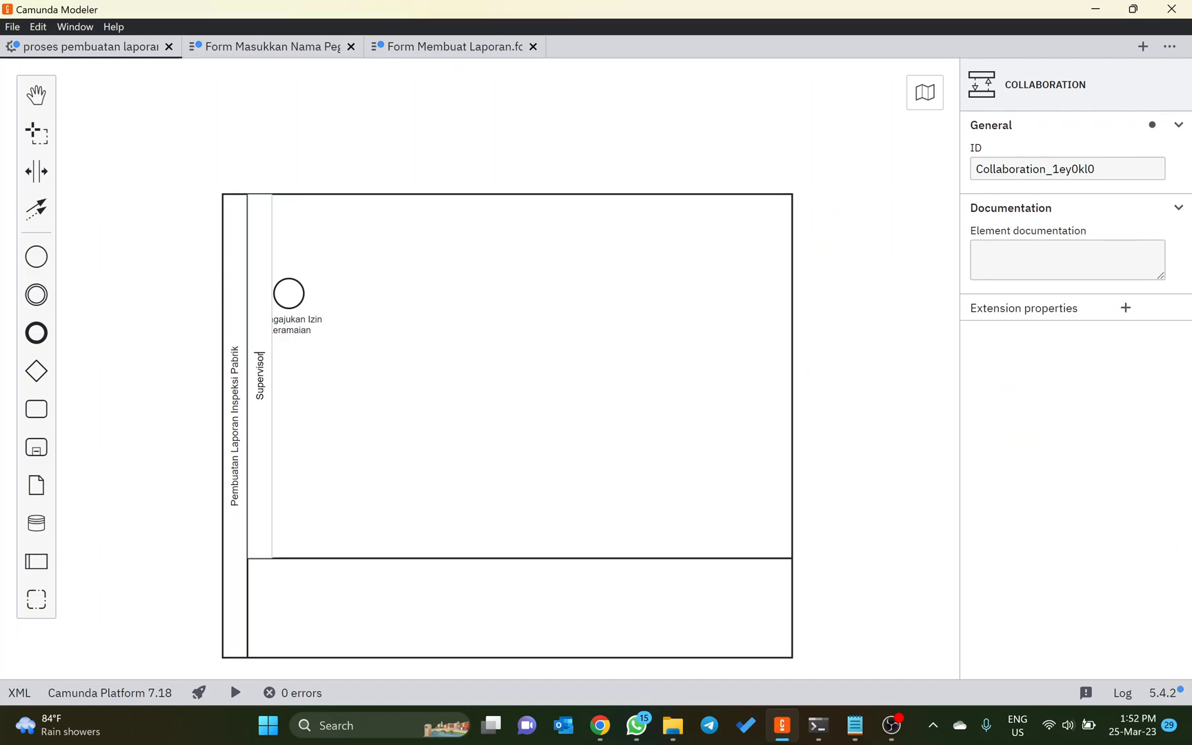
key(Return)
double_click(327, 557)
text(Pegawai)
key(Return)
Reduce the Supervisor lane's height from its upper edge and reposition the start event inside that lane
drag(290, 293, 339, 359)
click(420, 194)
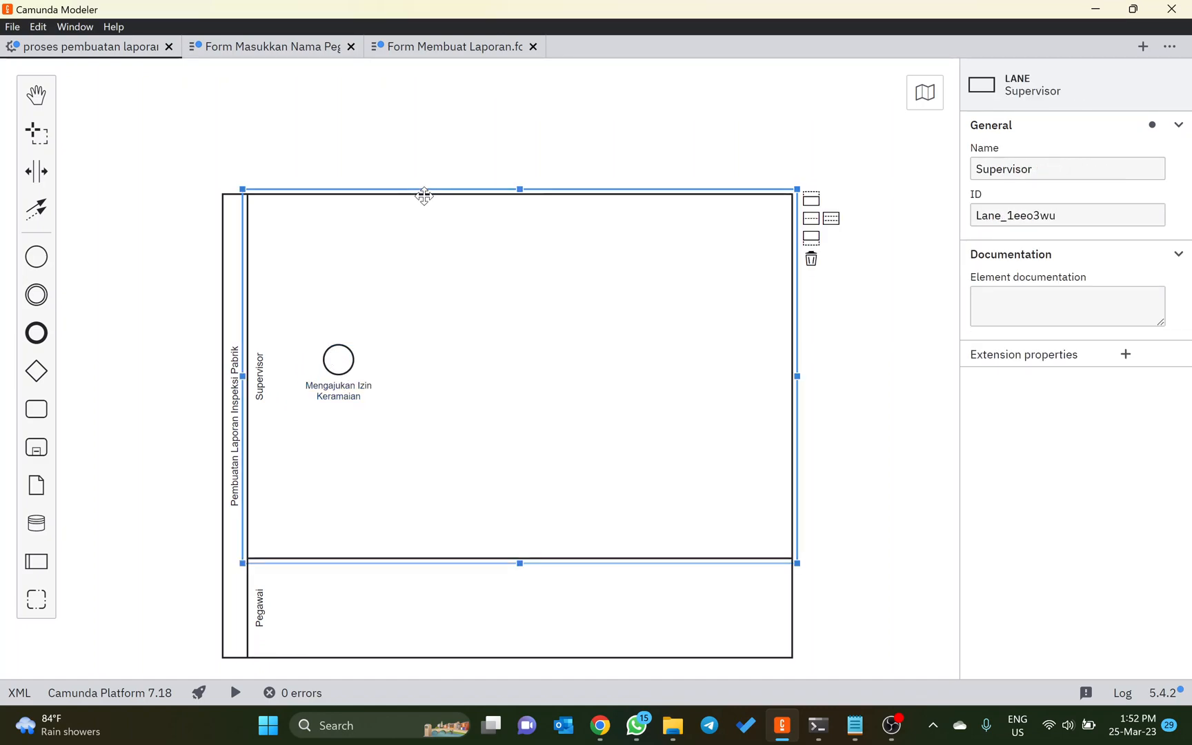
drag(517, 190, 486, 323)
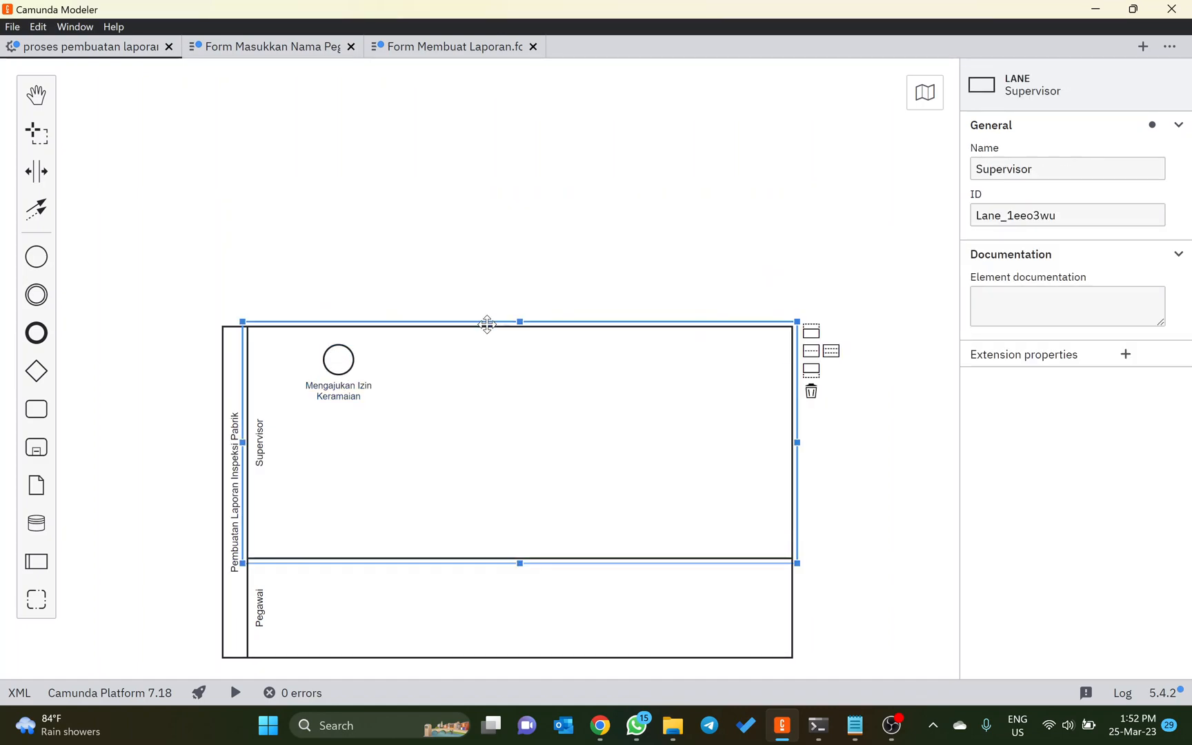
scroll(445, 359, down, 2)
drag(338, 209, 314, 278)
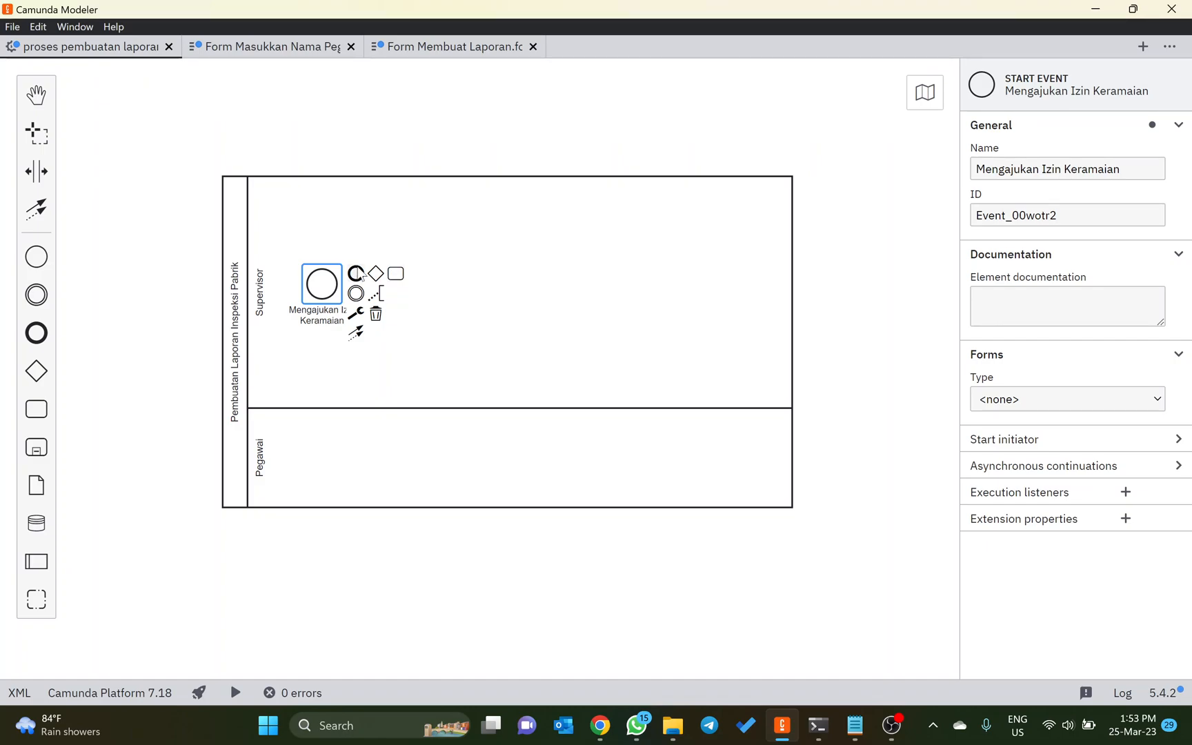
Rename the start event as "Membuat Permintaan Inspeksi Pabrik"
double_click(330, 266)
key(ctrl+a)
key(BackSpace)
text(Membuat P)
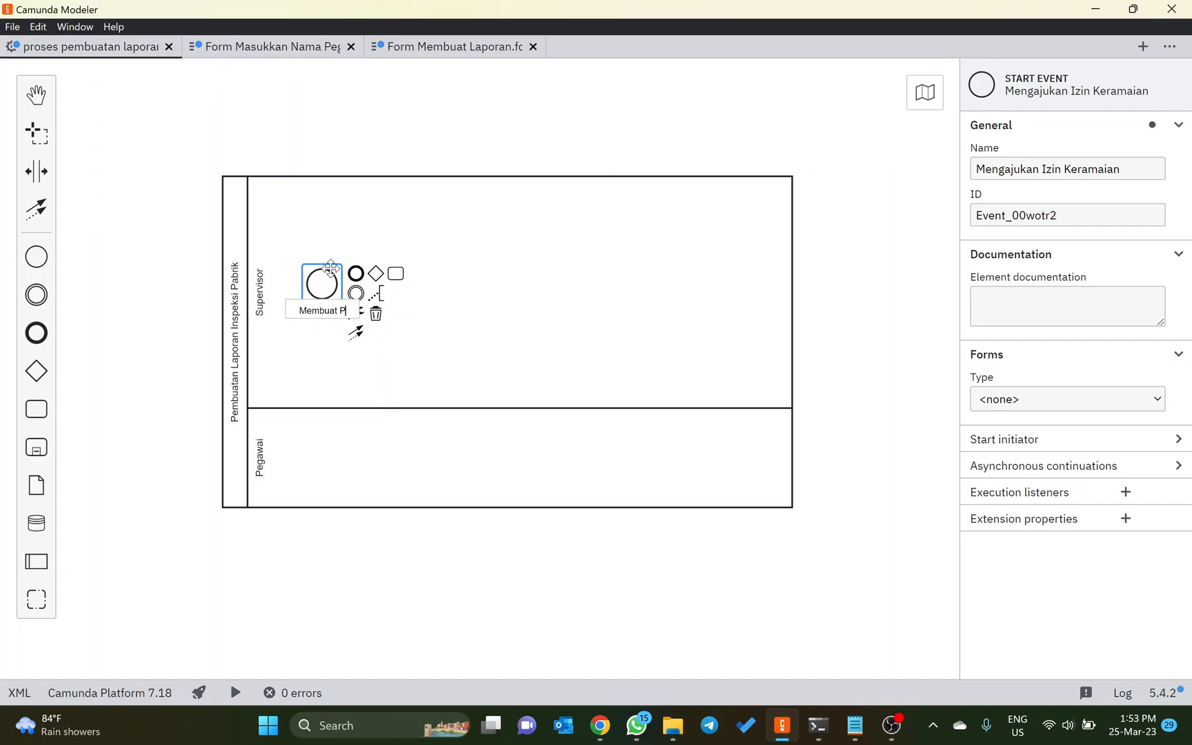
text(ermintaan Inspe)
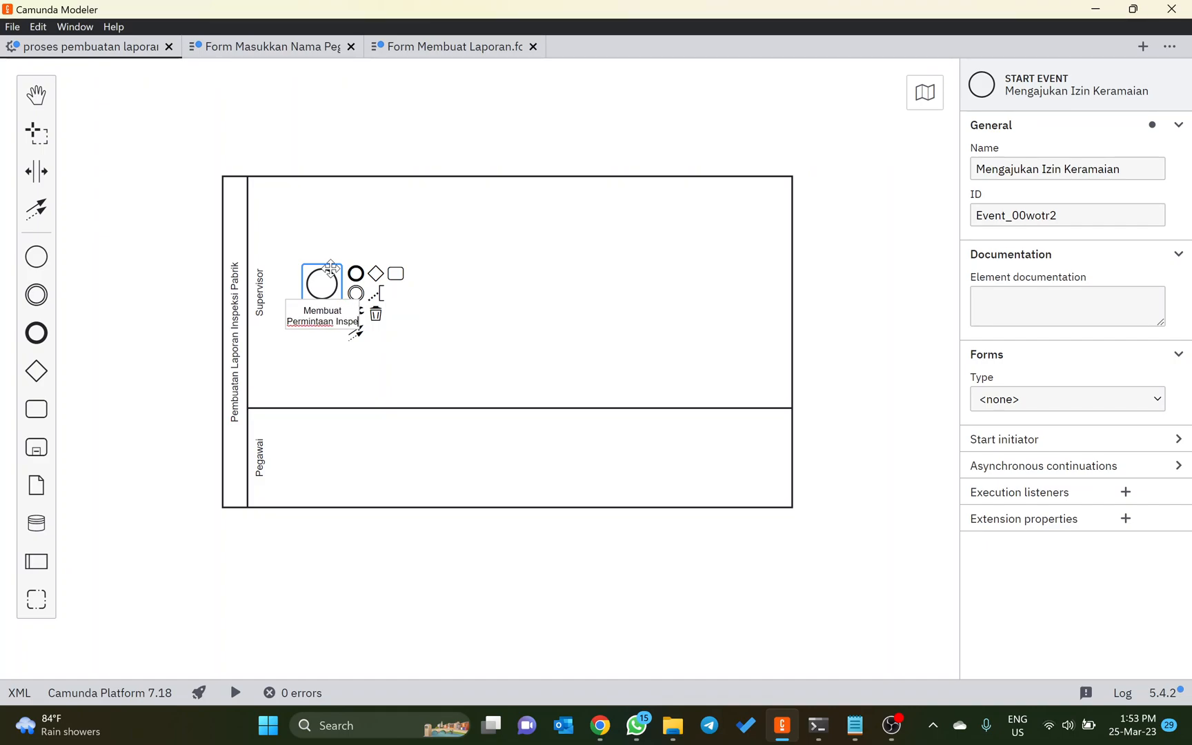
text(ksi Pabrik)
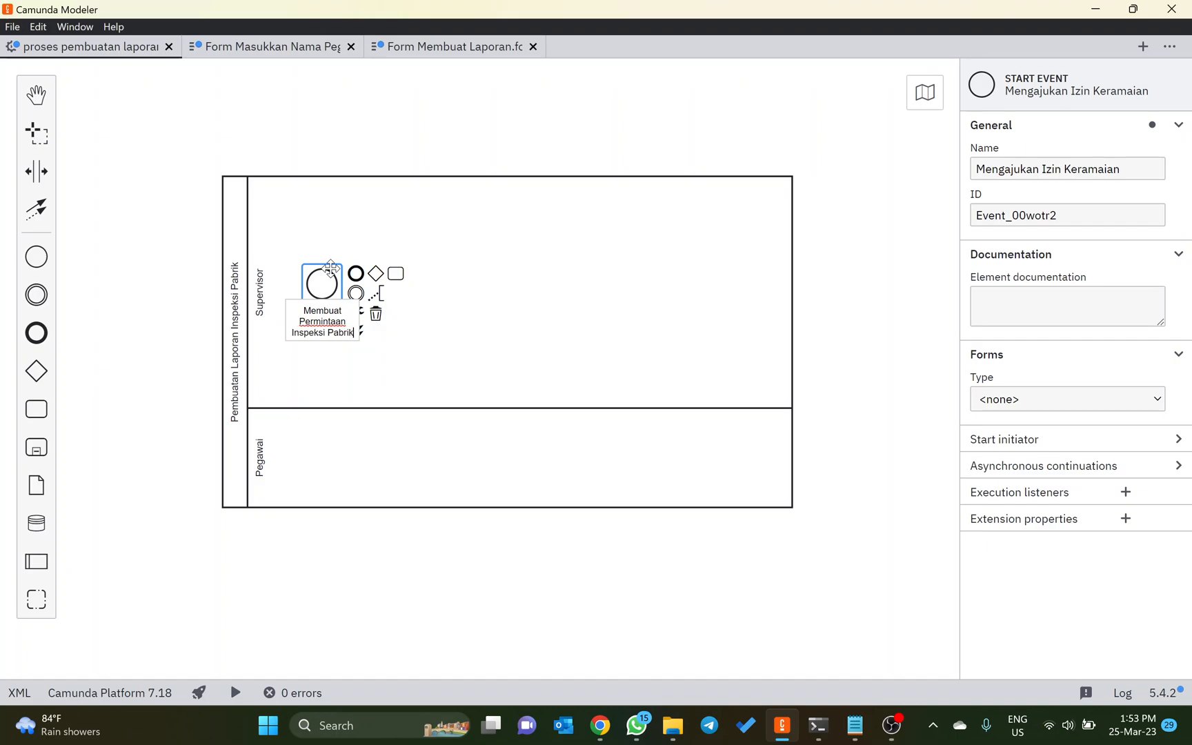
key(Return)
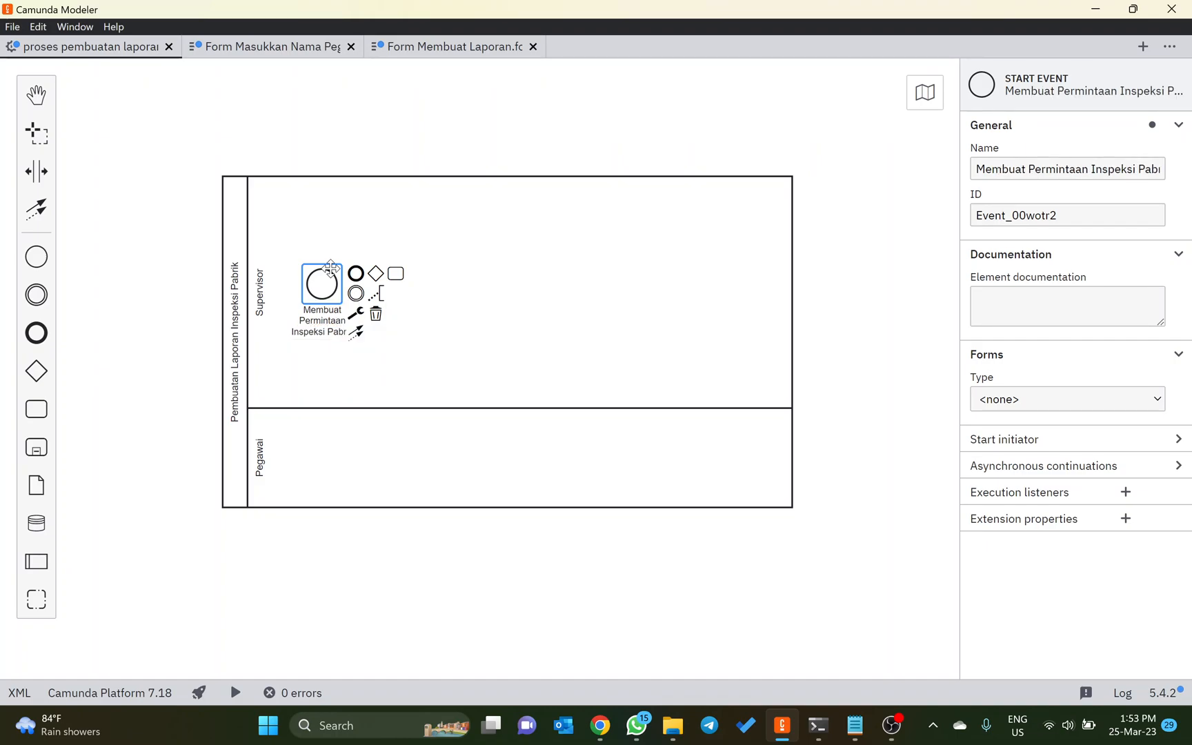
Append a task to the start event, move it into the Pegawai lane and name it "Melakukan Inspeksi Pabrik"
click(395, 273)
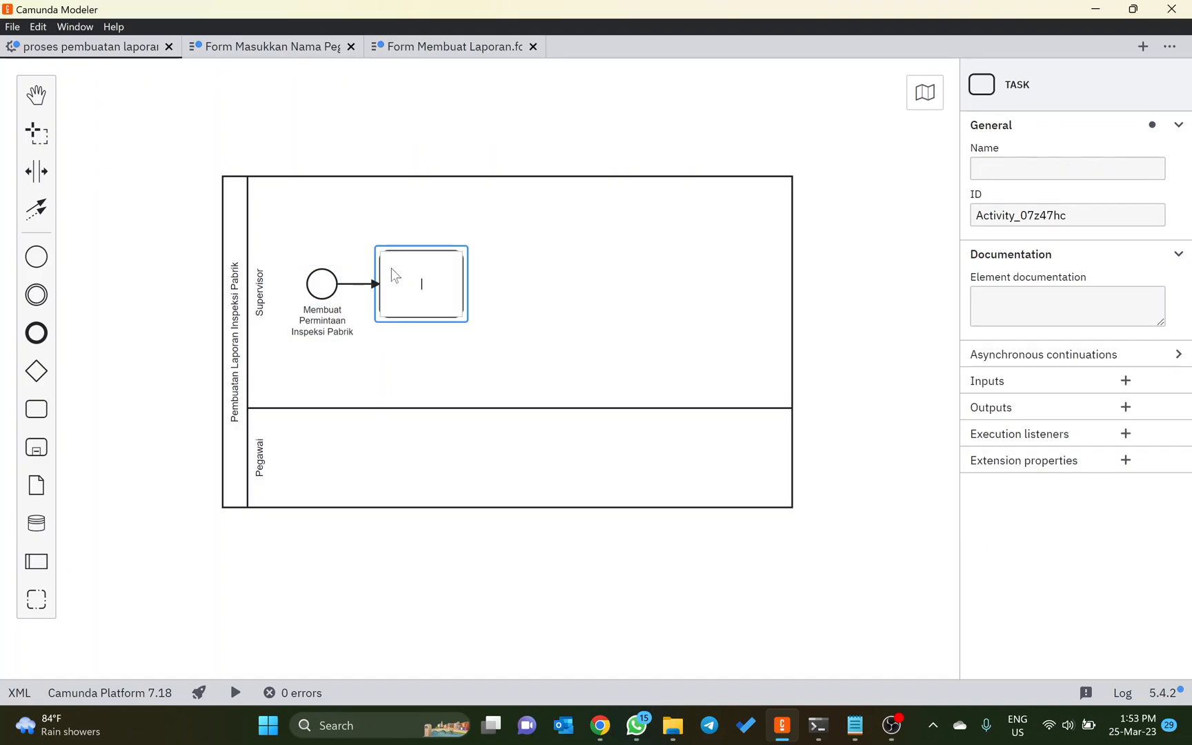
click(446, 241)
drag(405, 266, 427, 440)
double_click(429, 445)
text(Melakukan )
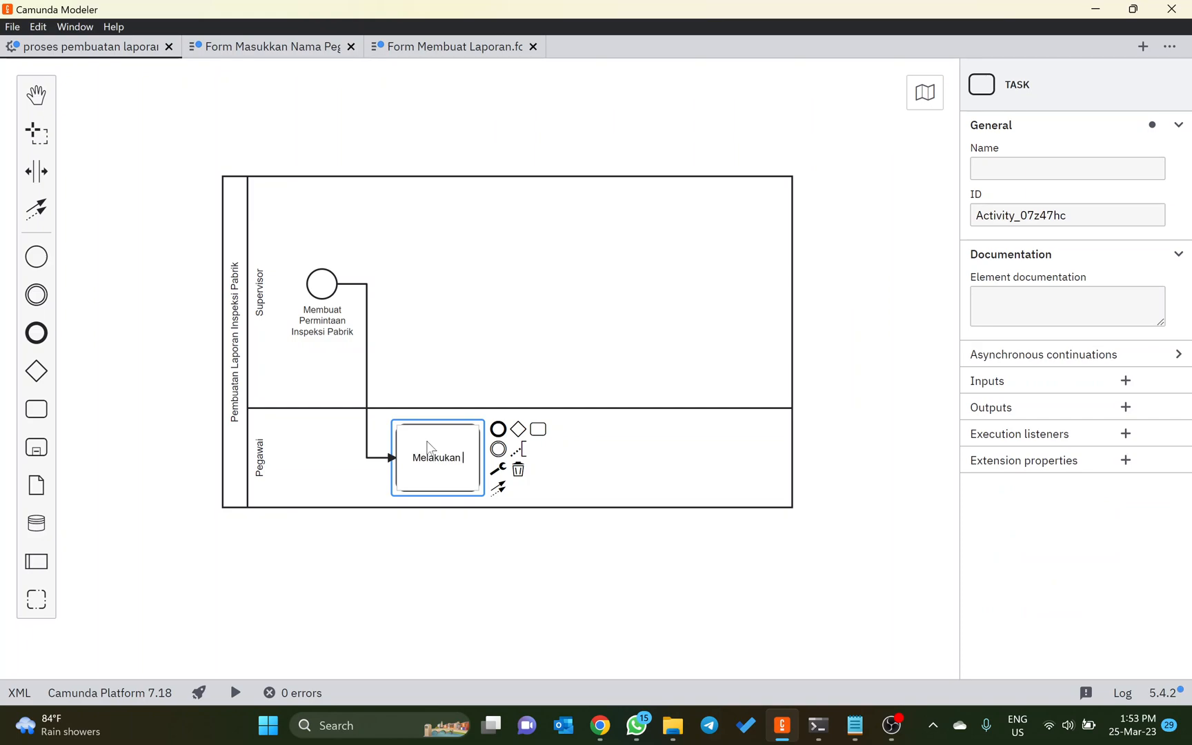
text(Inspeksi Pabrik)
key(Return)
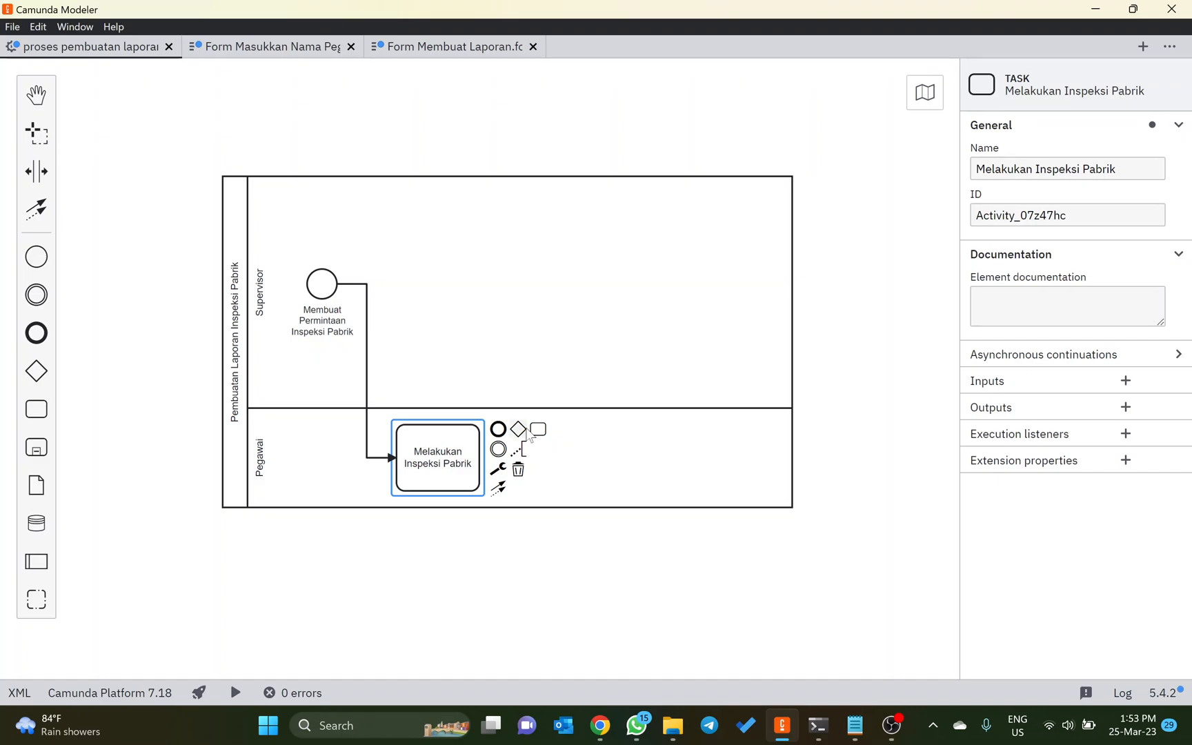
Append an end event to the inspection task and shrink the Supervisor lane from its upper edge
click(497, 429)
click(586, 228)
drag(517, 176, 491, 274)
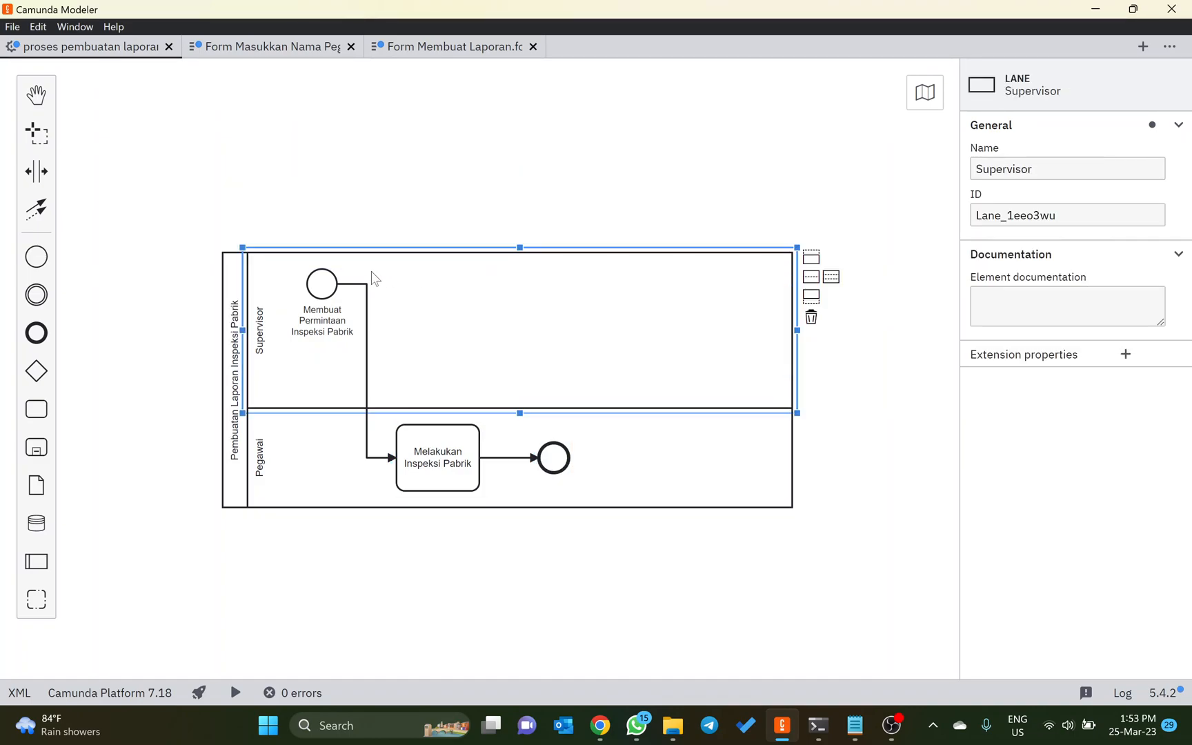
Change the "Melakukan Inspeksi Pabrik" task to a user task and mark it as parallel multi-instance
click(422, 439)
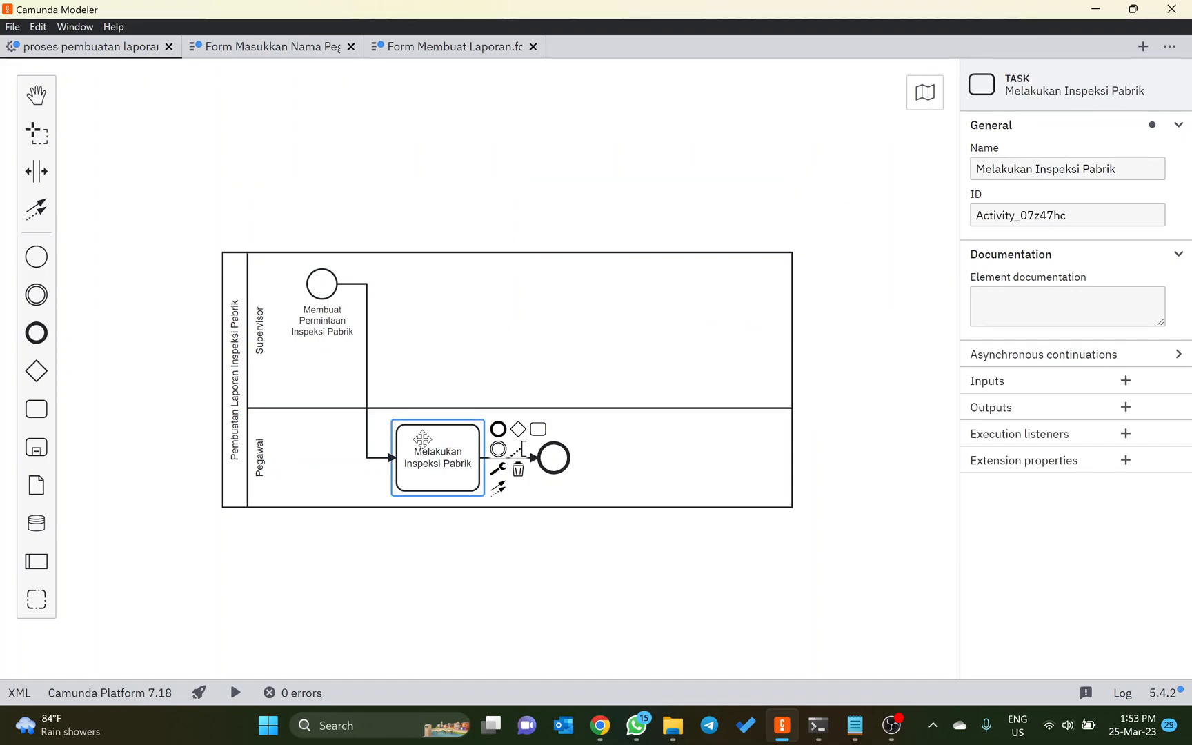
click(498, 469)
click(540, 288)
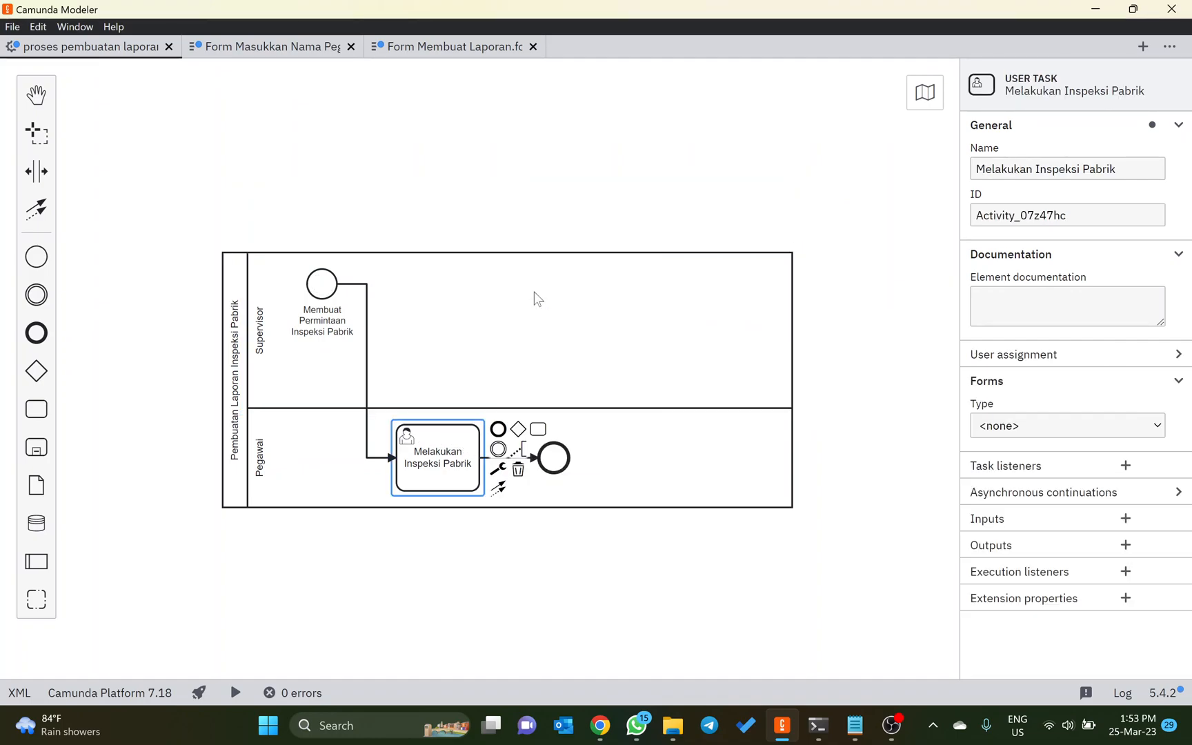
click(497, 470)
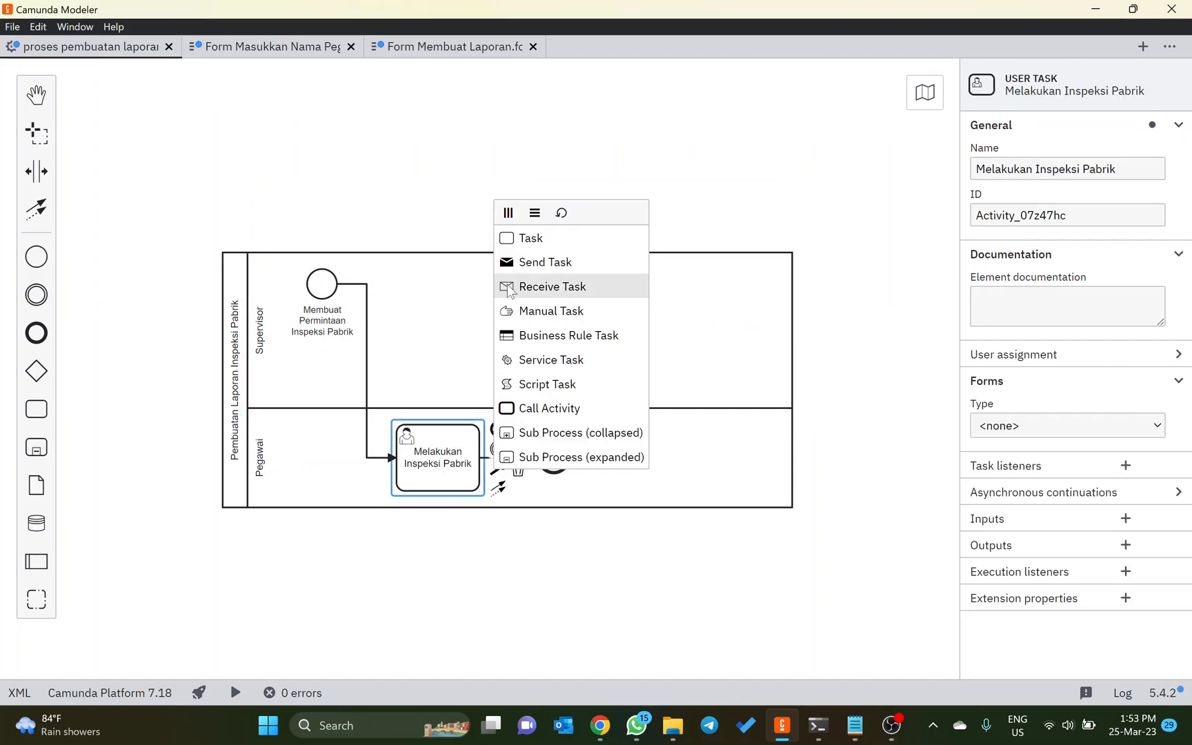
click(506, 213)
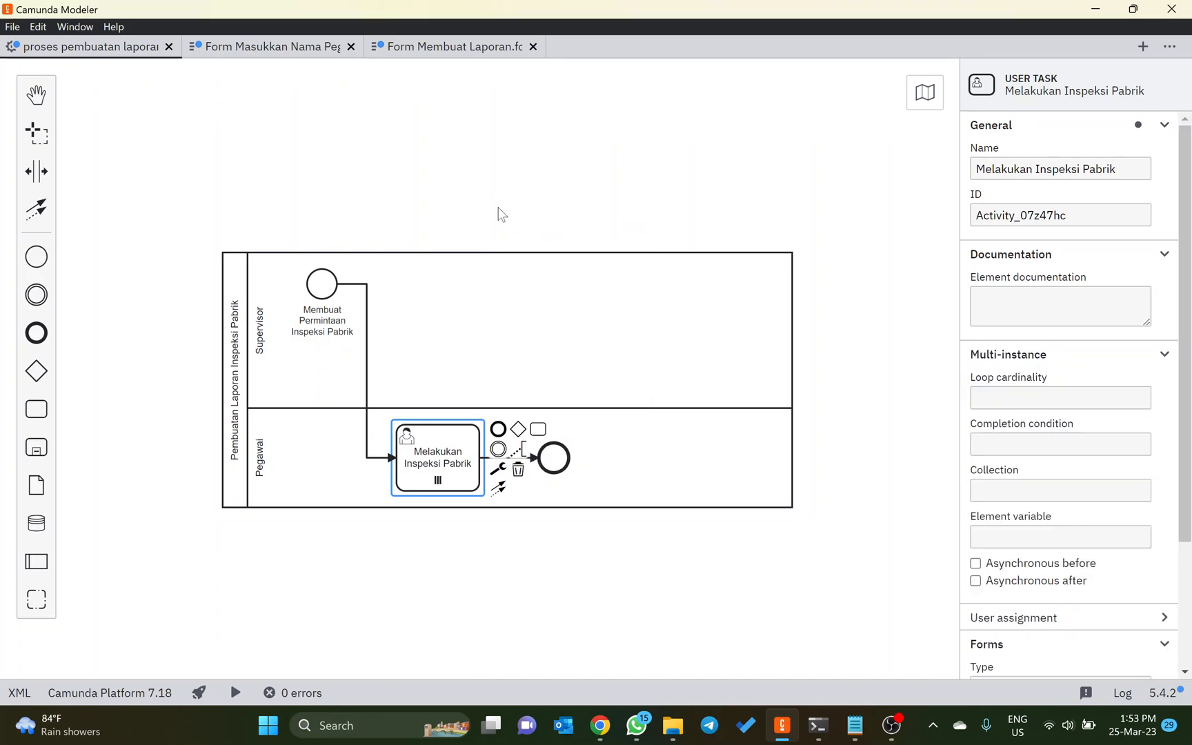
click(498, 208)
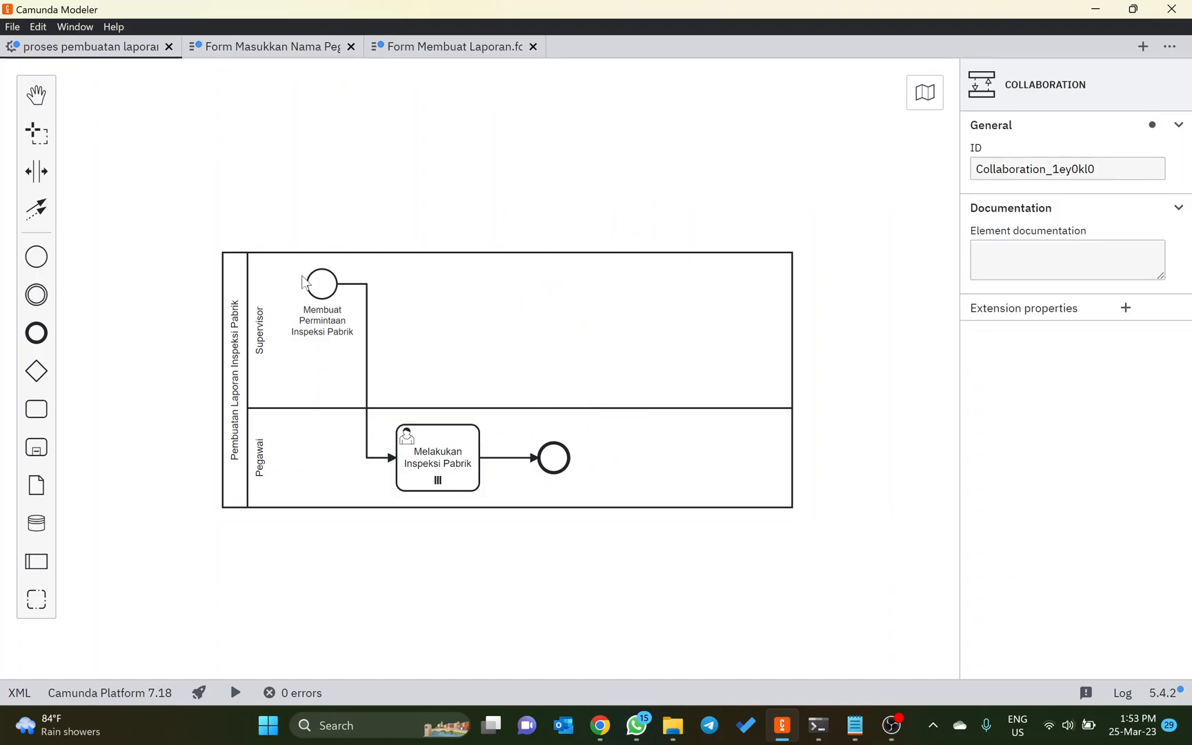
Open the form for entering employee names, with ID form_permintaan_laporan, and add a text field to it
click(260, 36)
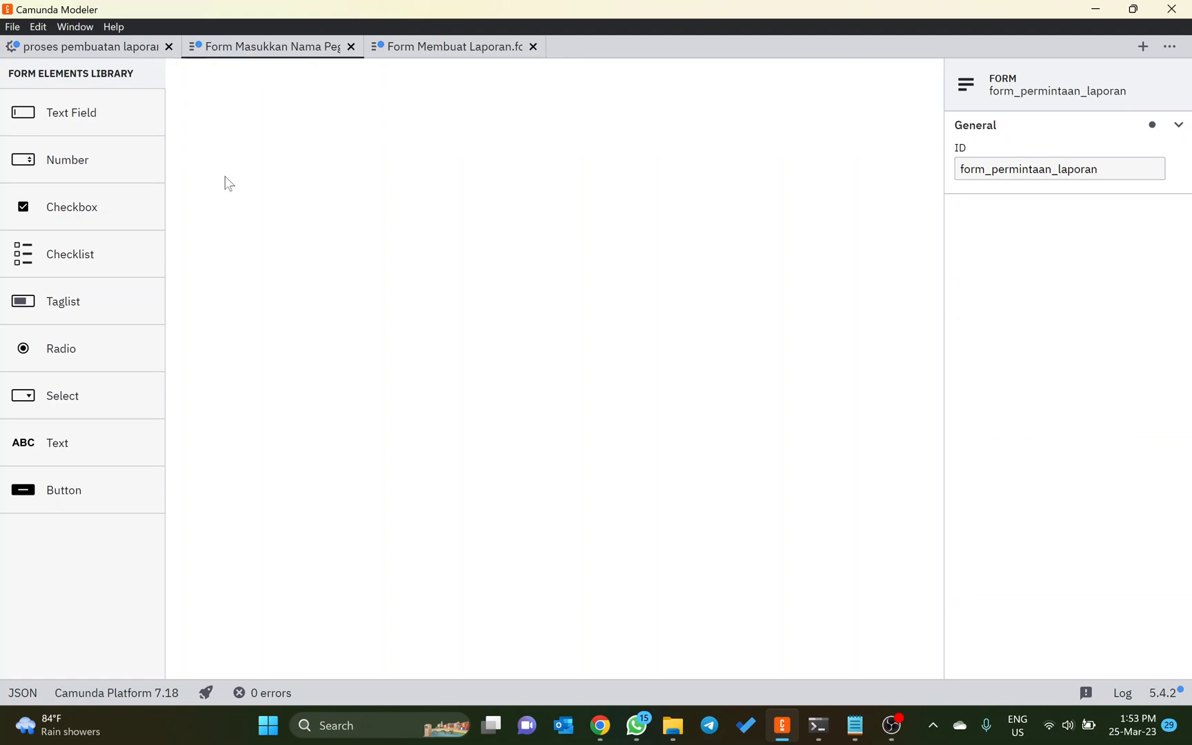
click(982, 169)
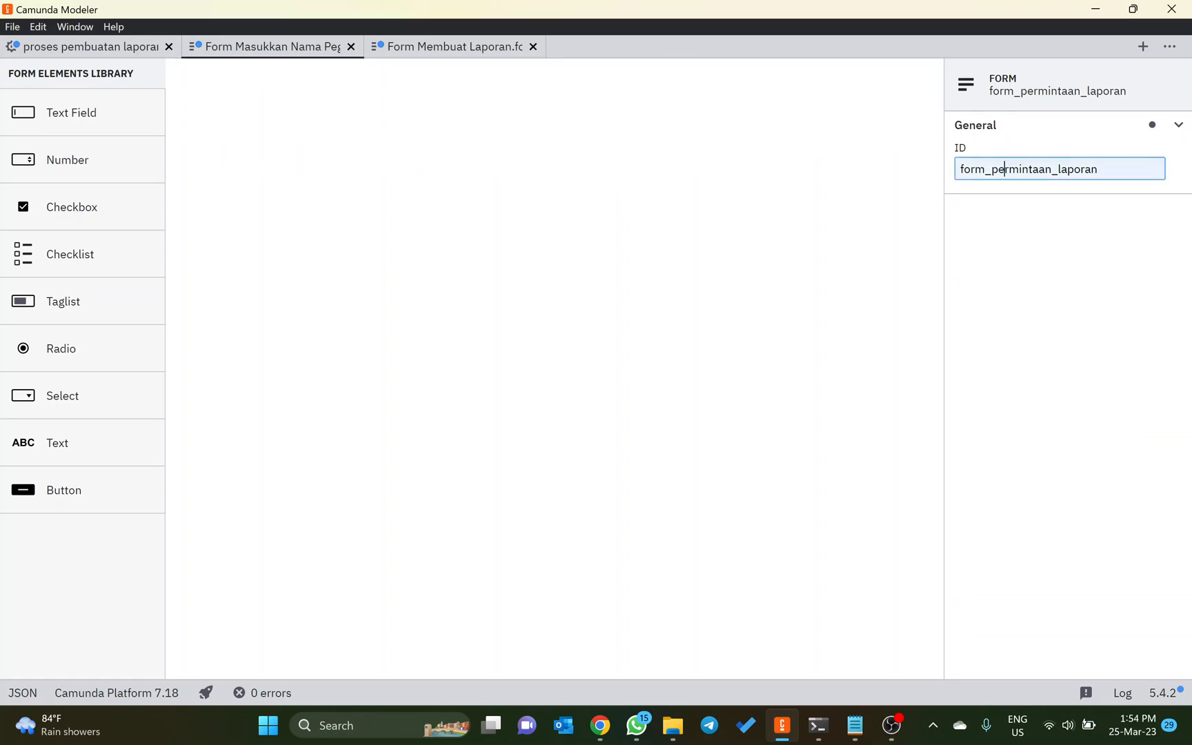
double_click(982, 169)
drag(96, 111, 336, 104)
Set the text field's label to "Masukkan Daftar Pegawai yang Harus Inspeksi"
click(965, 168)
double_click(965, 168)
text(Masukkan nama)
key(BackSpace)
key(BackSpace)
key(BackSpace)
key(BackSpace)
text(Daftar Pegawai Ya)
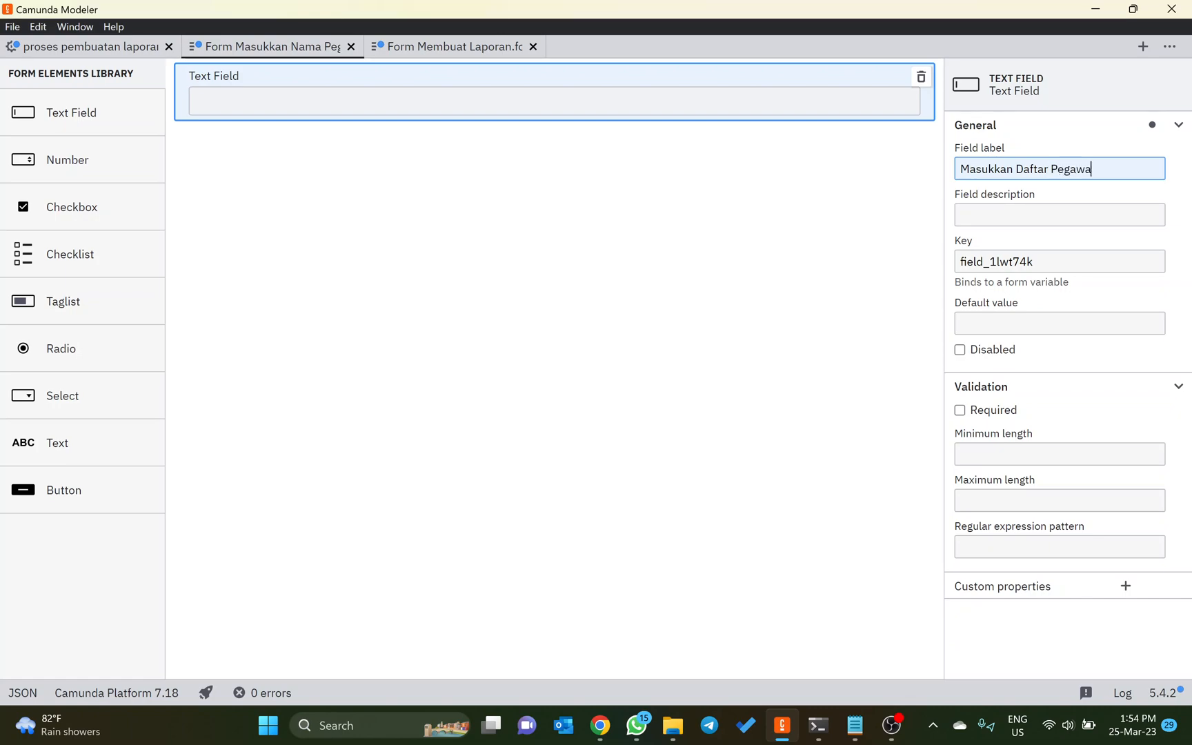
key(BackSpace)
key(BackSpace)
text(yan)
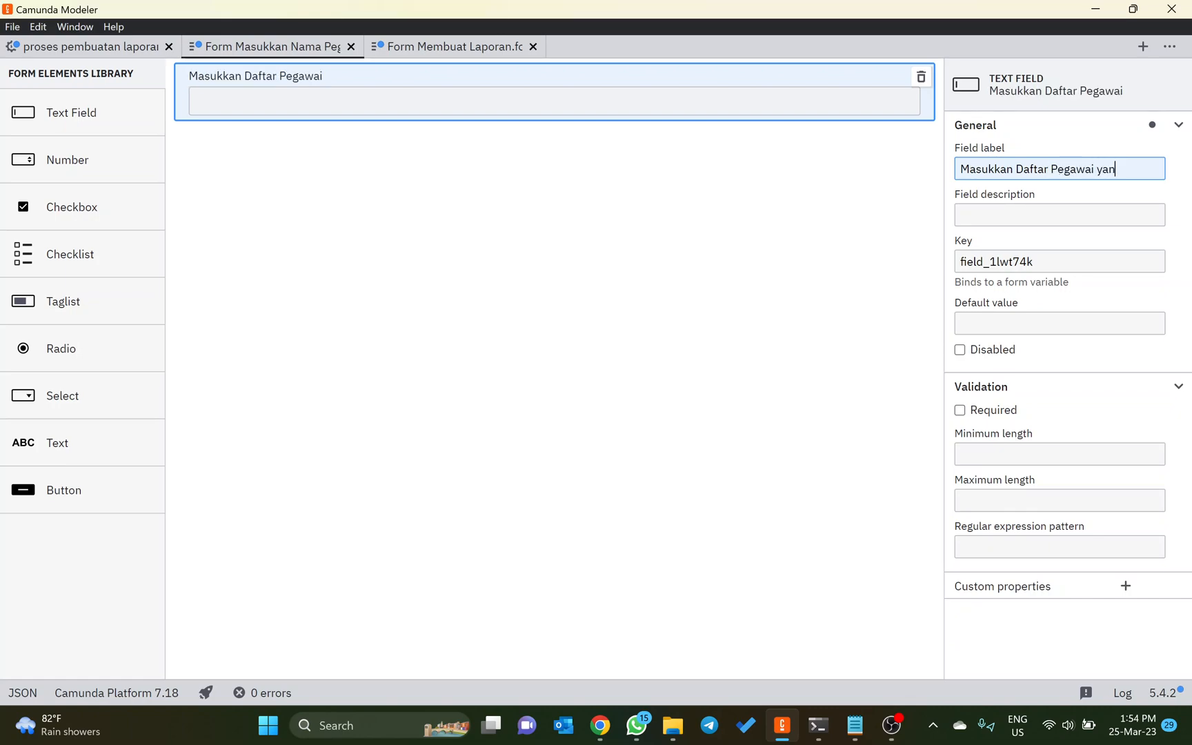
text(g Harus Inspeksi)
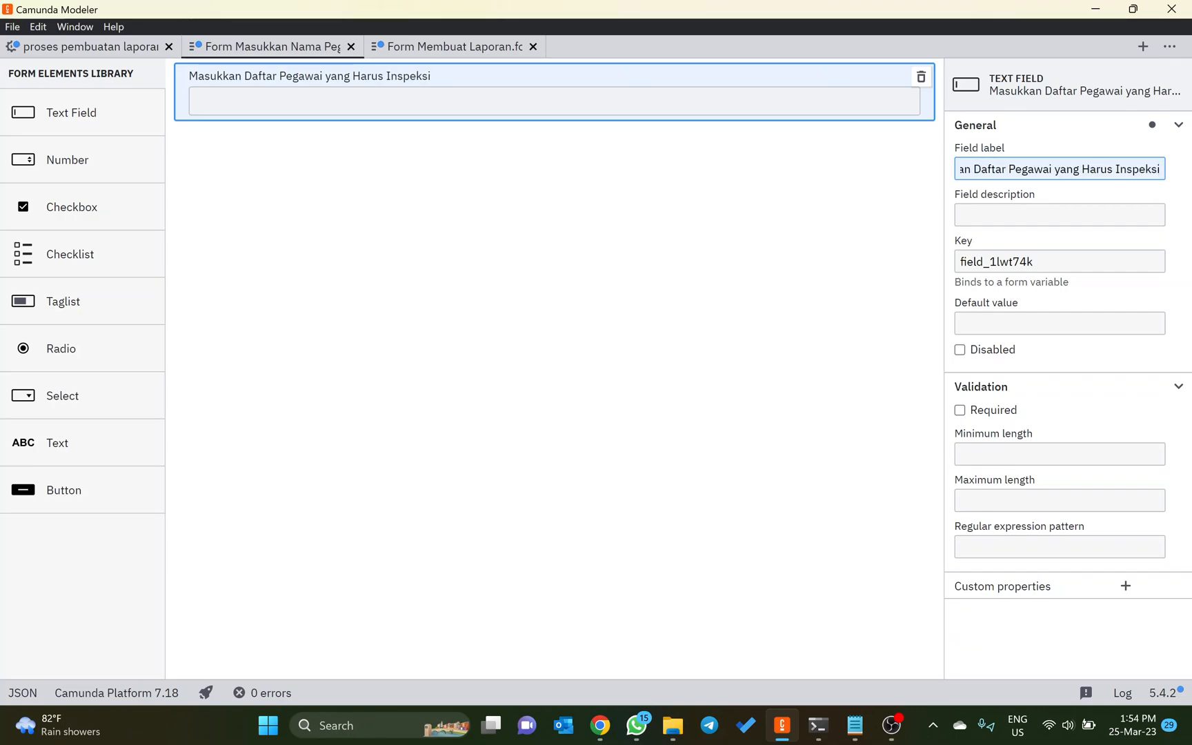
Set the key of the employee list text field to "employees"
click(1023, 261)
double_click(1023, 261)
text(emoloy)
key(BackSpace)
key(BackSpace)
key(BackSpace)
text(ployees)
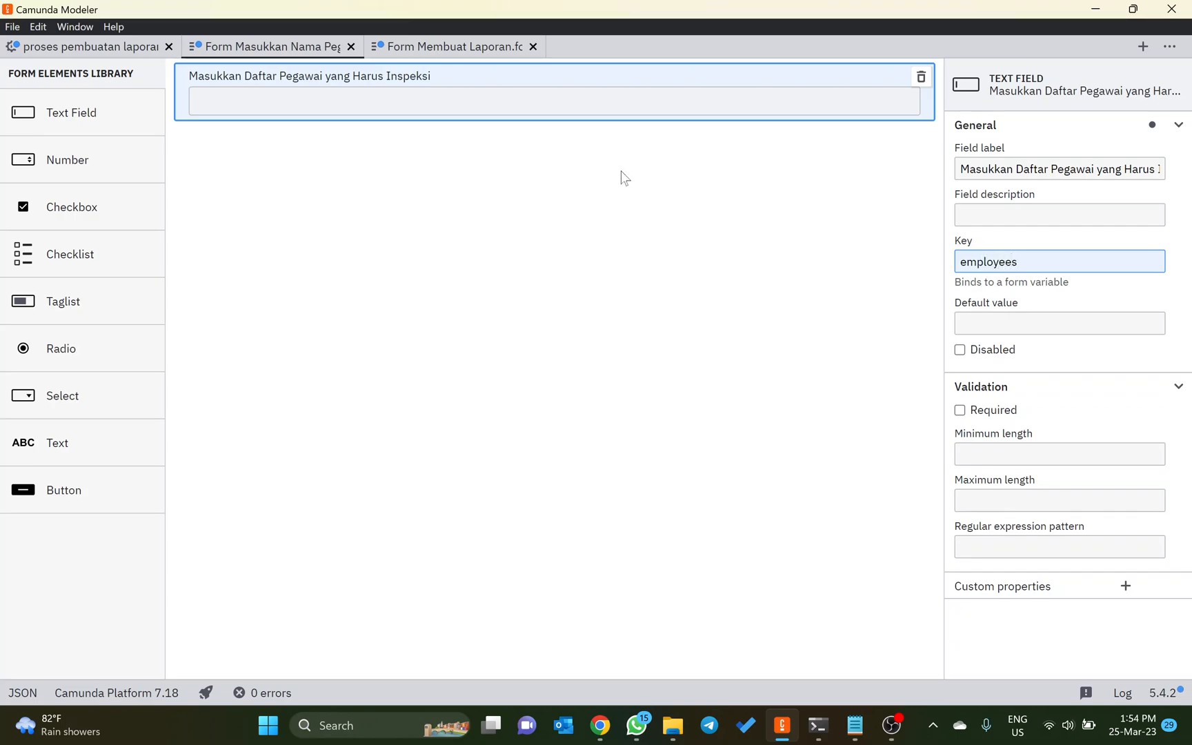
click(400, 124)
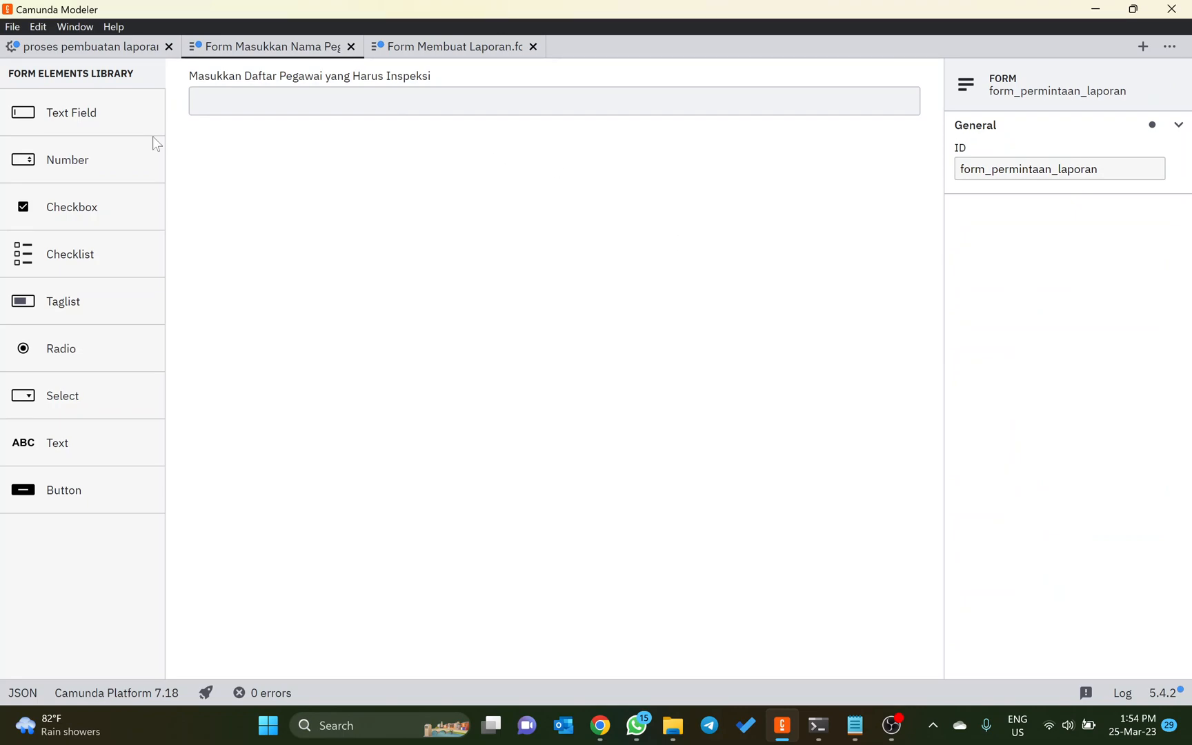
Check the inspection task in the process diagram, then open Form Membuat Laporan and add two text fields
click(86, 46)
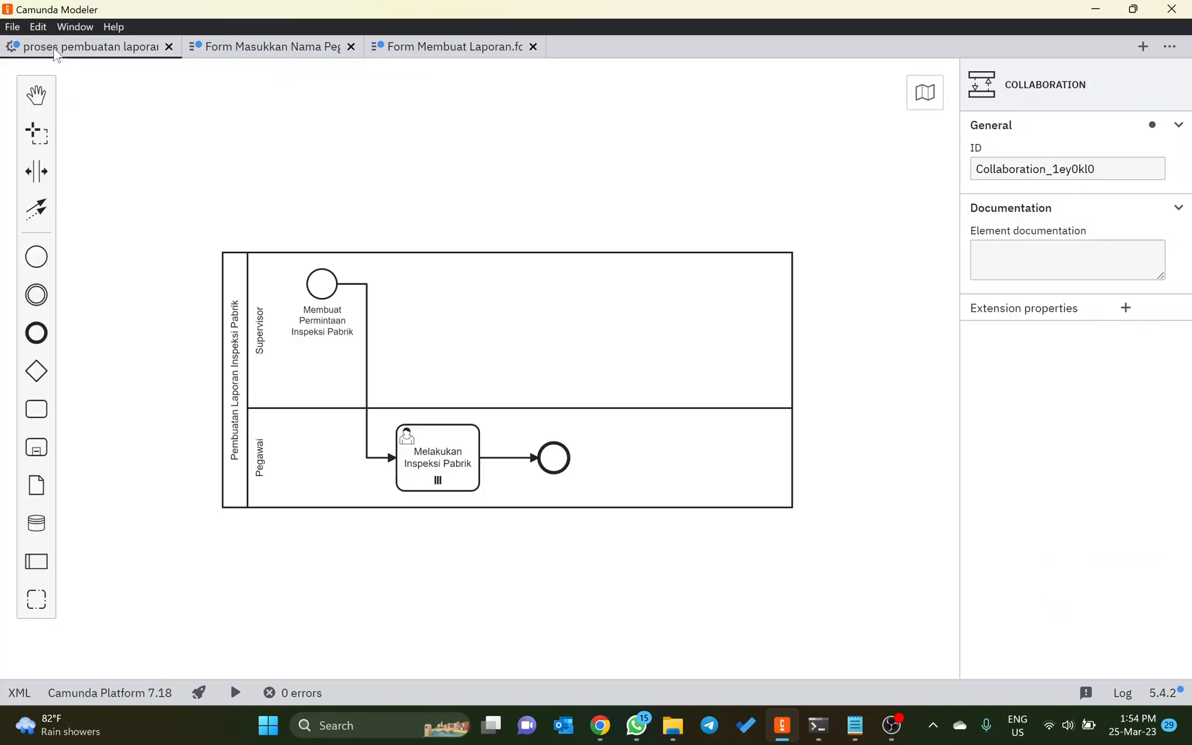
click(450, 441)
click(403, 50)
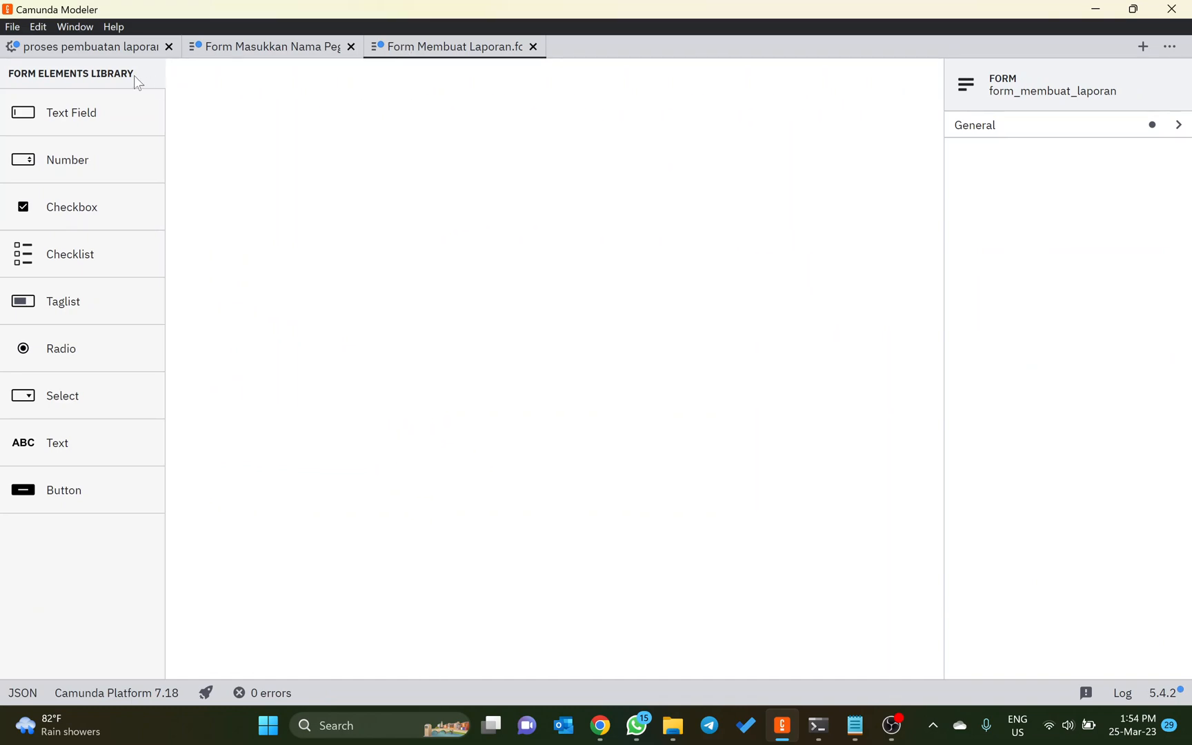
click(104, 112)
click(130, 112)
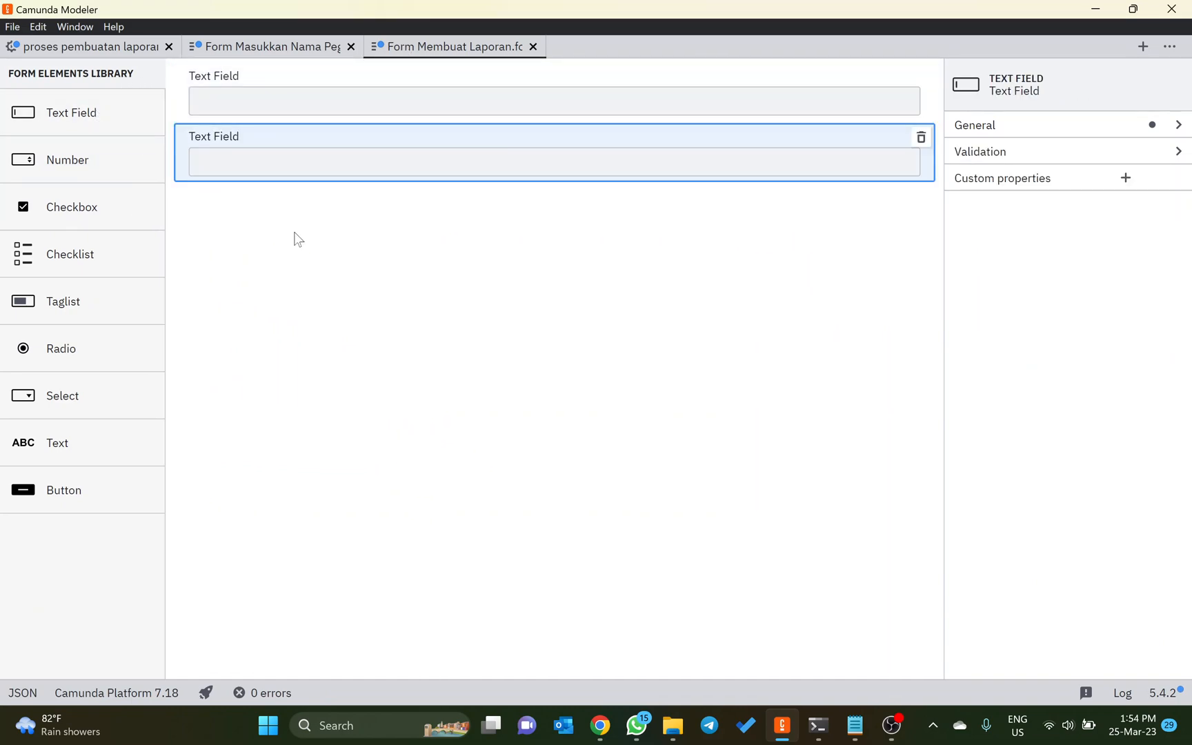
Label the first text field "Nama Pegawa" and set its key to "employees"
click(226, 95)
click(1001, 133)
click(1001, 168)
key(ctrl+a)
text(Nama Pegawa)
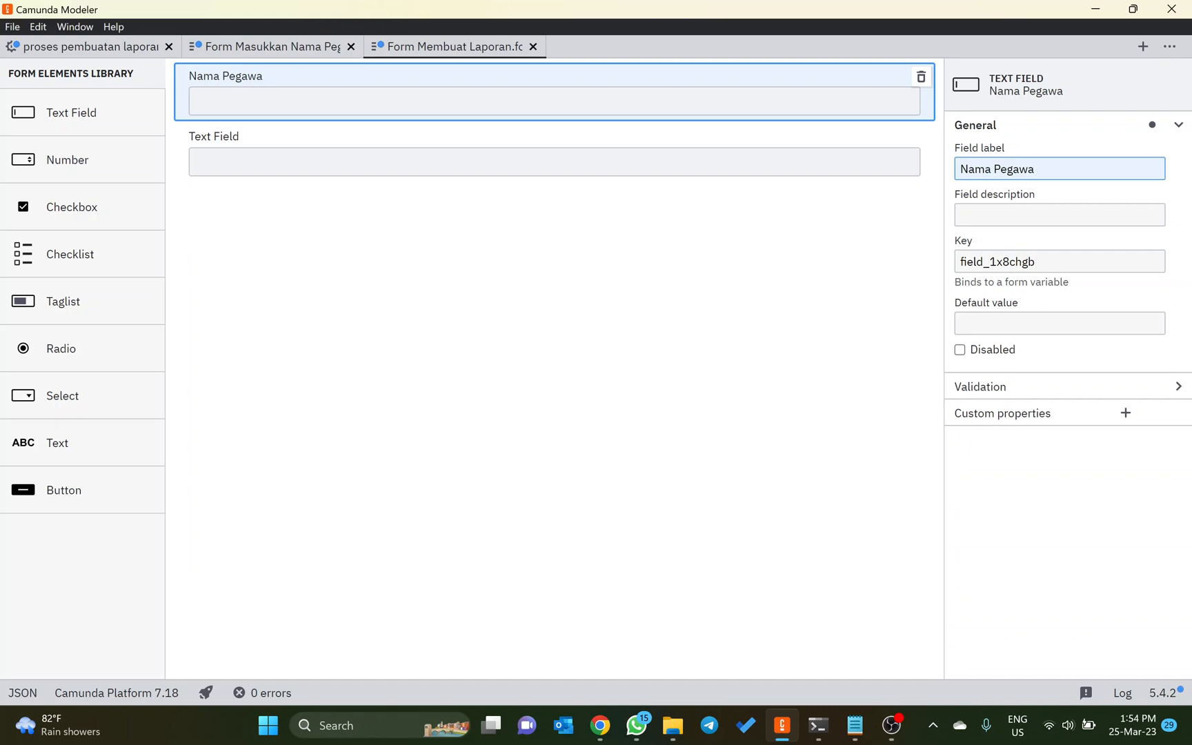
double_click(980, 260)
text(employees)
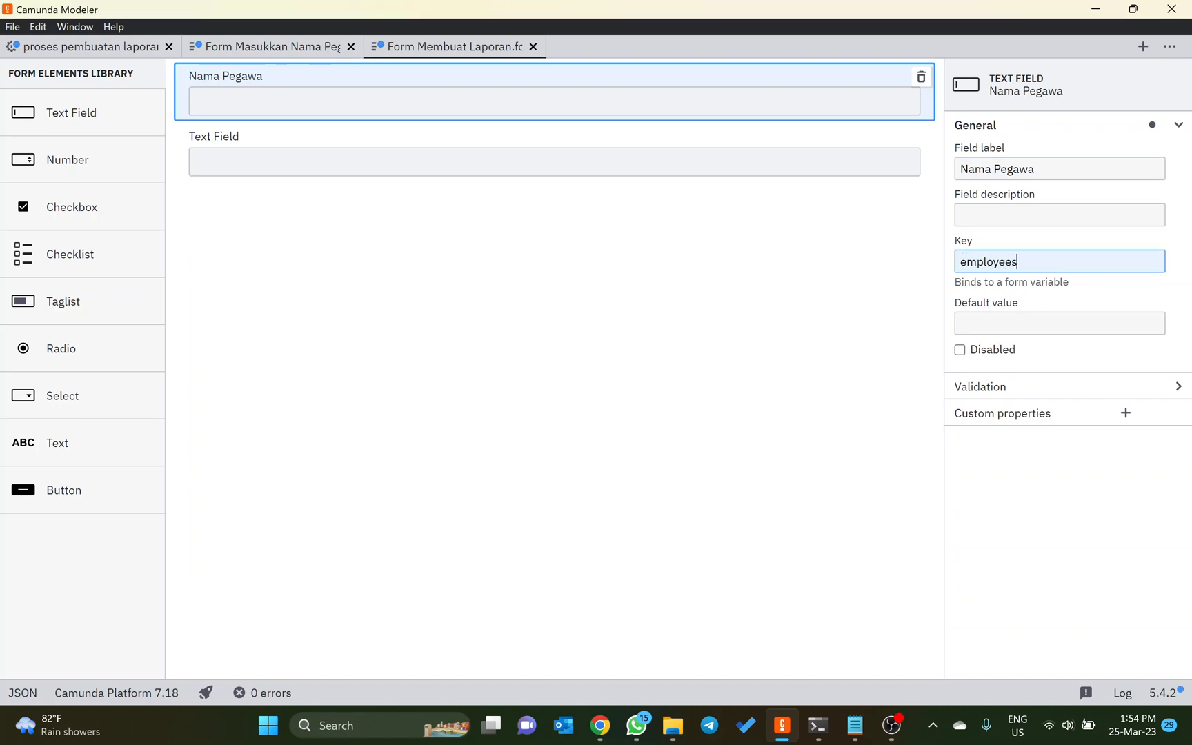
click(752, 201)
Label the second text field "Masukkan Laporan"
click(718, 168)
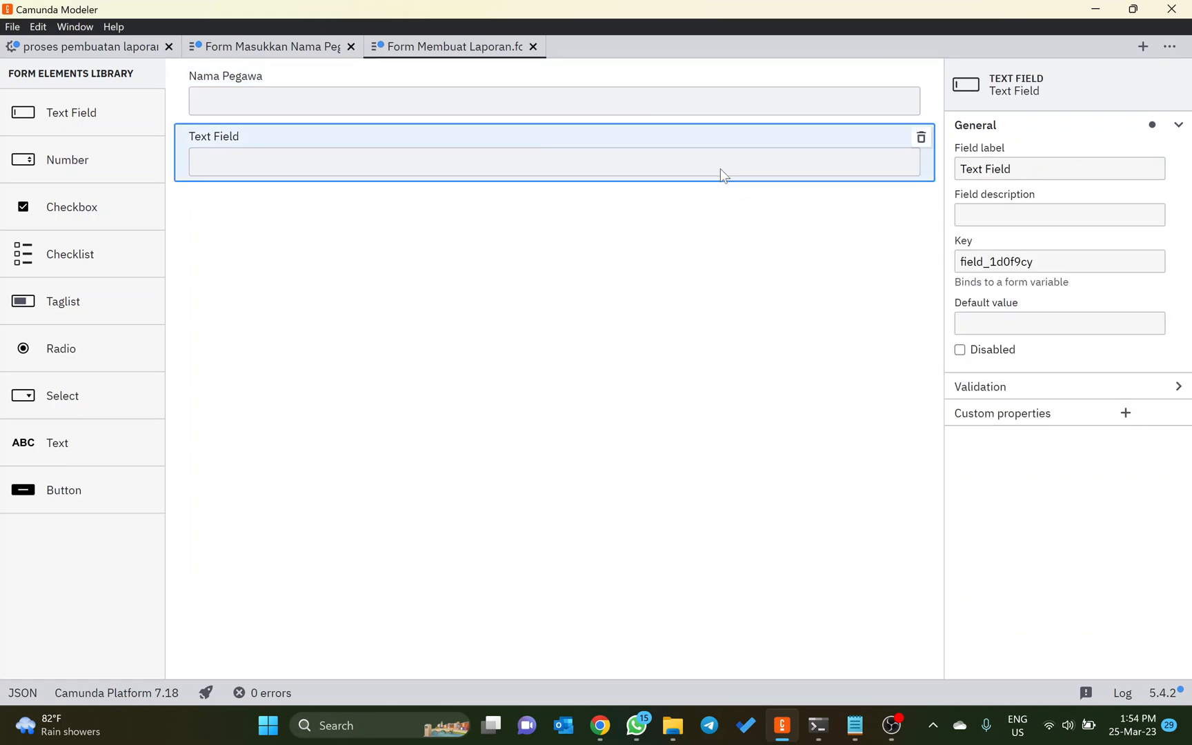
click(1042, 170)
key(ctrl+a)
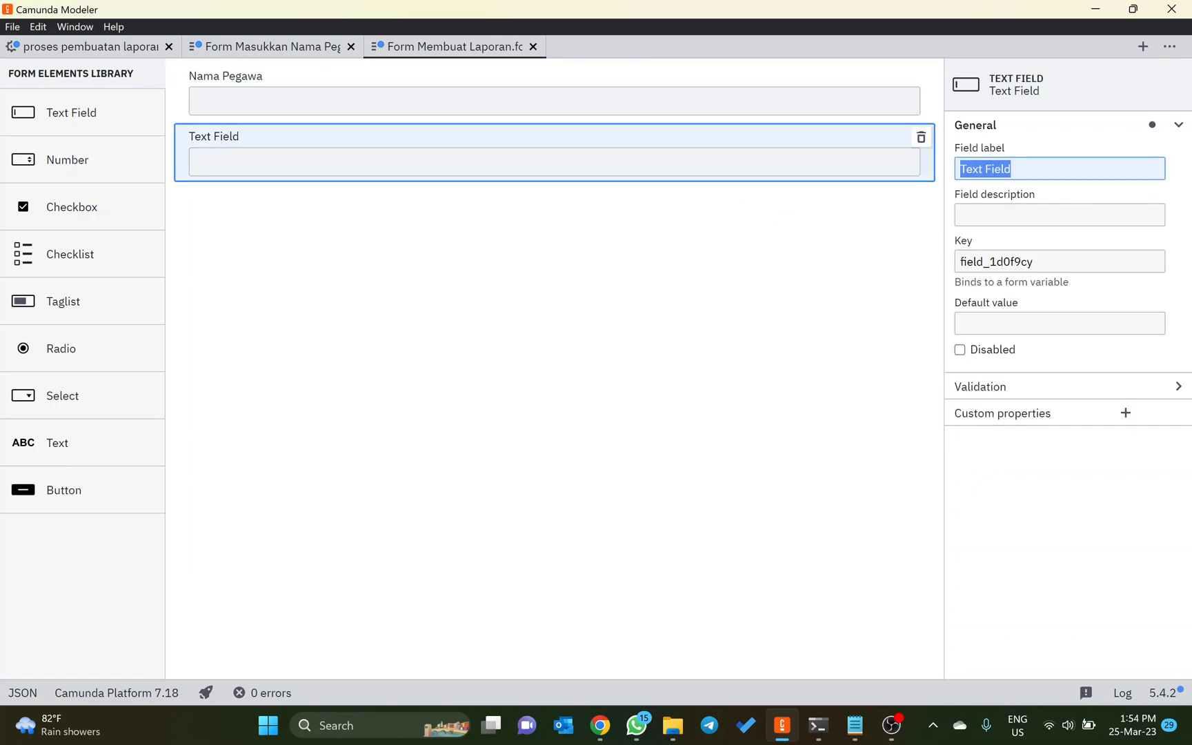
text(Masukkan Lapor)
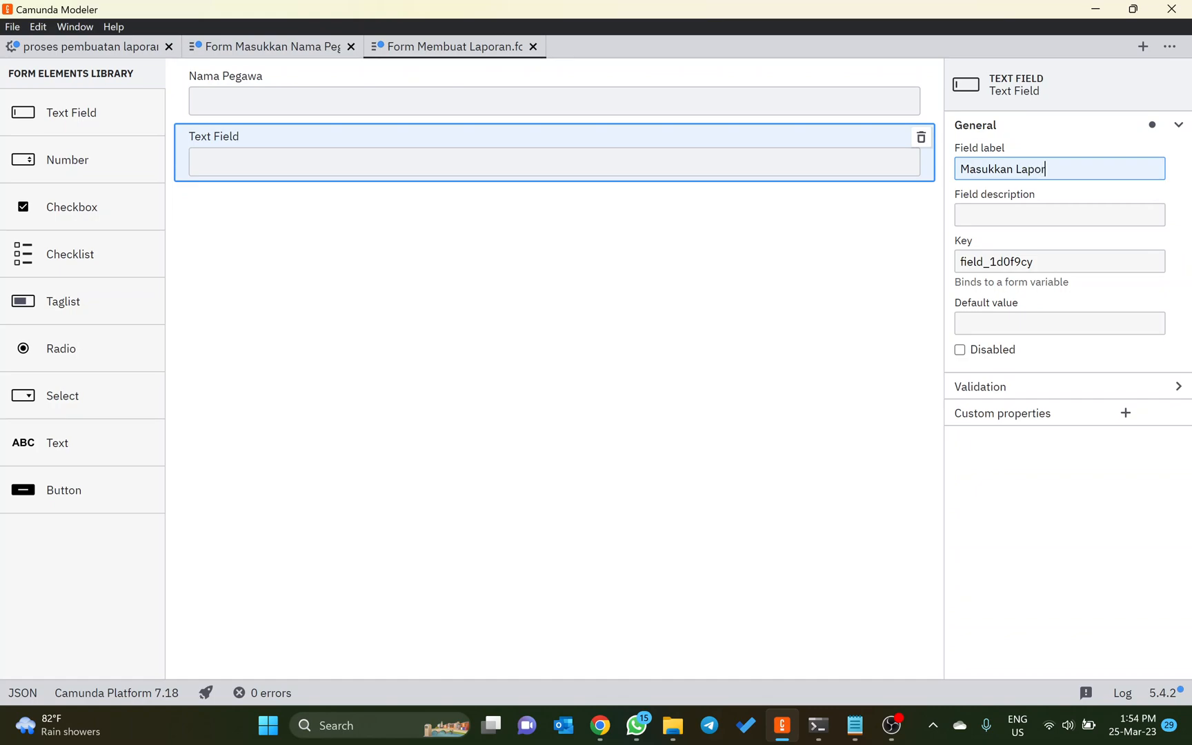
text(an)
click(873, 272)
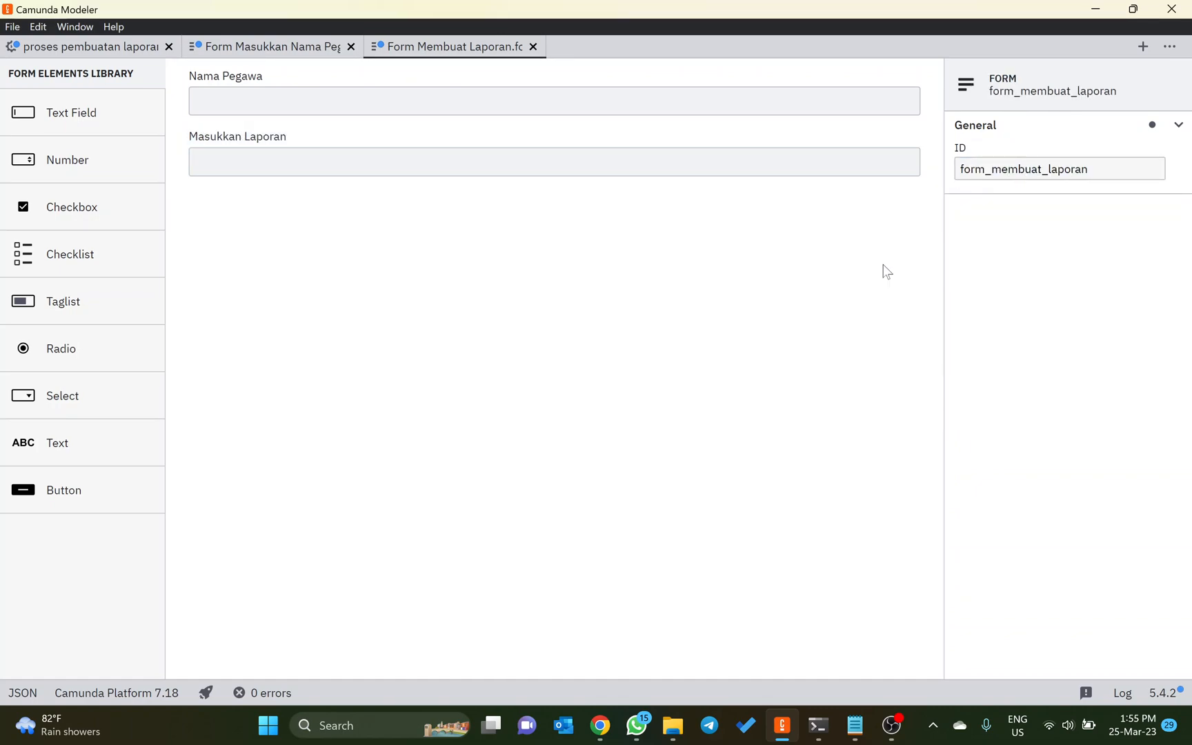
Link the Melakukan Inspeksi Pabrik task to the Camunda Form with reference form_membuat_laporan, copied from that form's ID
click(1000, 170)
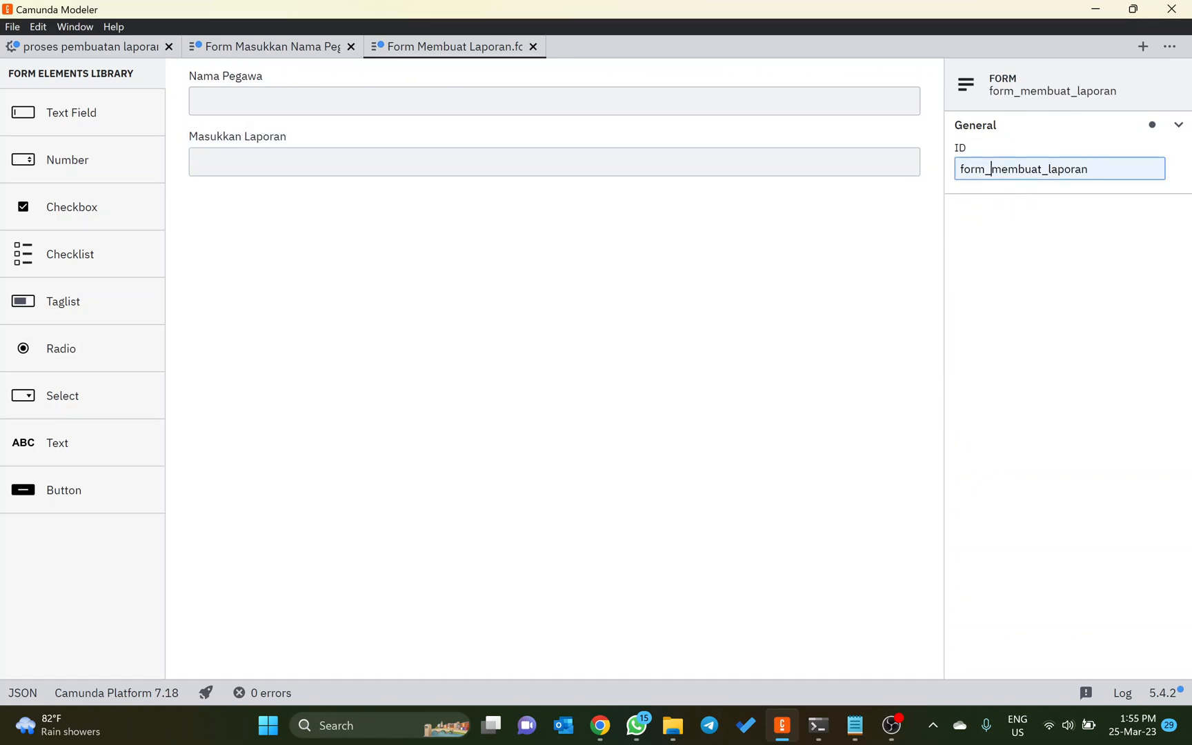
key(ctrl+a)
key(ctrl+c)
click(65, 49)
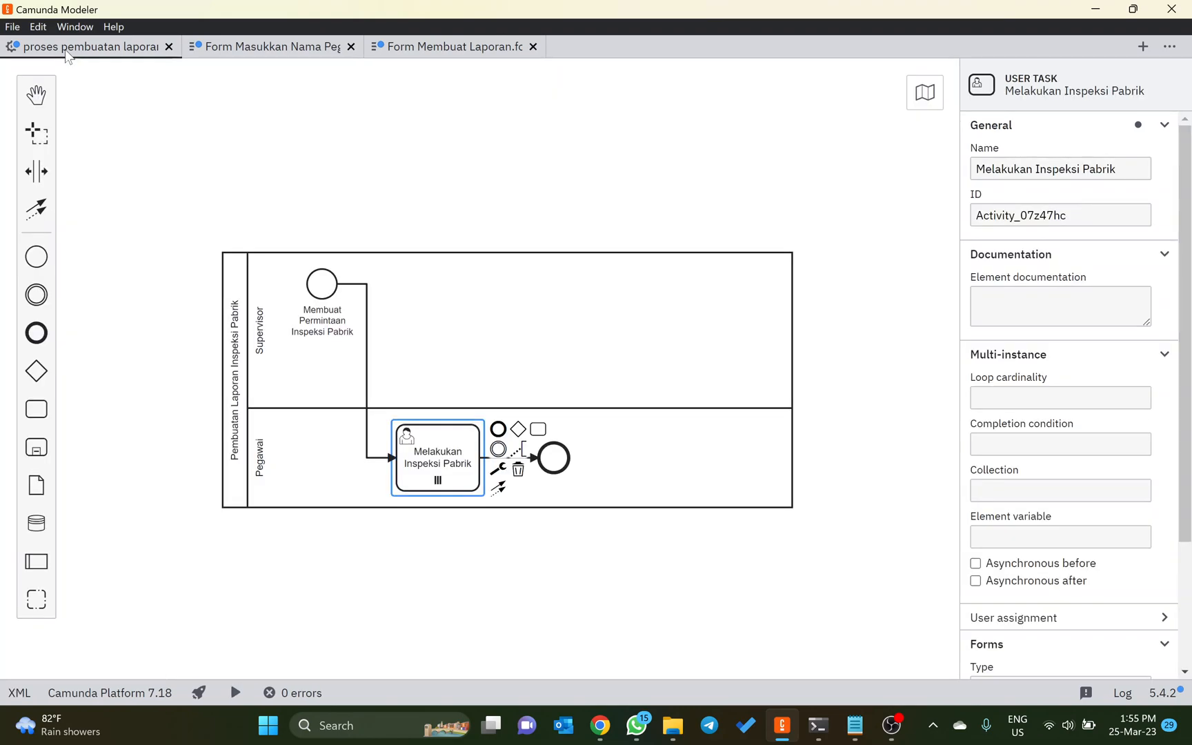
scroll(997, 467, down, 2)
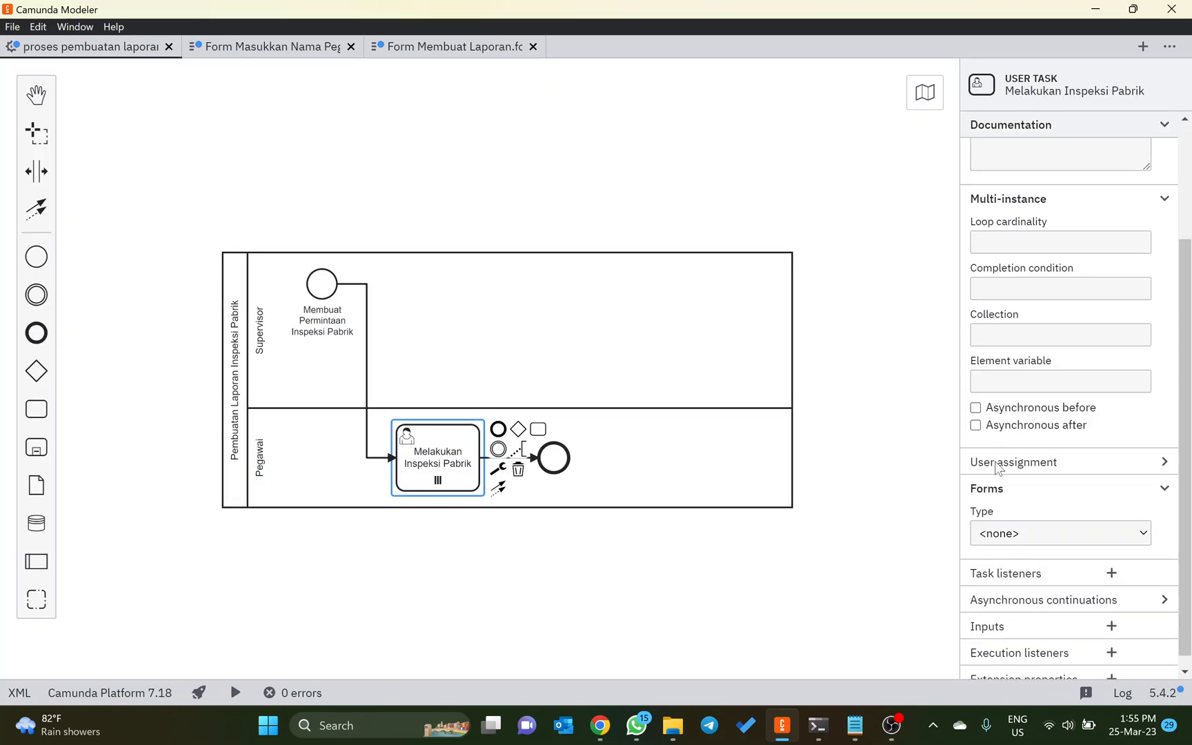
click(1014, 533)
click(1018, 567)
click(1020, 577)
key(ctrl+v)
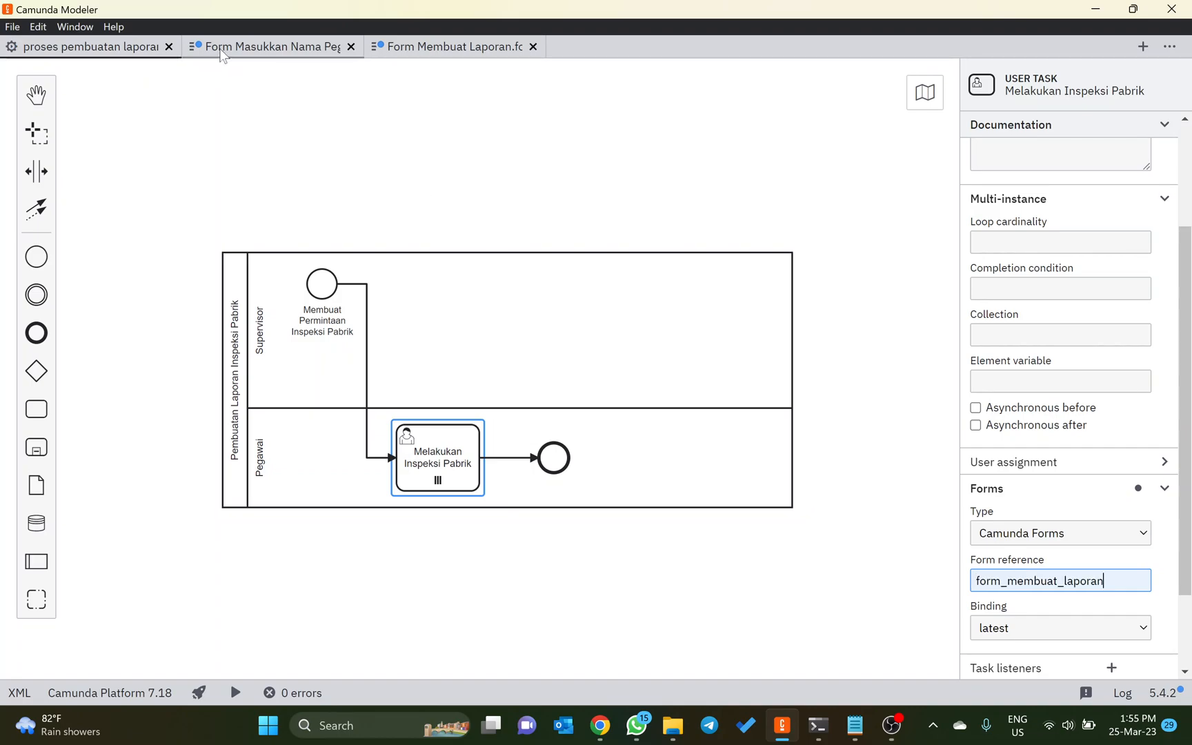
Select the ID form_permintaan_laporan in the employee list form, then select the start event in the process diagram
click(210, 51)
click(998, 169)
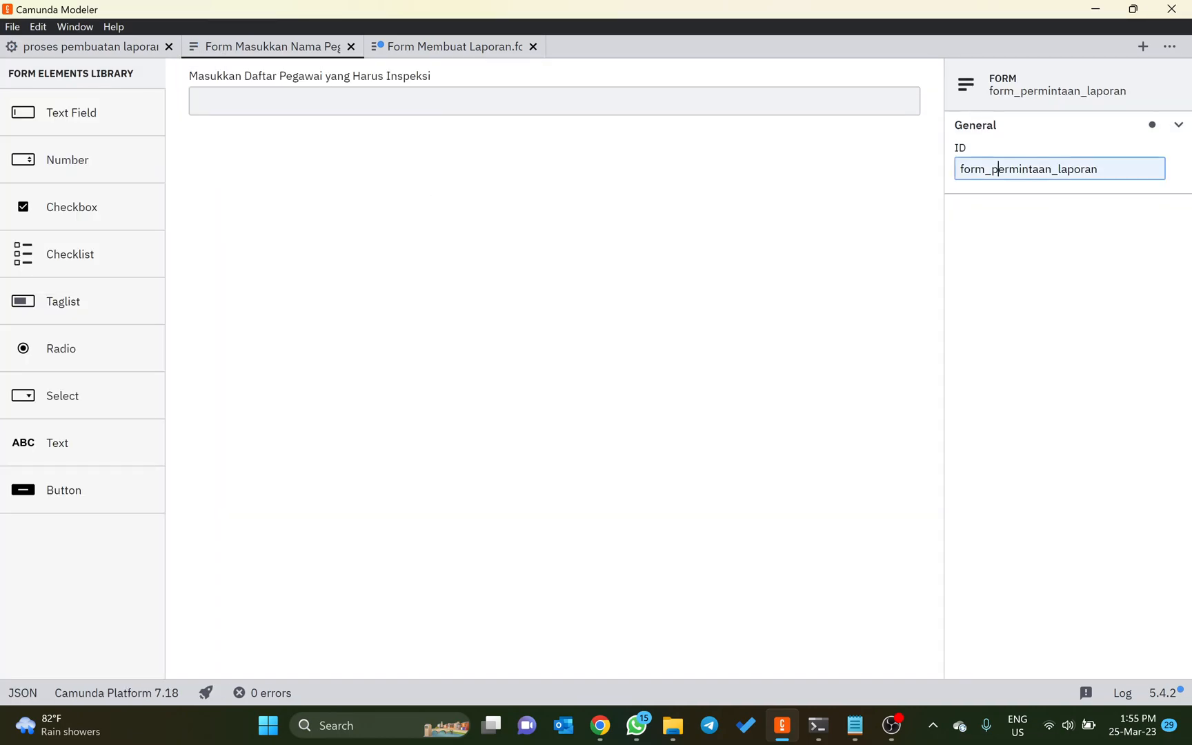
double_click(998, 169)
click(114, 45)
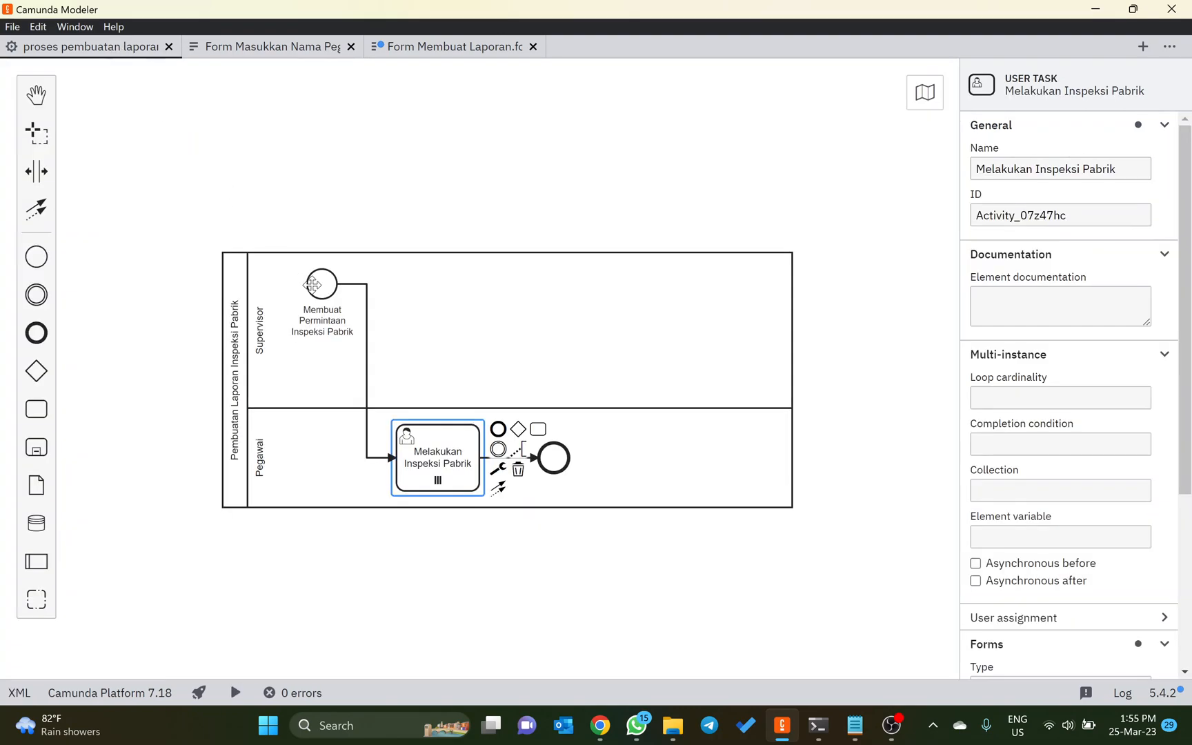
click(314, 286)
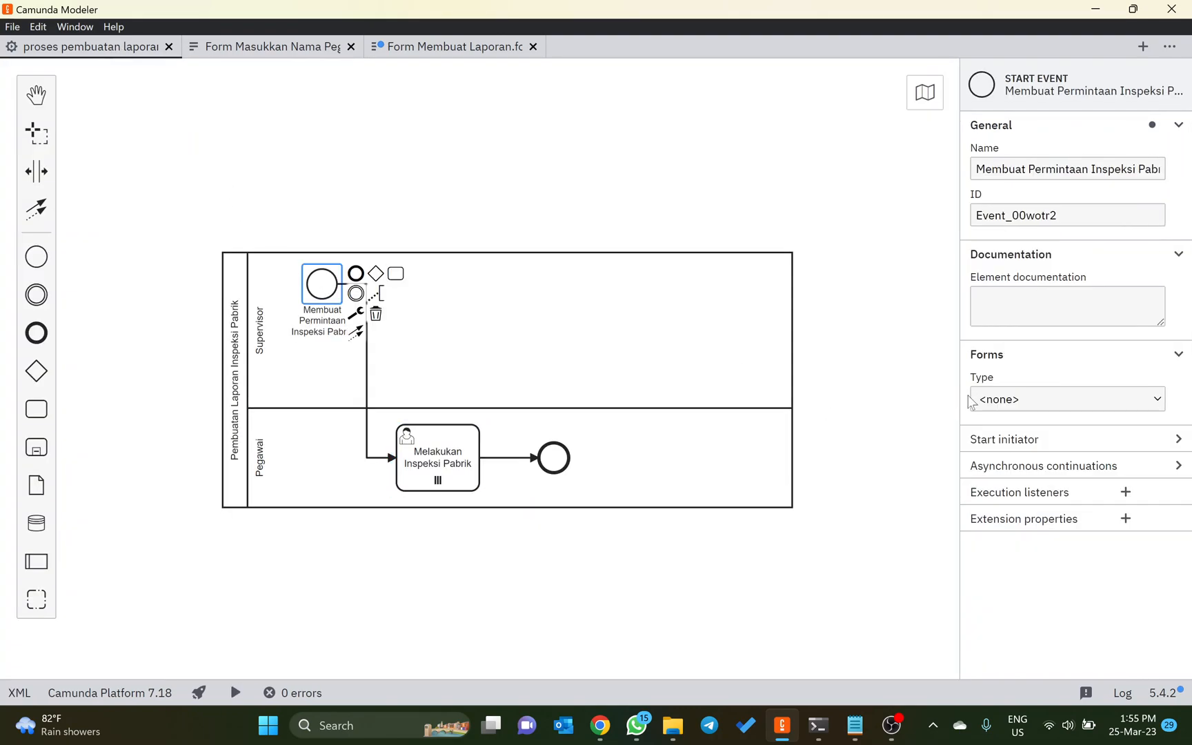
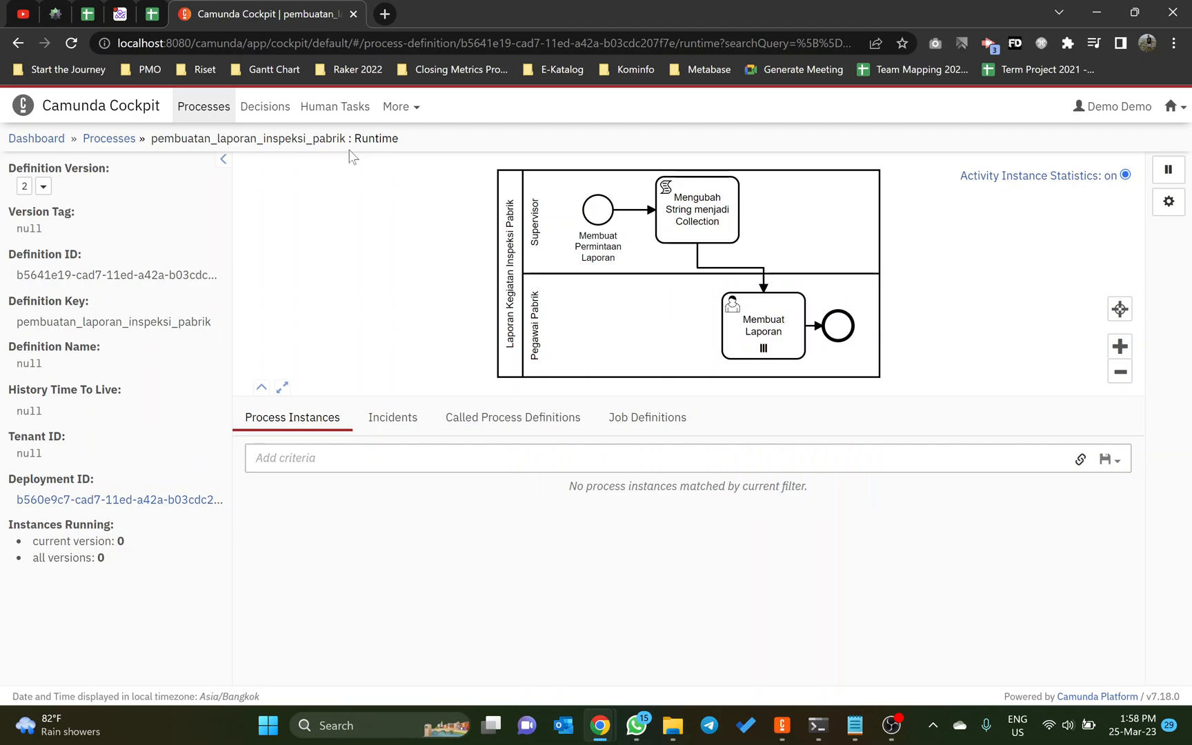
Copy the process name pembuatan_laporan_inspeksi_pabrik from Camunda Cockpit and set it as the pool's process ID in Camunda Modeler
drag(347, 139, 150, 139)
key(ctrl+c)
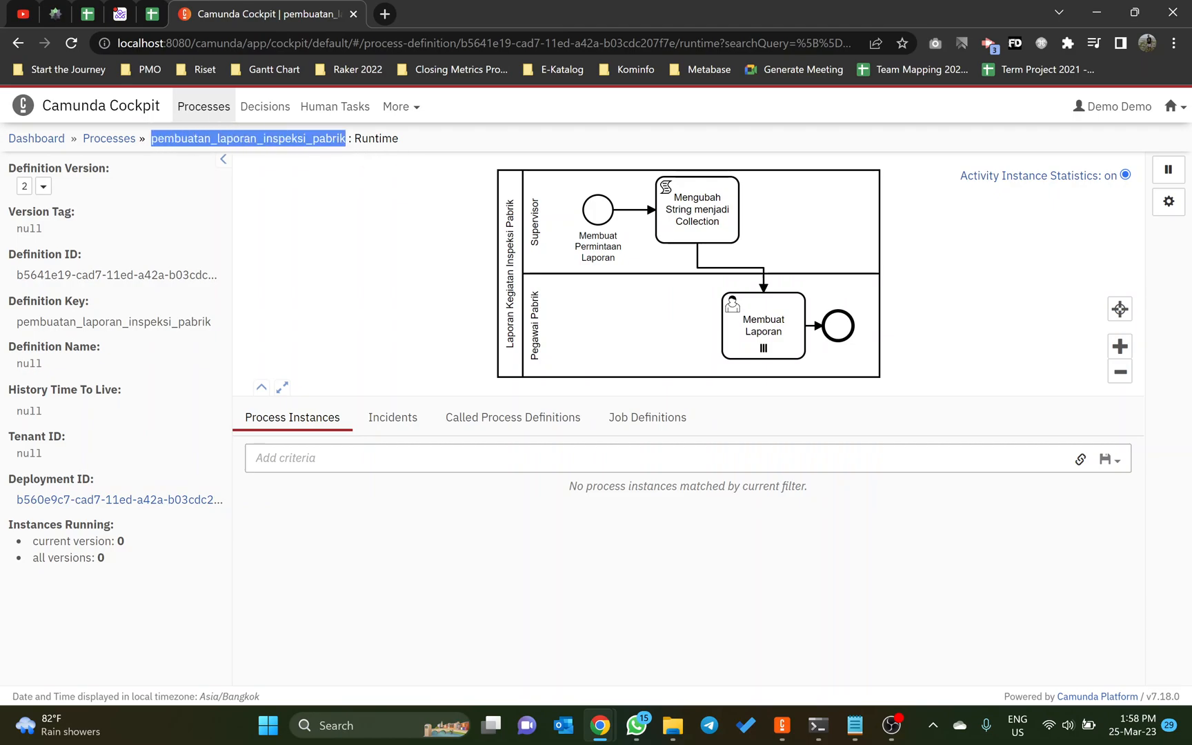
key(alt+Tab)
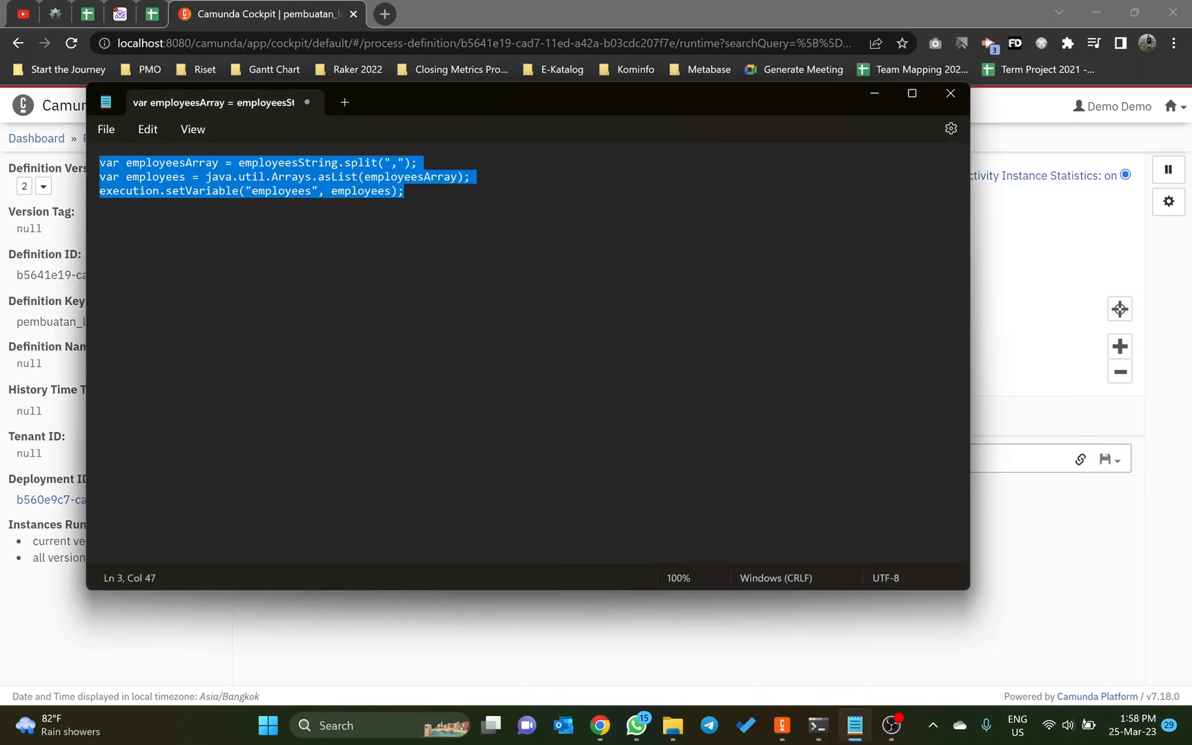
key(alt+Tab)
key(Tab)
click(229, 210)
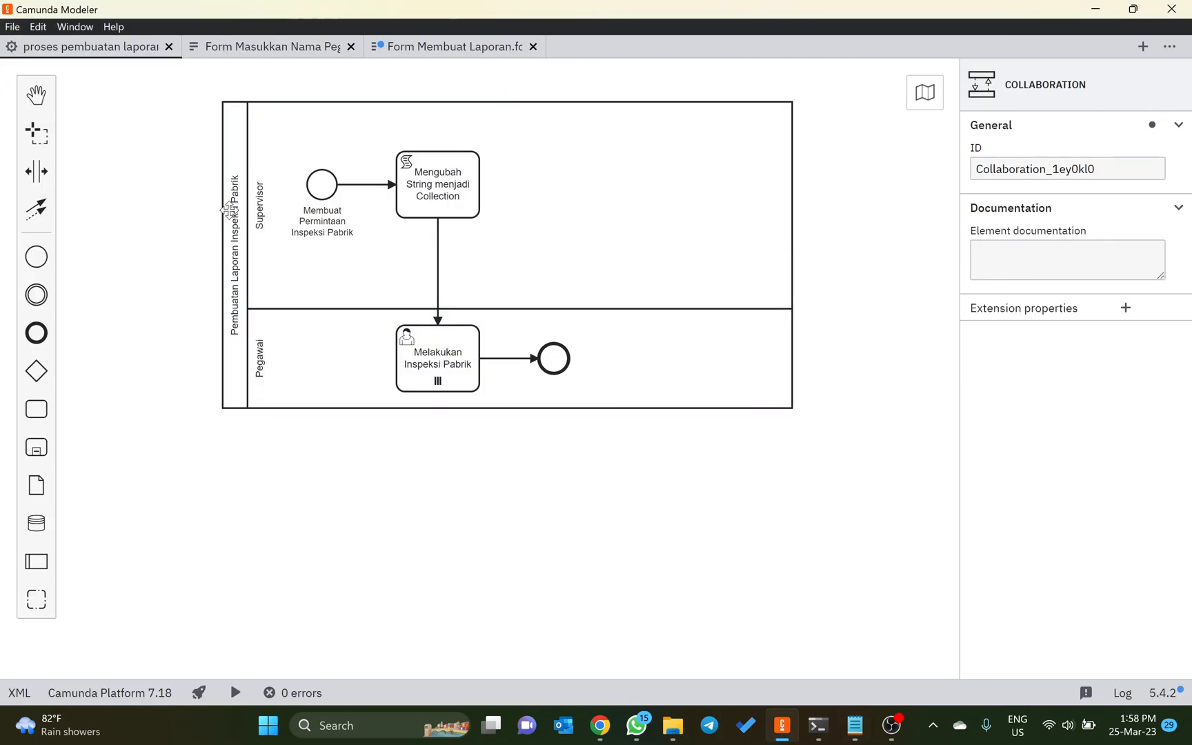
click(229, 211)
click(1069, 257)
key(ctrl+a)
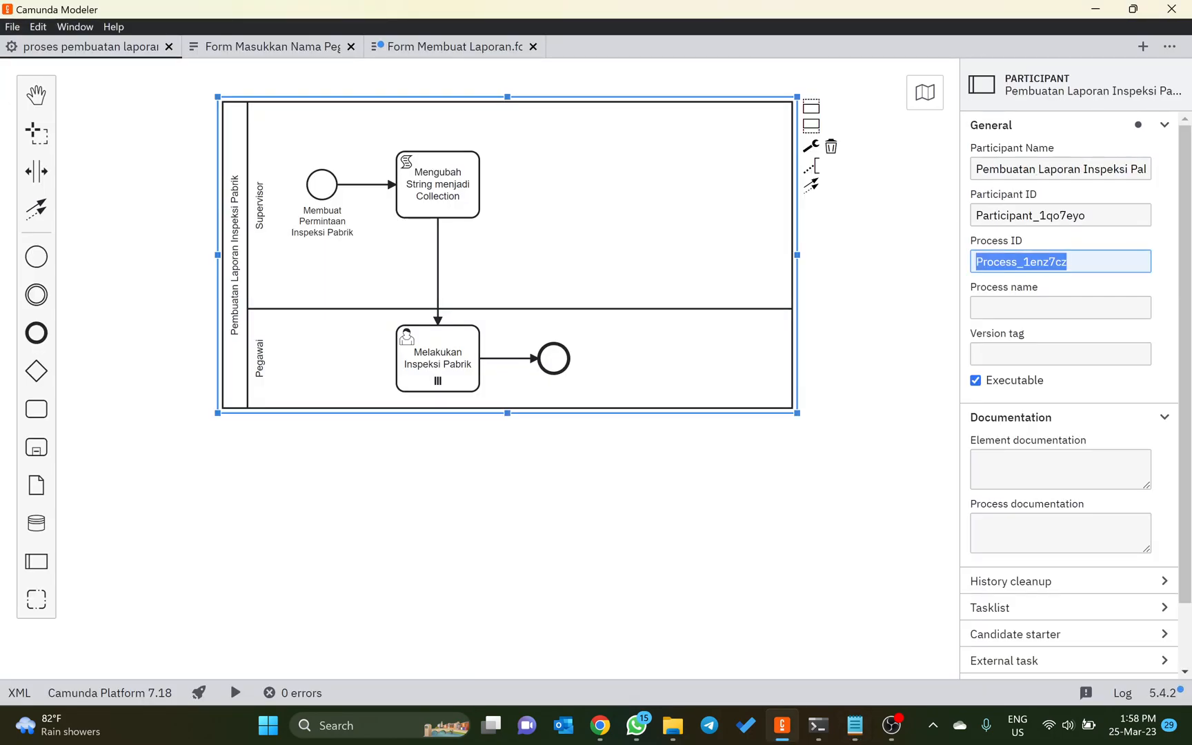
key(ctrl+v)
Narrow the Pembuatan Laporan Inspeksi Pabrik pool so it ends just past the end event, and save the diagram
click(777, 328)
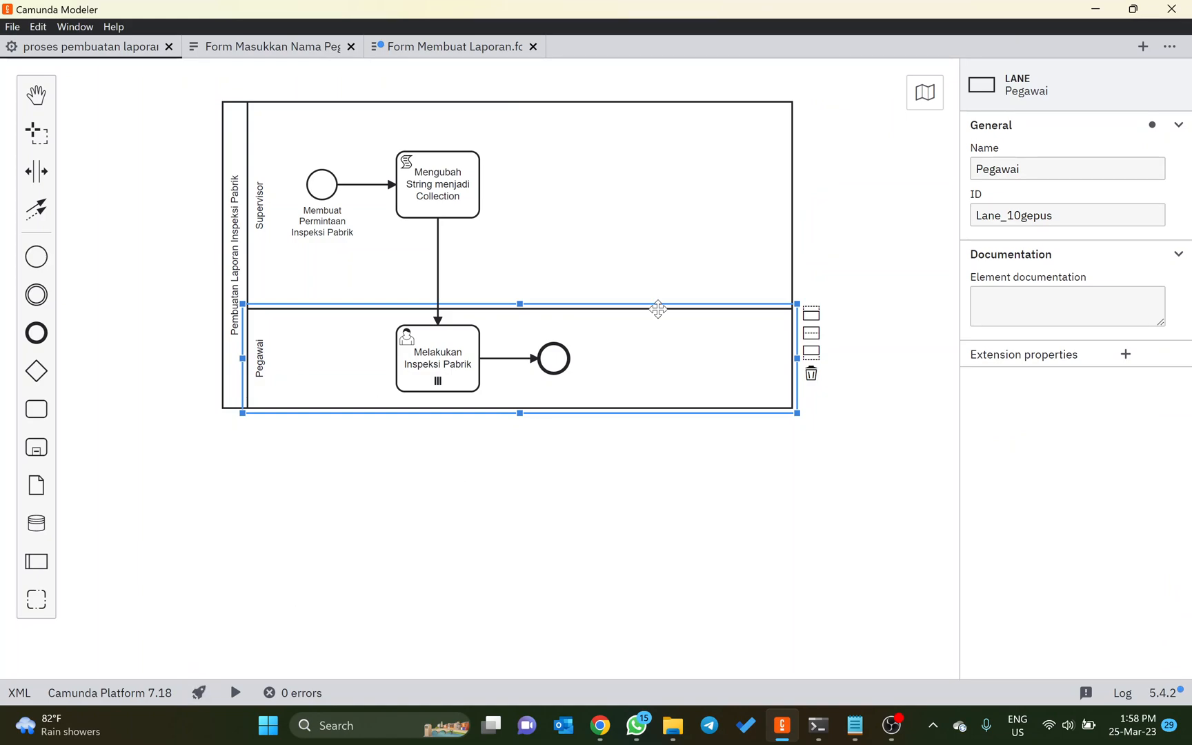
click(728, 286)
click(792, 229)
drag(797, 209, 606, 209)
click(252, 597)
key(ctrl+s)
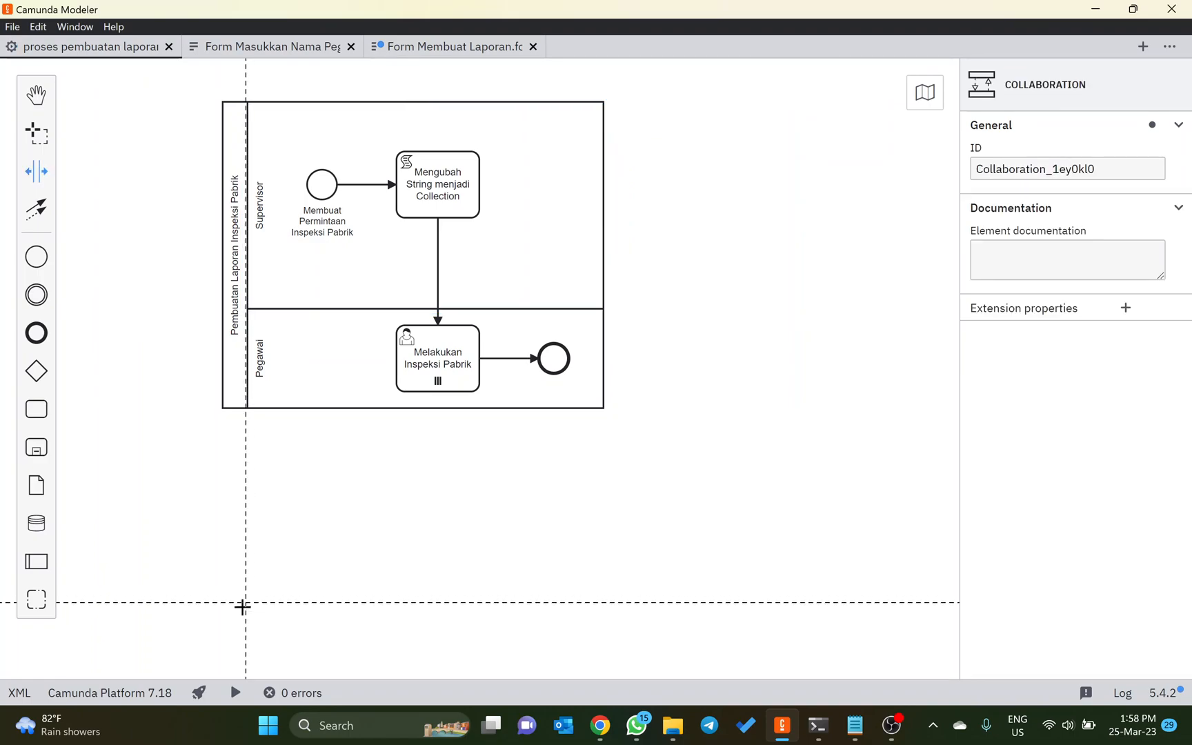
key(Escape)
Deploy the factory inspection report process diagram to the Camunda engine
scroll(290, 476, up, 10)
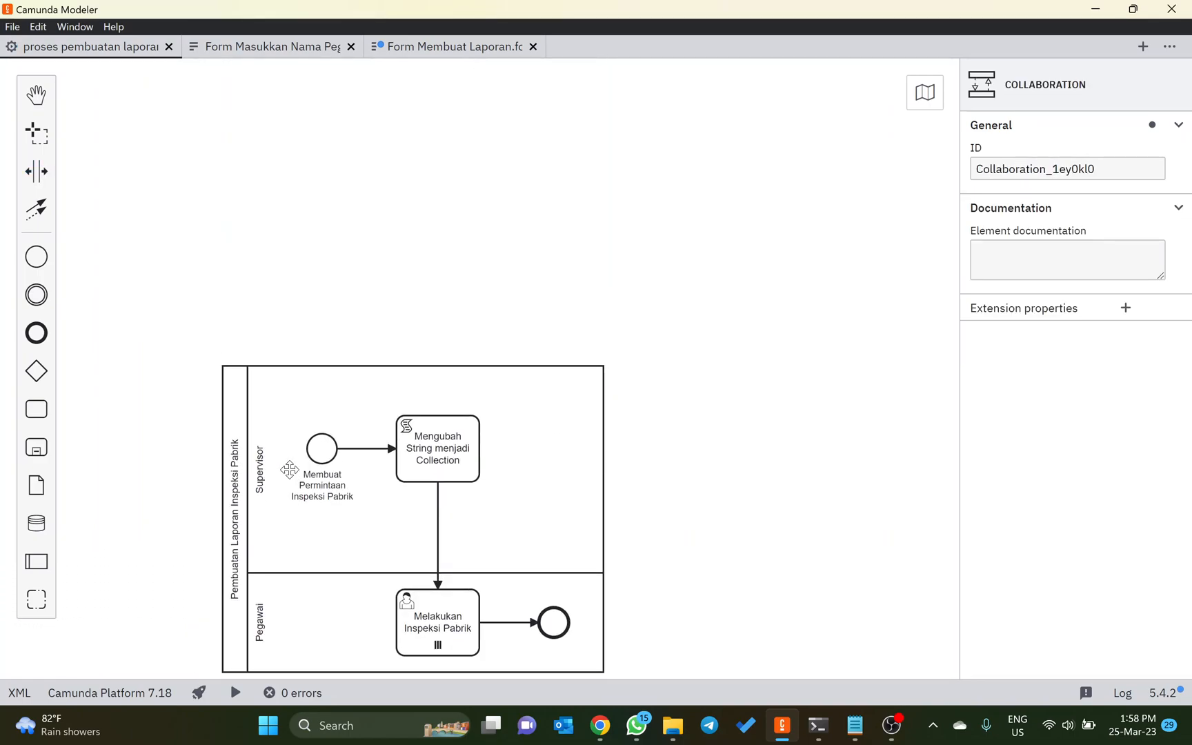
scroll(290, 469, down, 2)
click(201, 693)
click(304, 653)
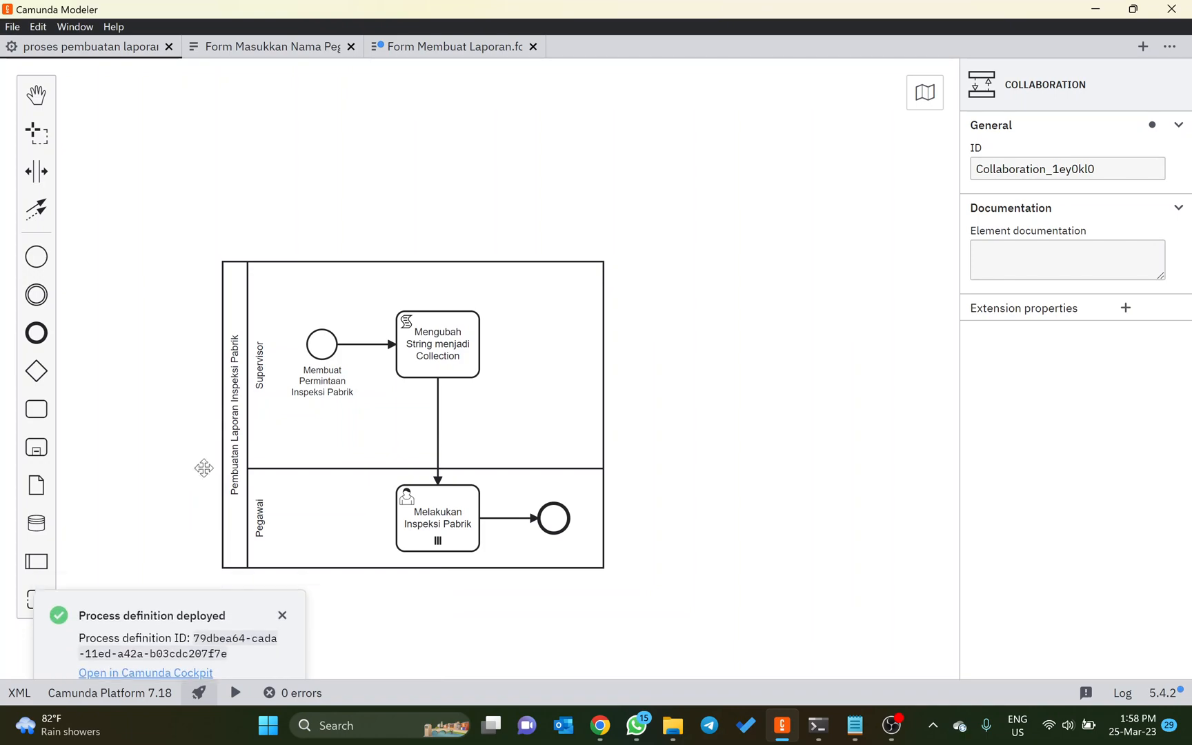
Deploy Form Masukkan Nama Pegawai and Form Membuat Laporan to the Camunda engine
click(229, 56)
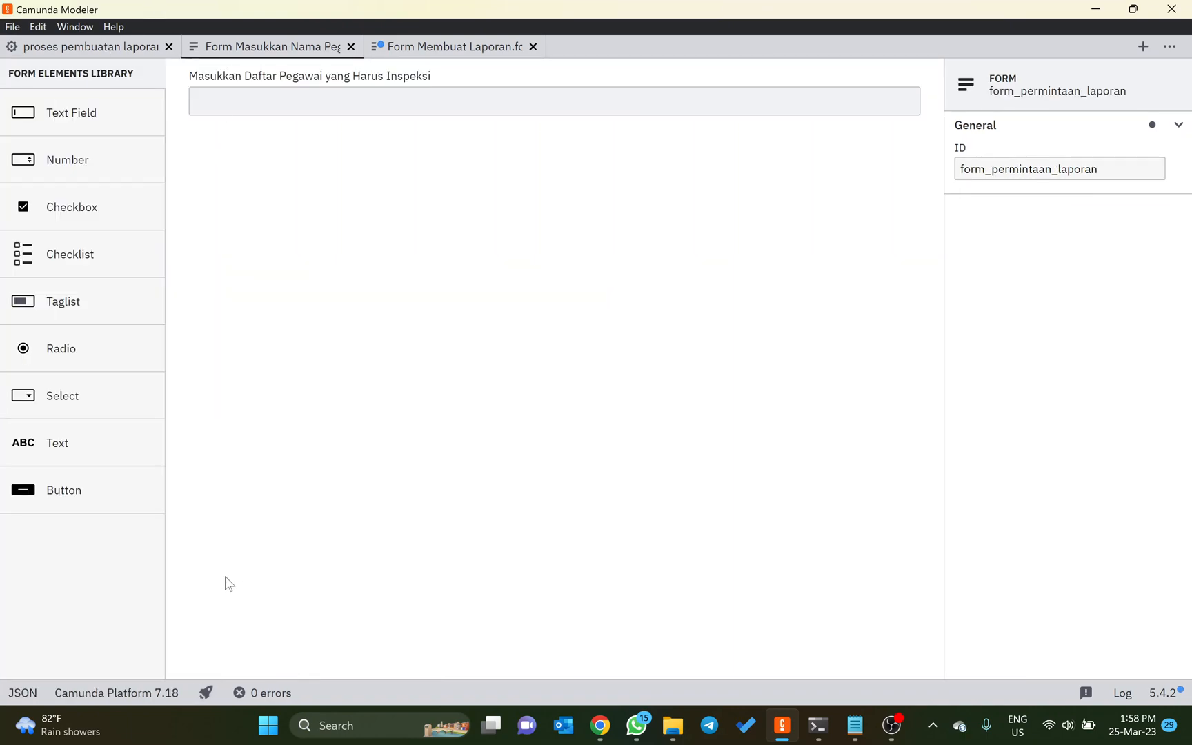
click(204, 692)
click(259, 661)
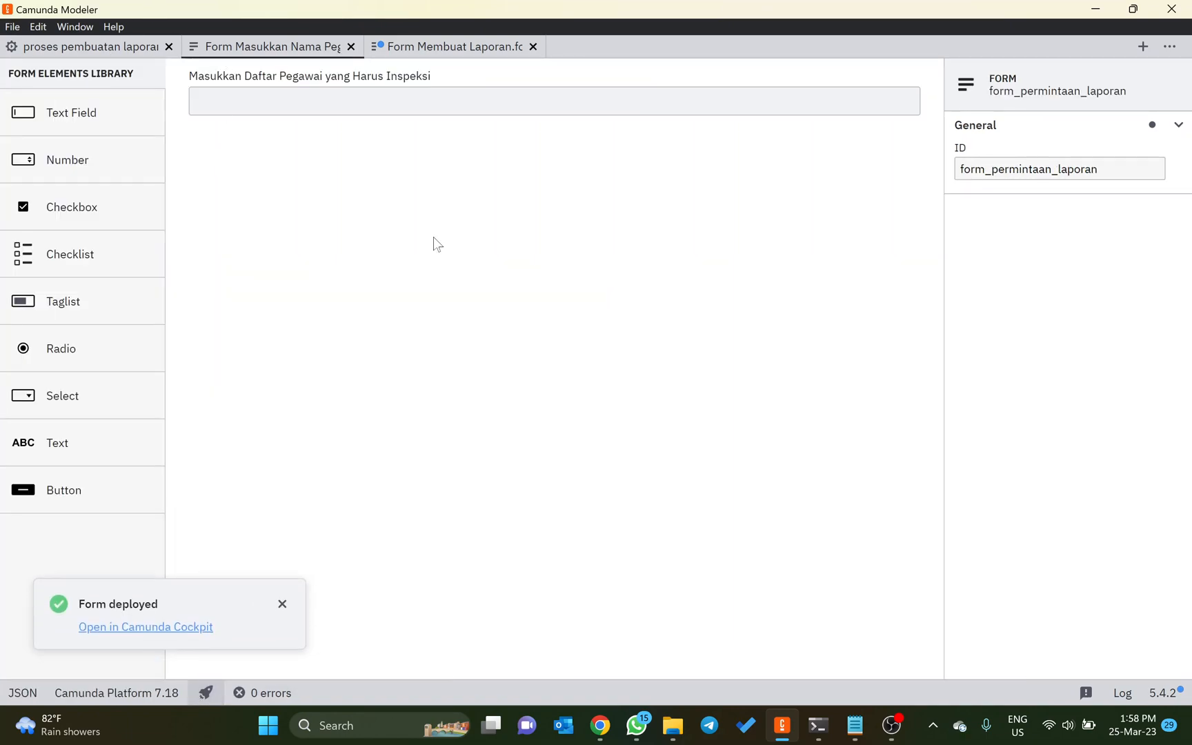
click(457, 49)
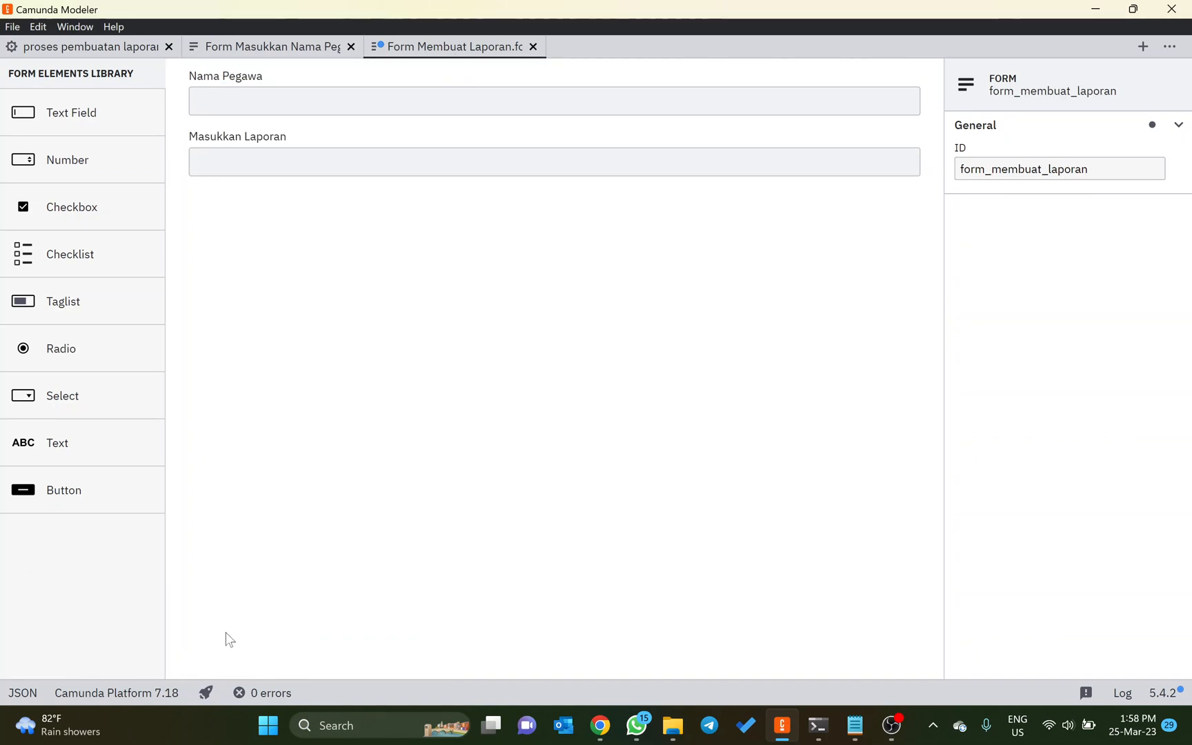
click(204, 692)
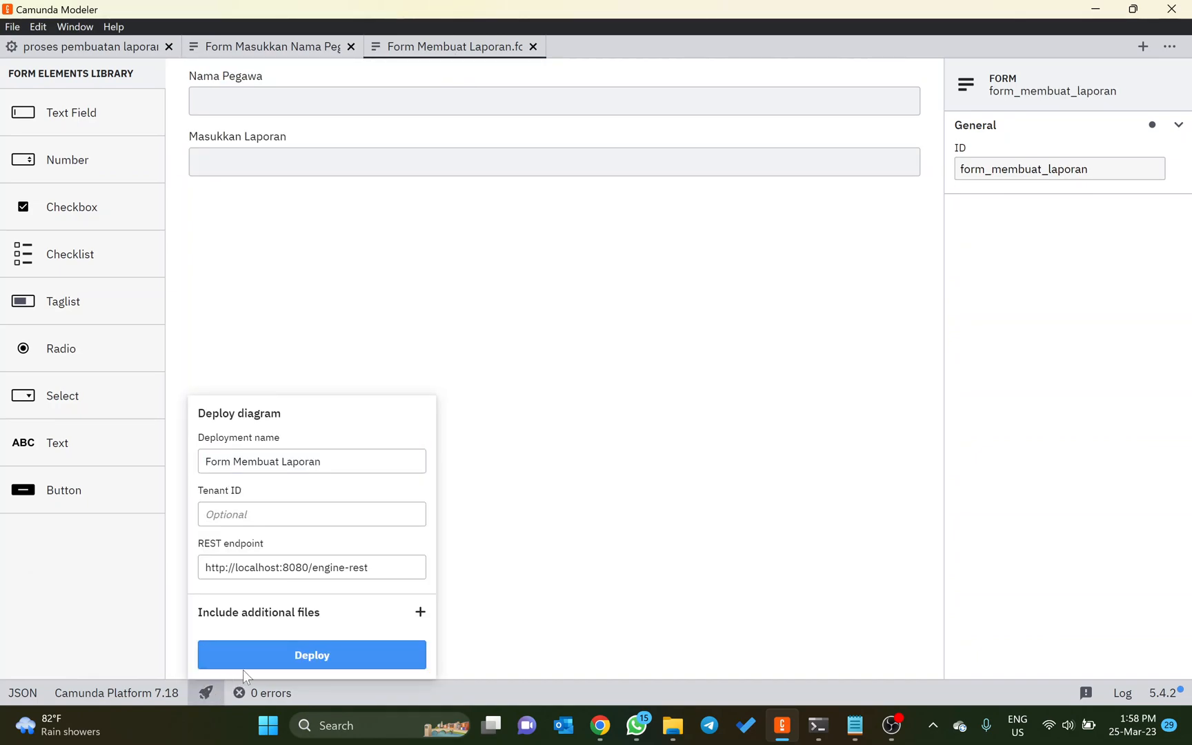
click(248, 664)
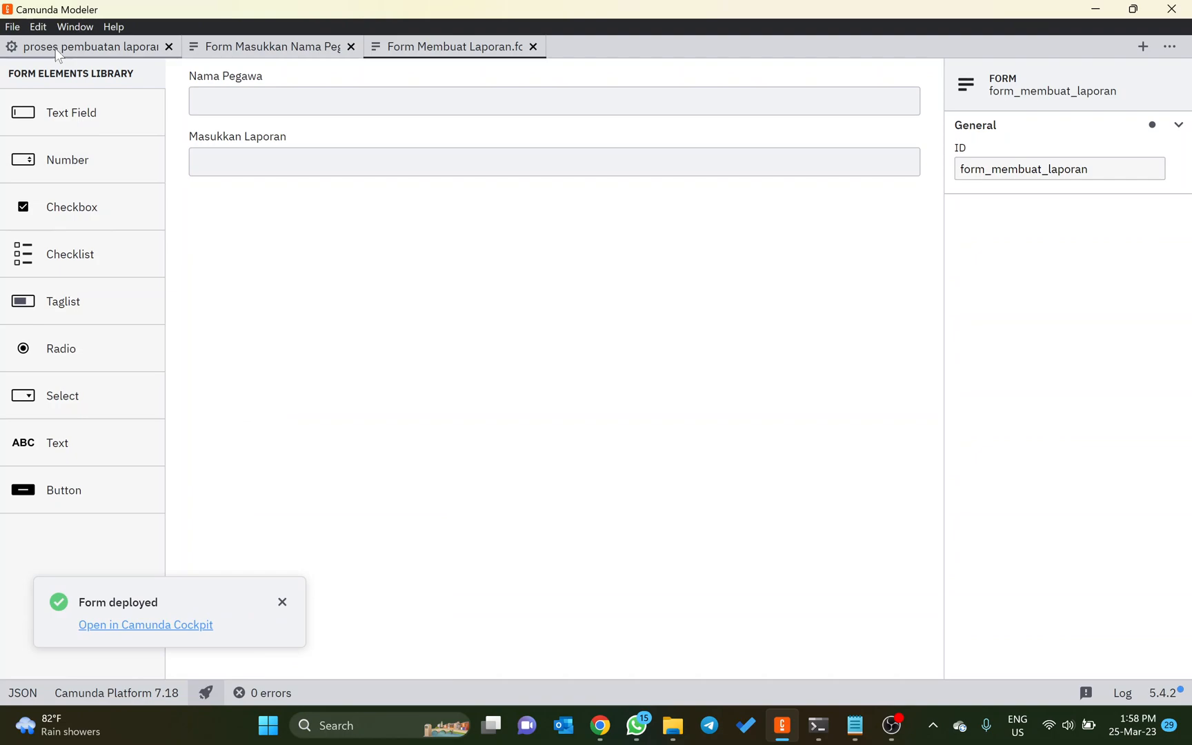
Check the script task and inspection task, then copy the key "employees" from the Nama Pegawa field in Form Membuat Laporan
click(59, 50)
click(440, 338)
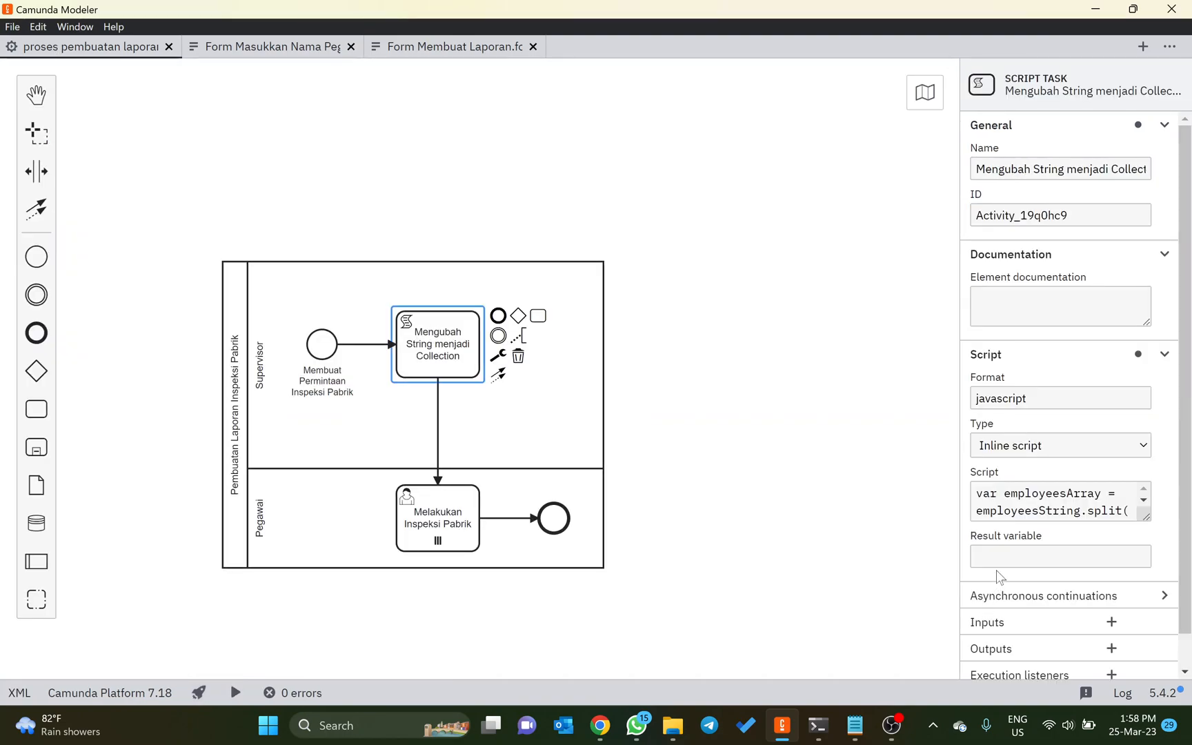
click(1059, 556)
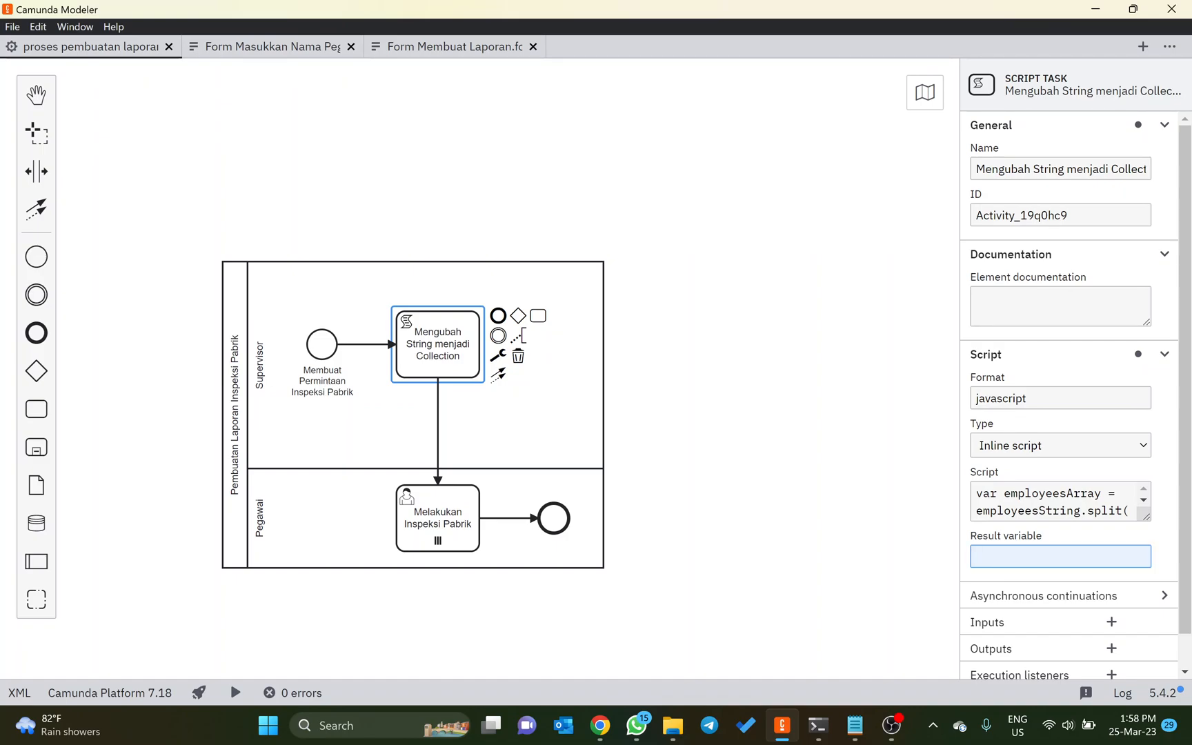
click(458, 503)
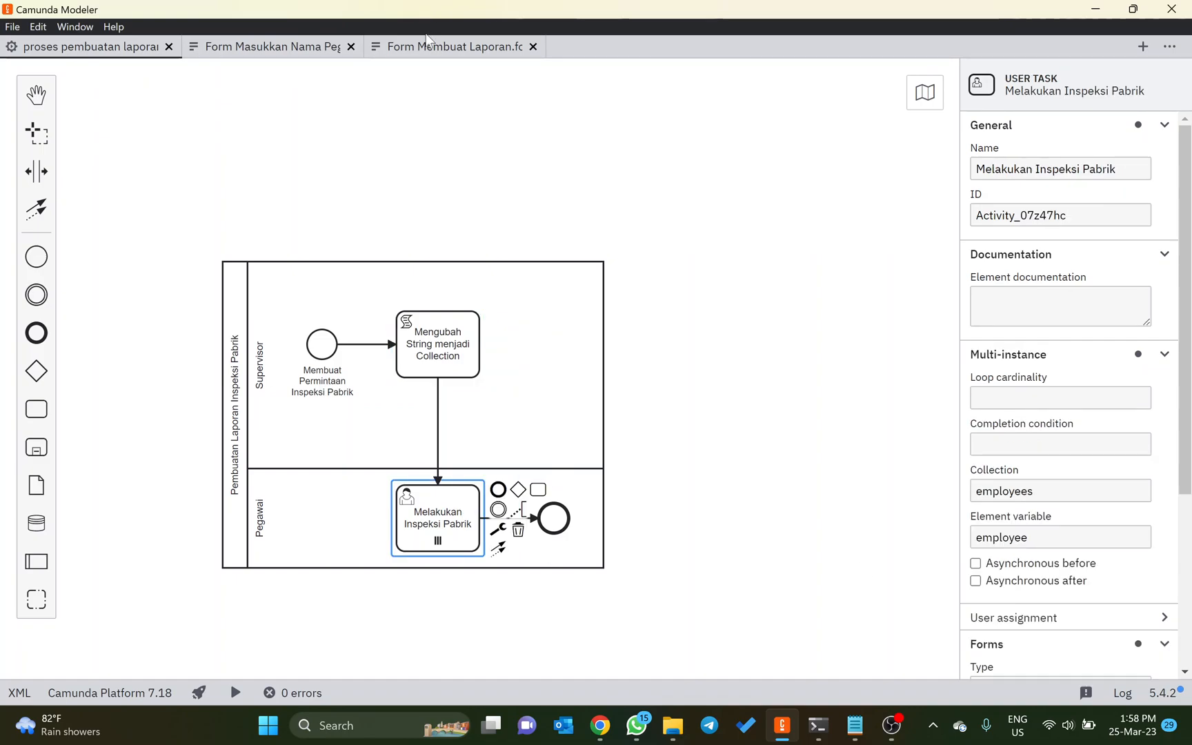
click(426, 40)
click(399, 79)
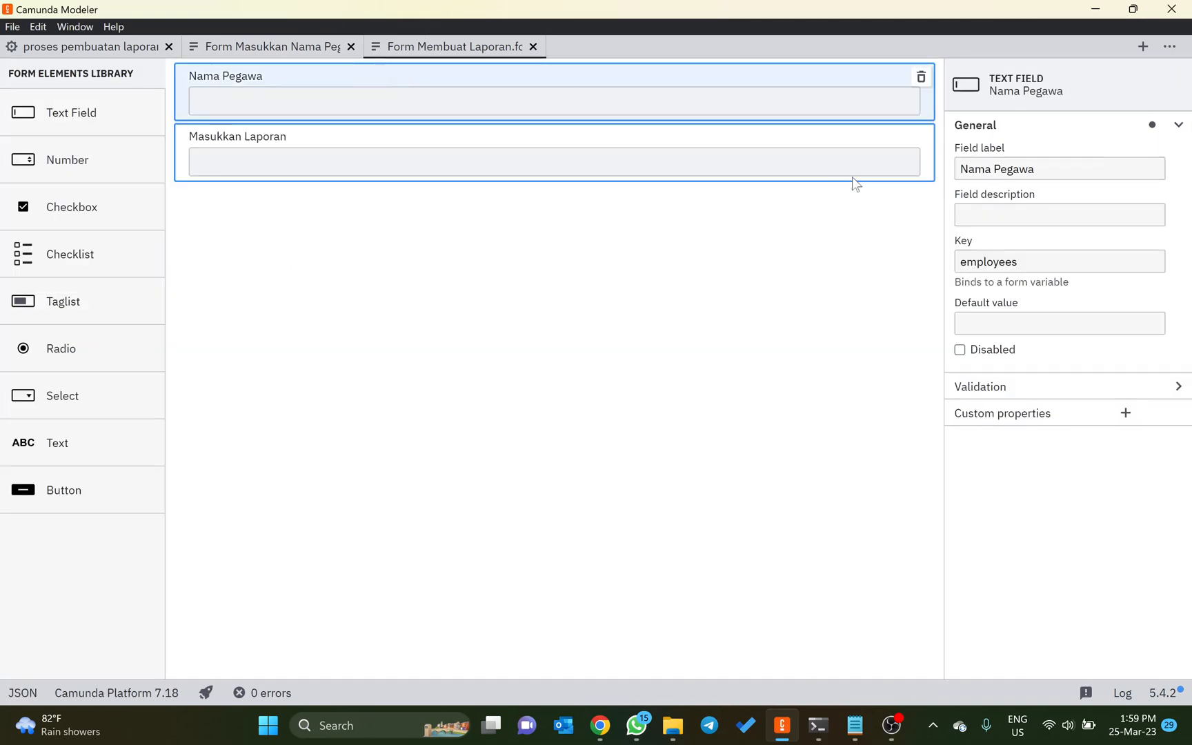
click(1013, 262)
double_click(988, 261)
key(ctrl+c)
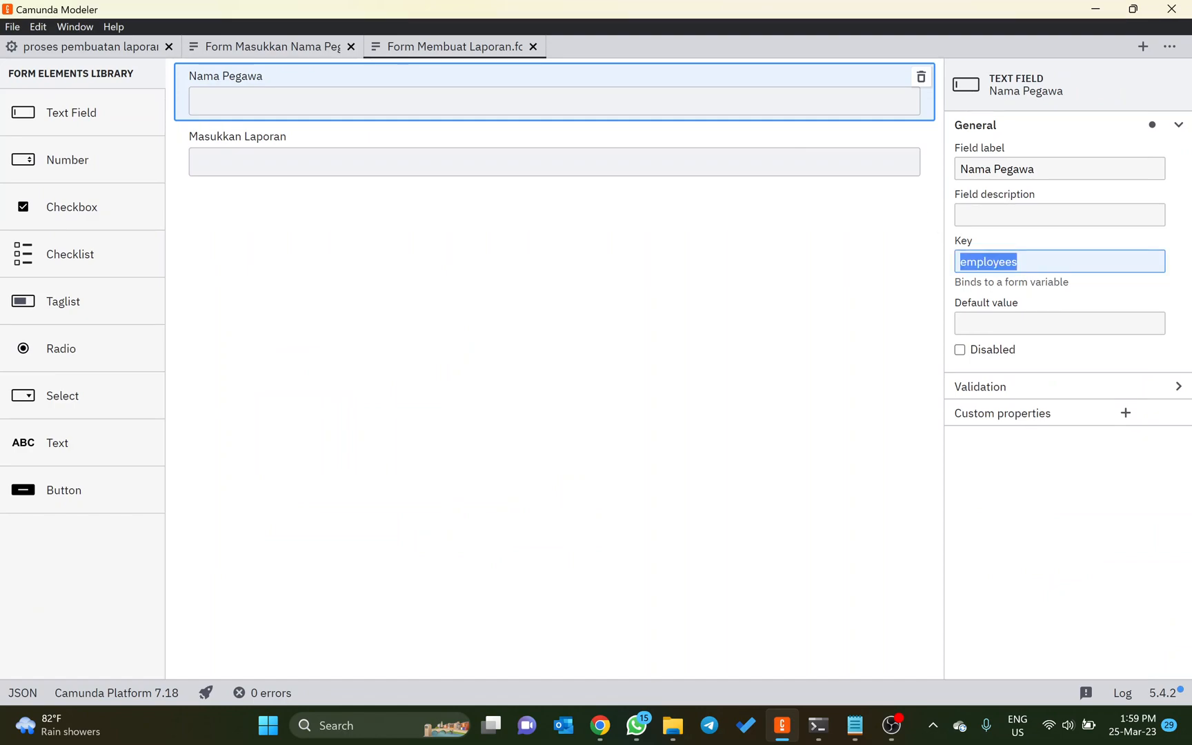
Set the script task's result variable to "employees" and redeploy the process diagram
click(126, 42)
click(434, 369)
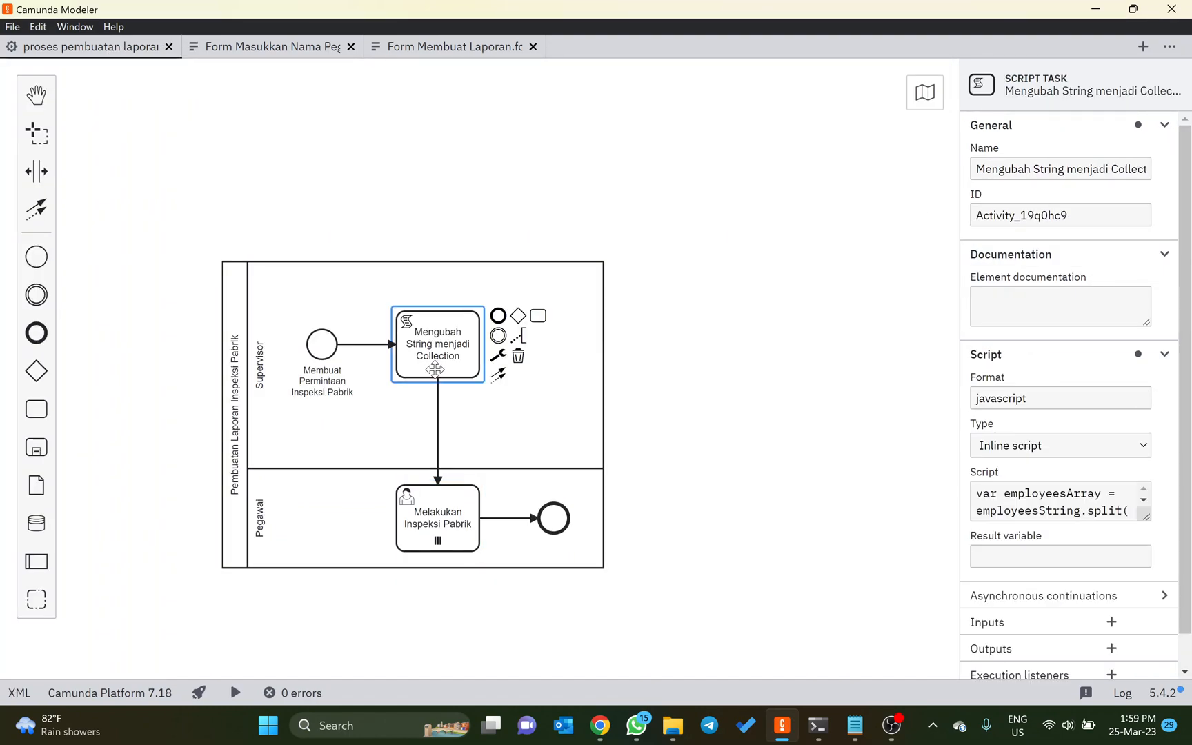
click(1041, 555)
key(ctrl+v)
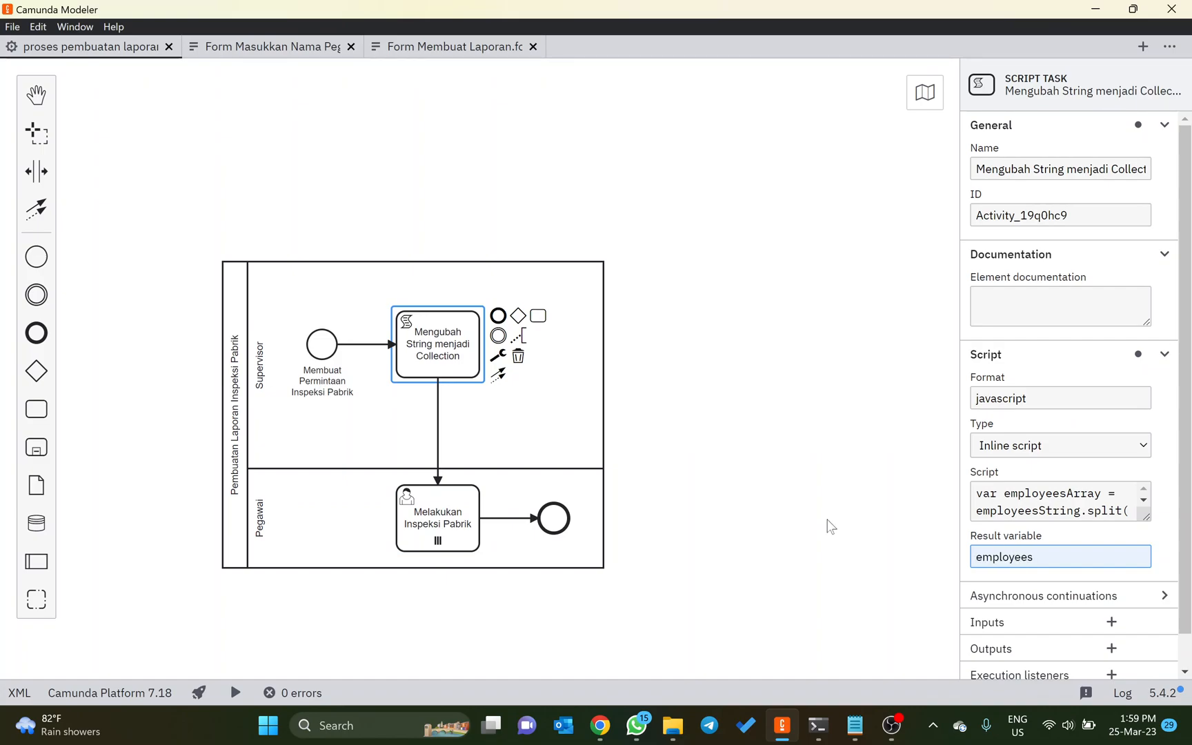
click(714, 559)
click(199, 692)
click(290, 655)
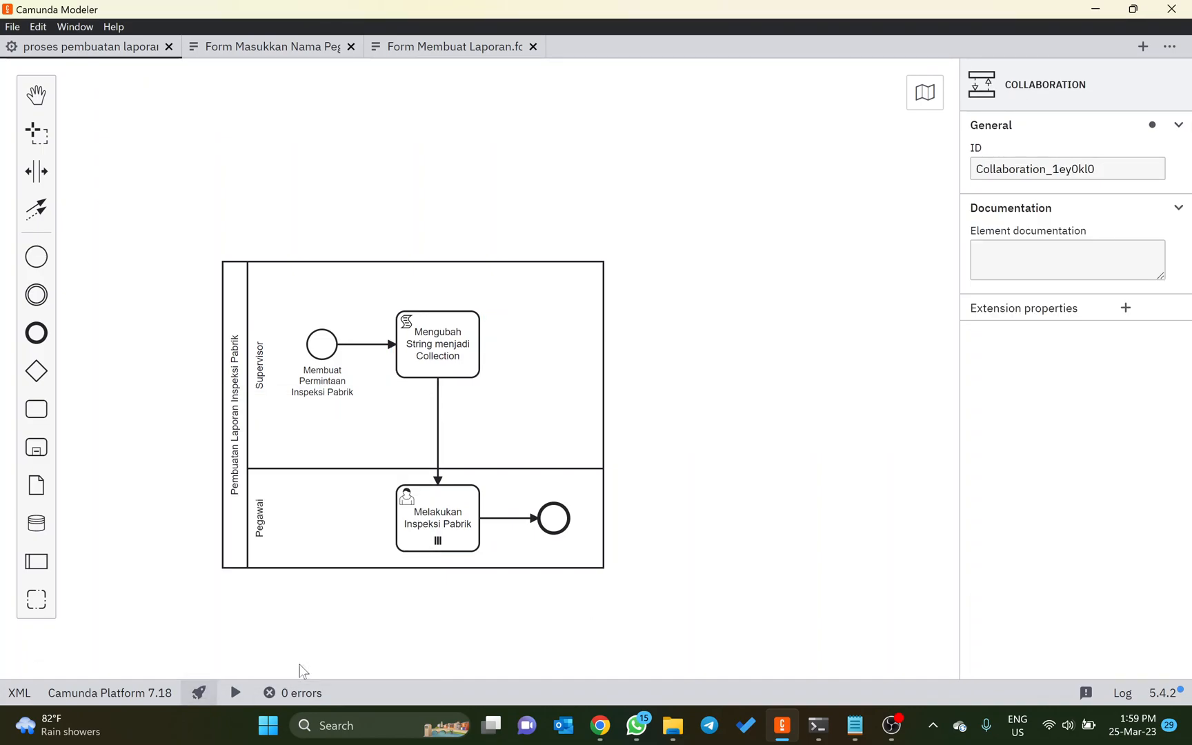
Switch to Camunda Cockpit in the browser, refresh the process definition page and check its definition versions
key(alt+Tab)
key(alt+Tab)
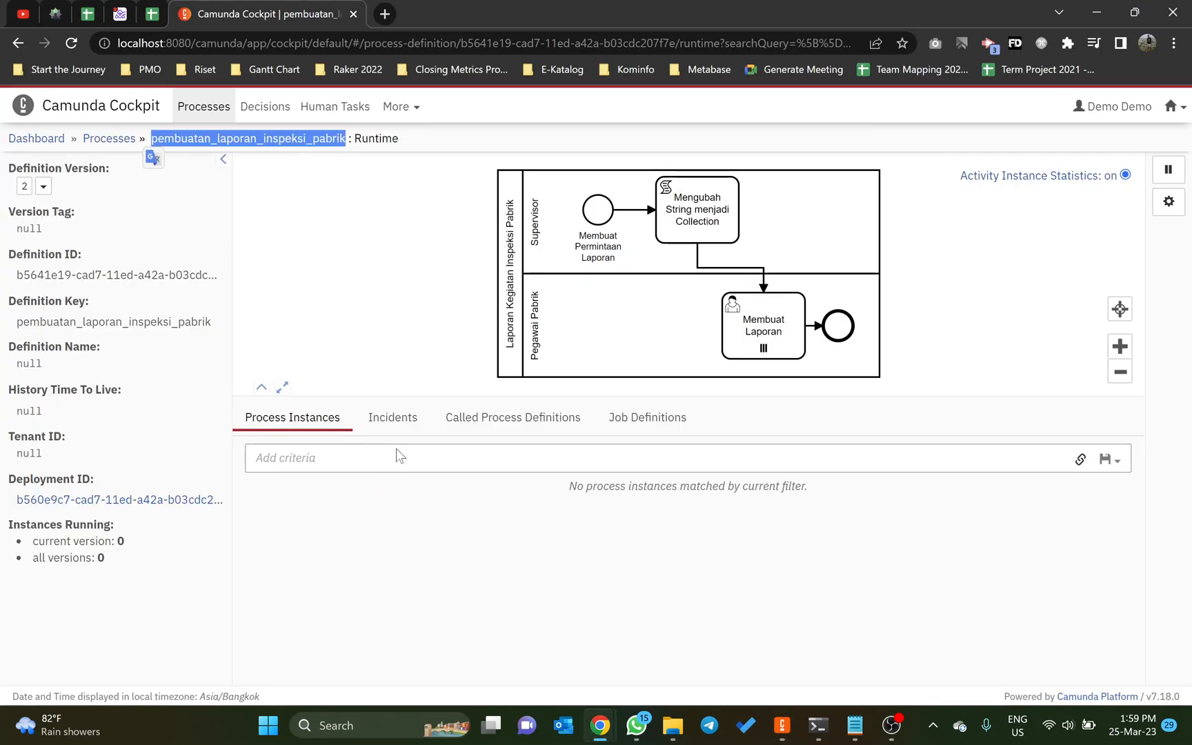
key(F5)
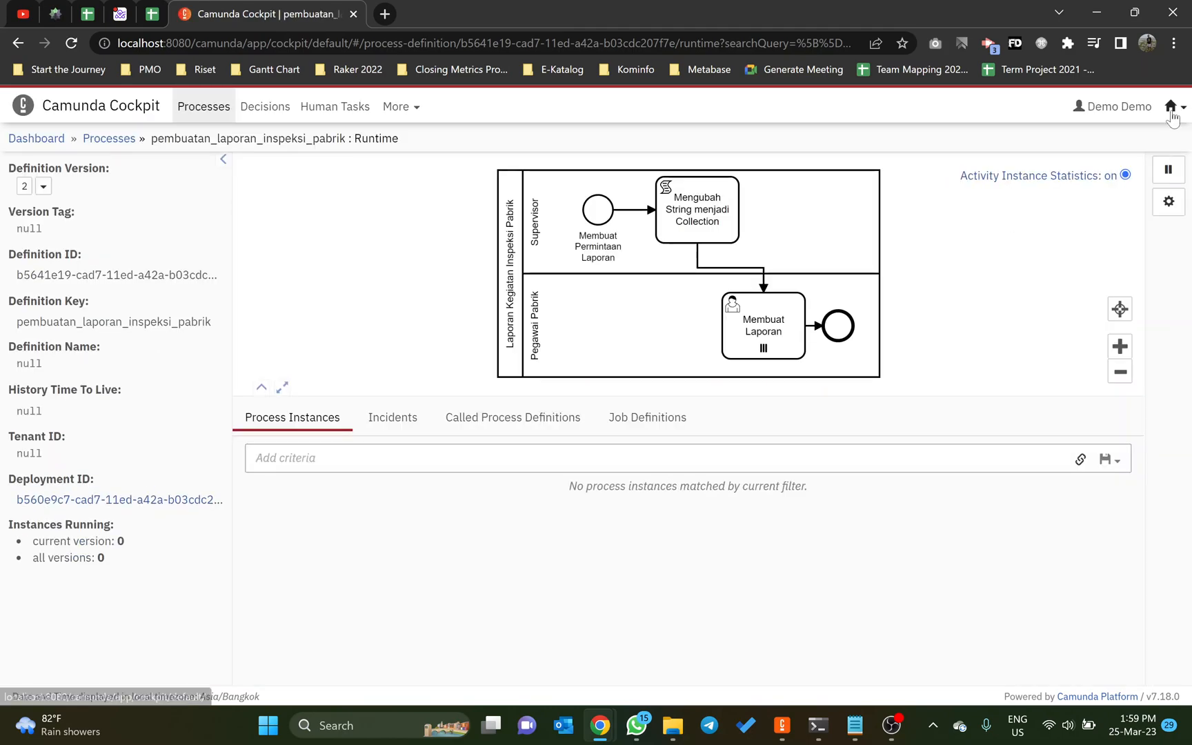
click(1177, 109)
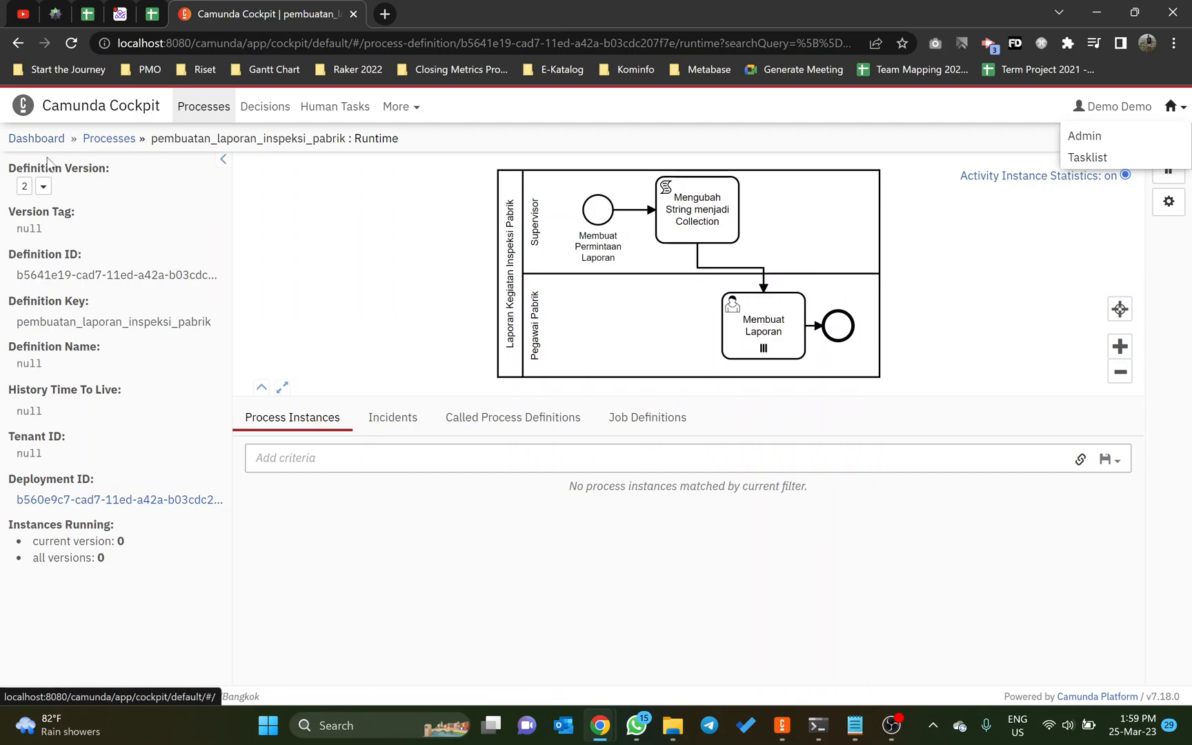
click(42, 186)
Go to Camunda Tasklist and open the start form of the pembuatan_laporan_inspeksi_pabrik process
click(1182, 109)
click(1090, 157)
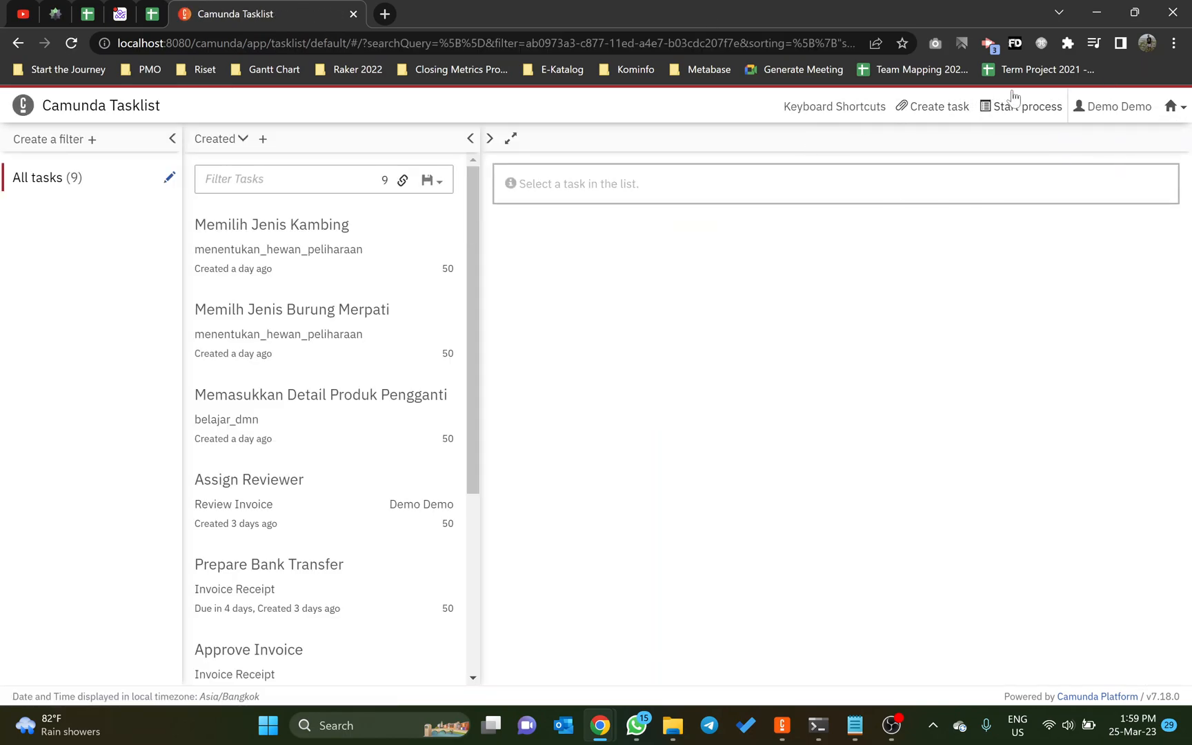
click(1048, 108)
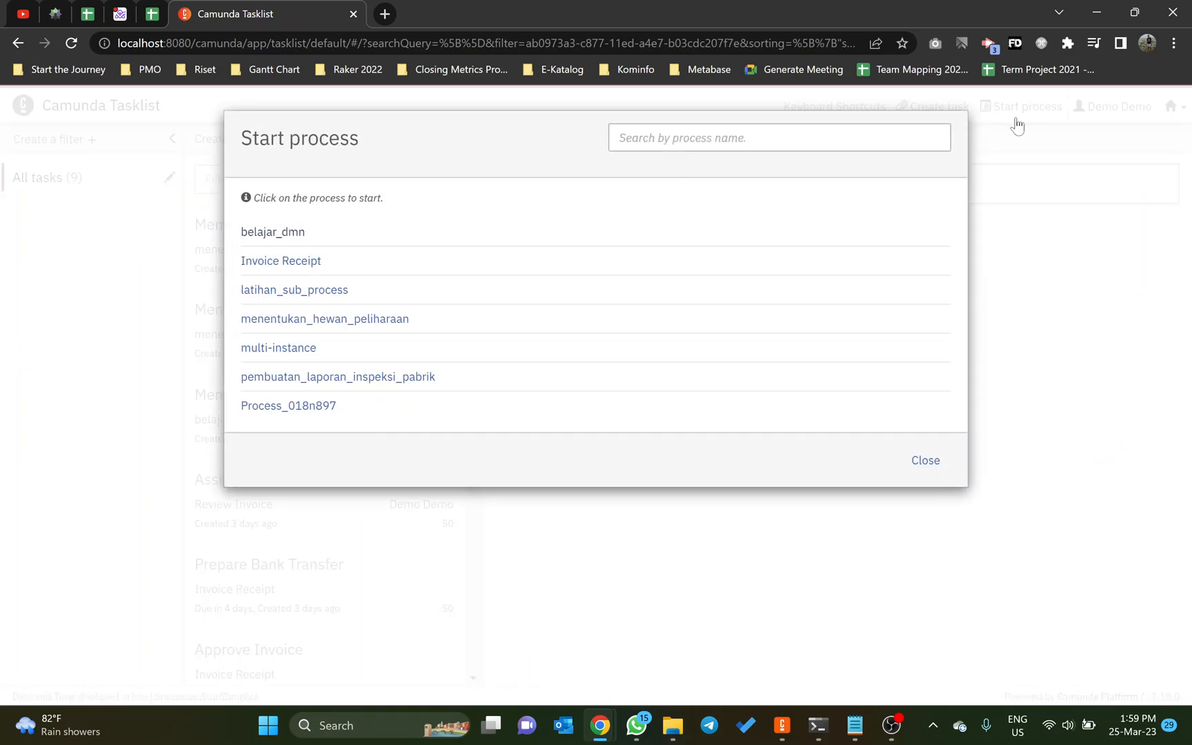
click(425, 377)
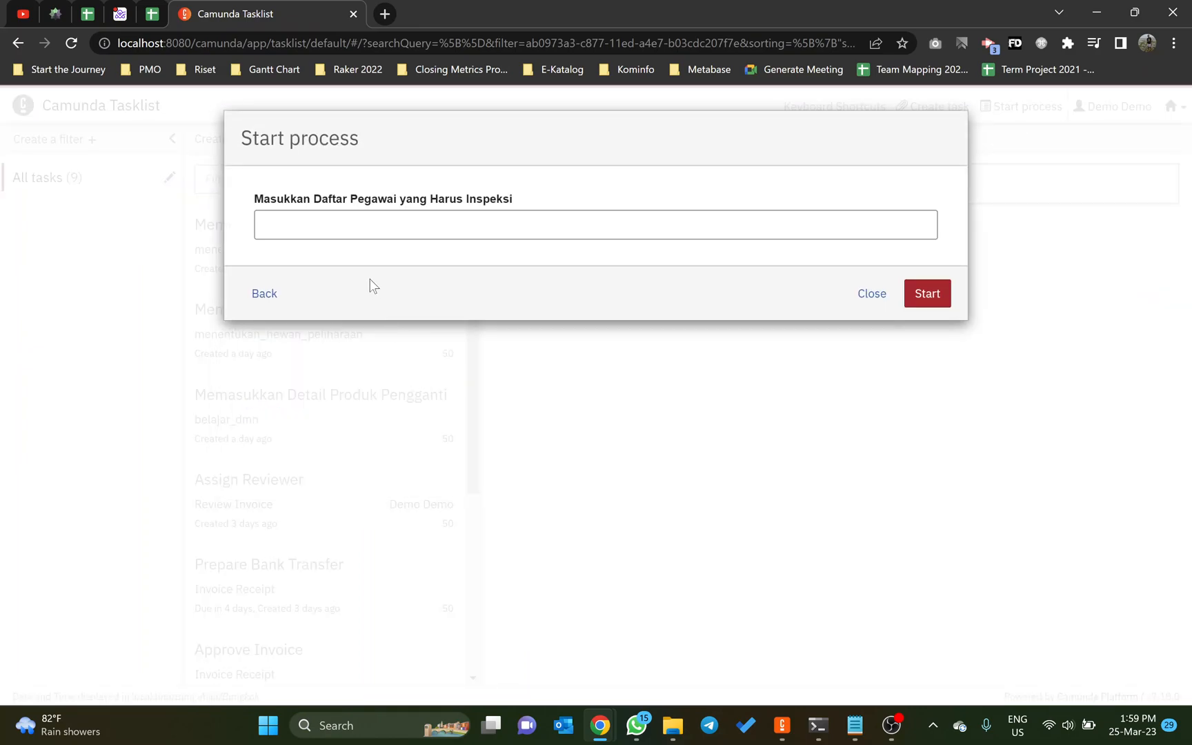
Check the separator in the Notepad script, then start the process in Tasklist with a comma-separated list of two employee names
key(alt+Tab)
key(alt+Tab)
key(alt+Tab)
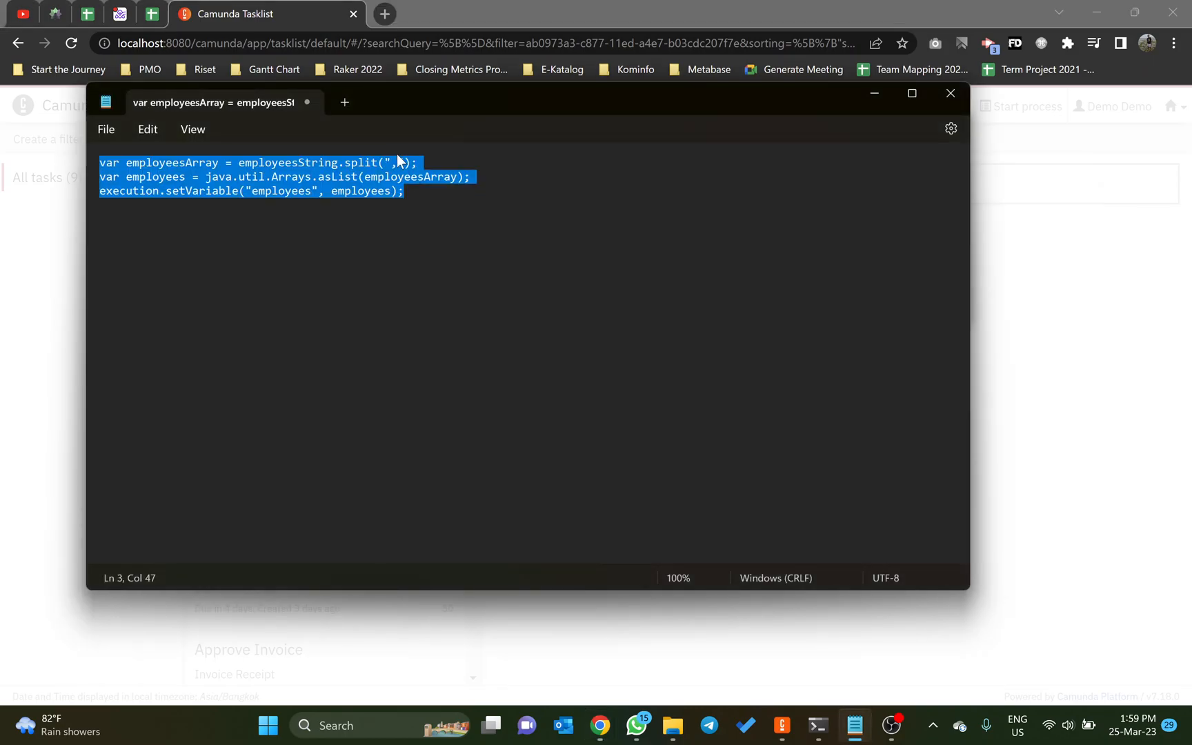
click(397, 162)
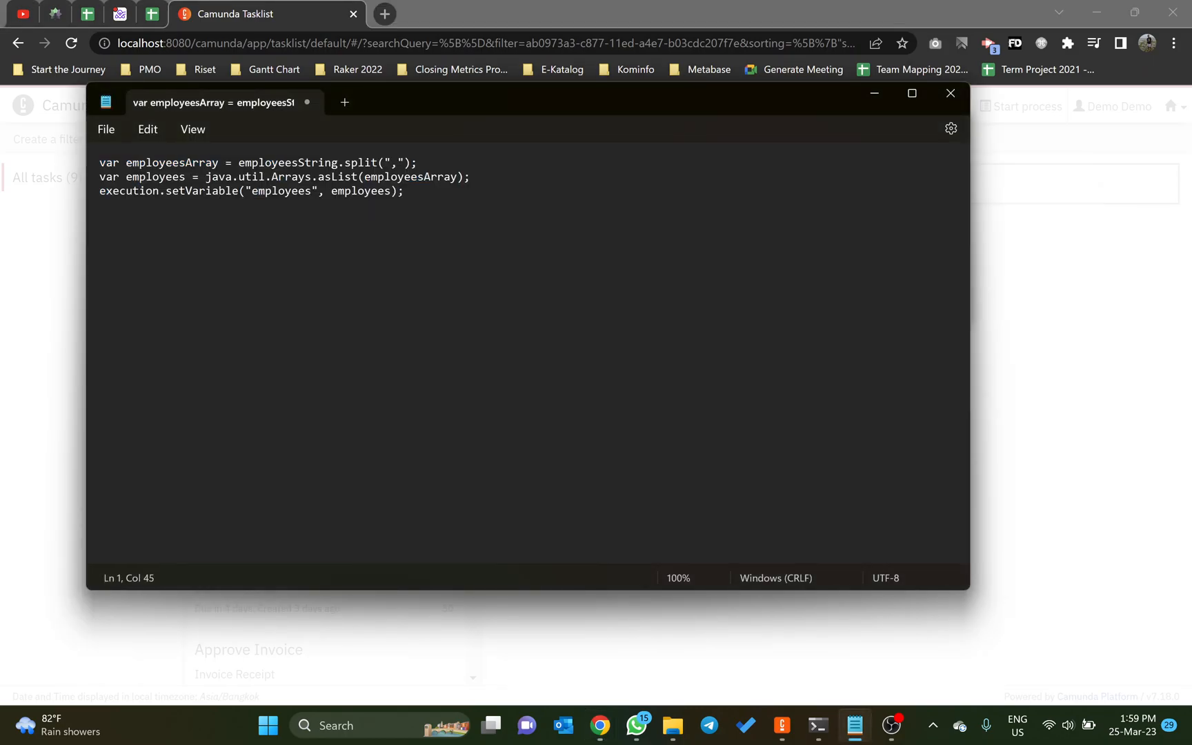
key(alt+Tab)
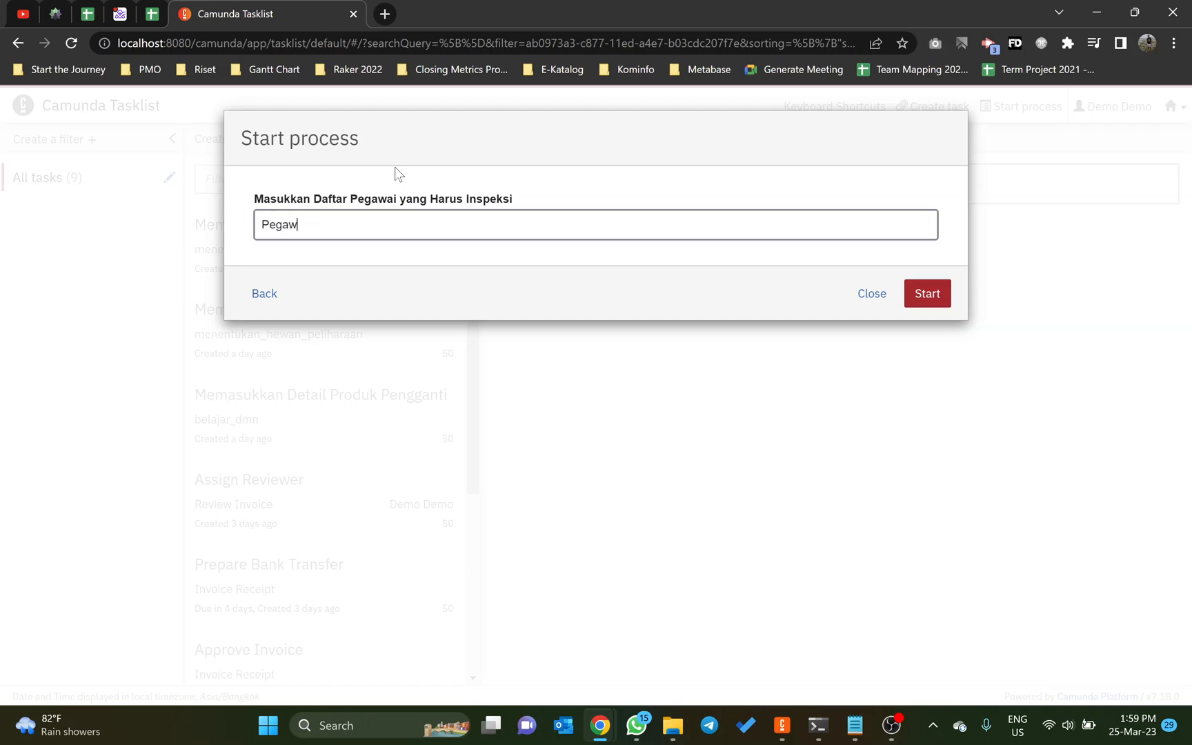
key(ctrl+a)
text(Bud)
click(917, 298)
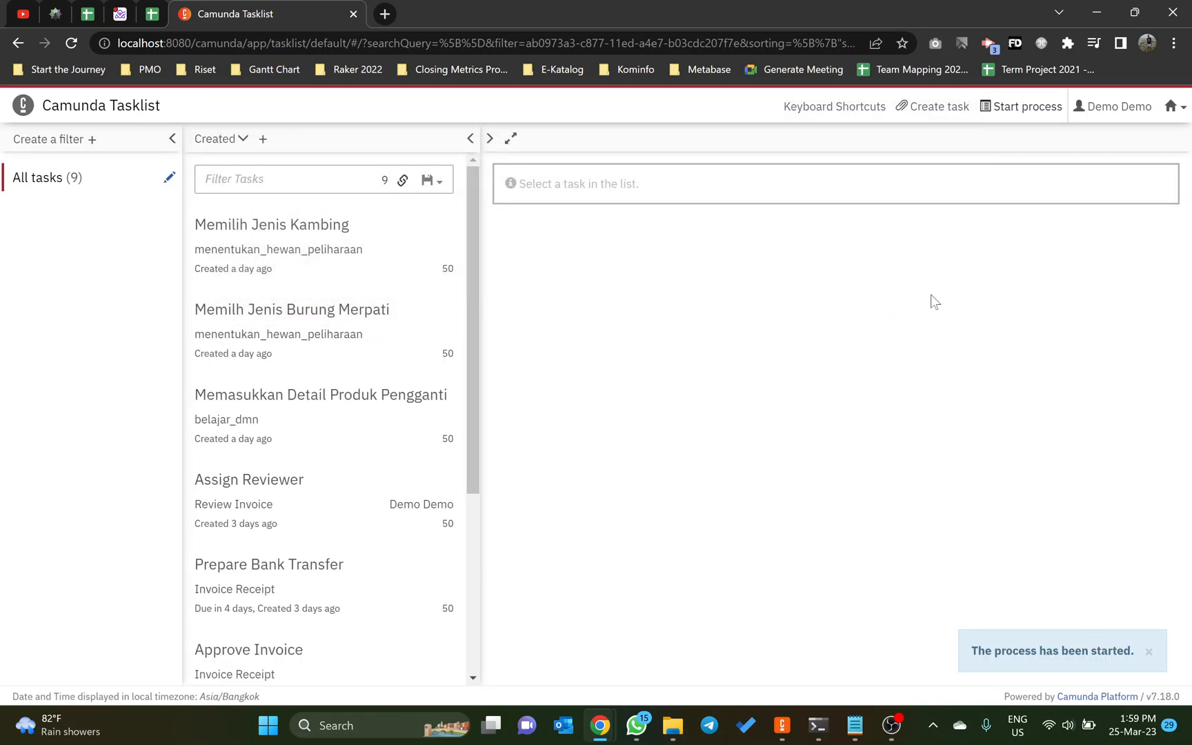
Refresh Tasklist and inspect the Nama Pegawa value in both new Melakukan Inspeksi Pabrik tasks
key(F5)
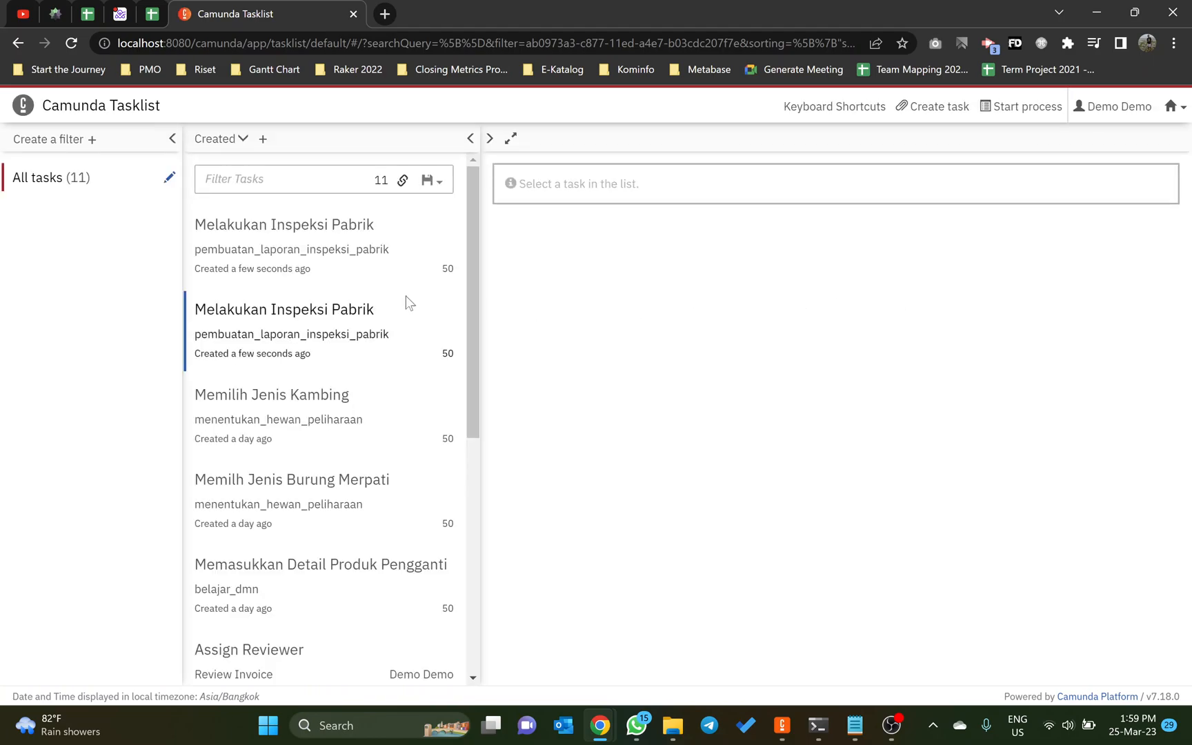
click(326, 238)
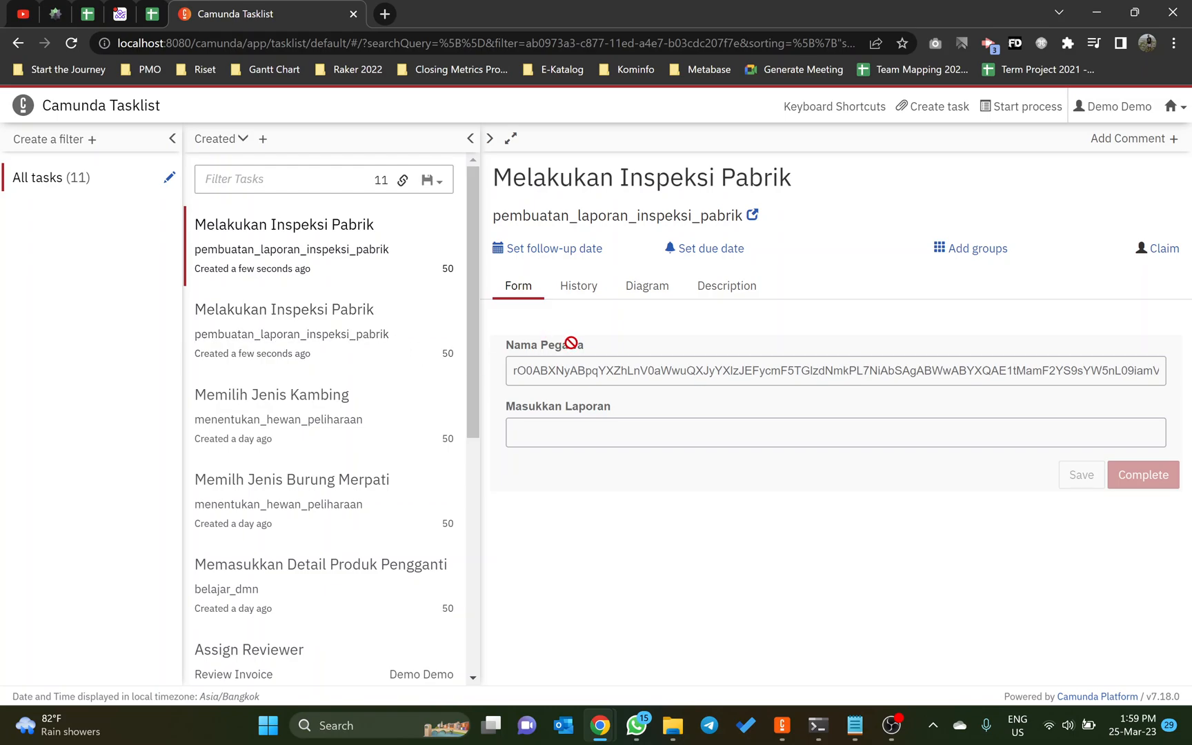
click(337, 310)
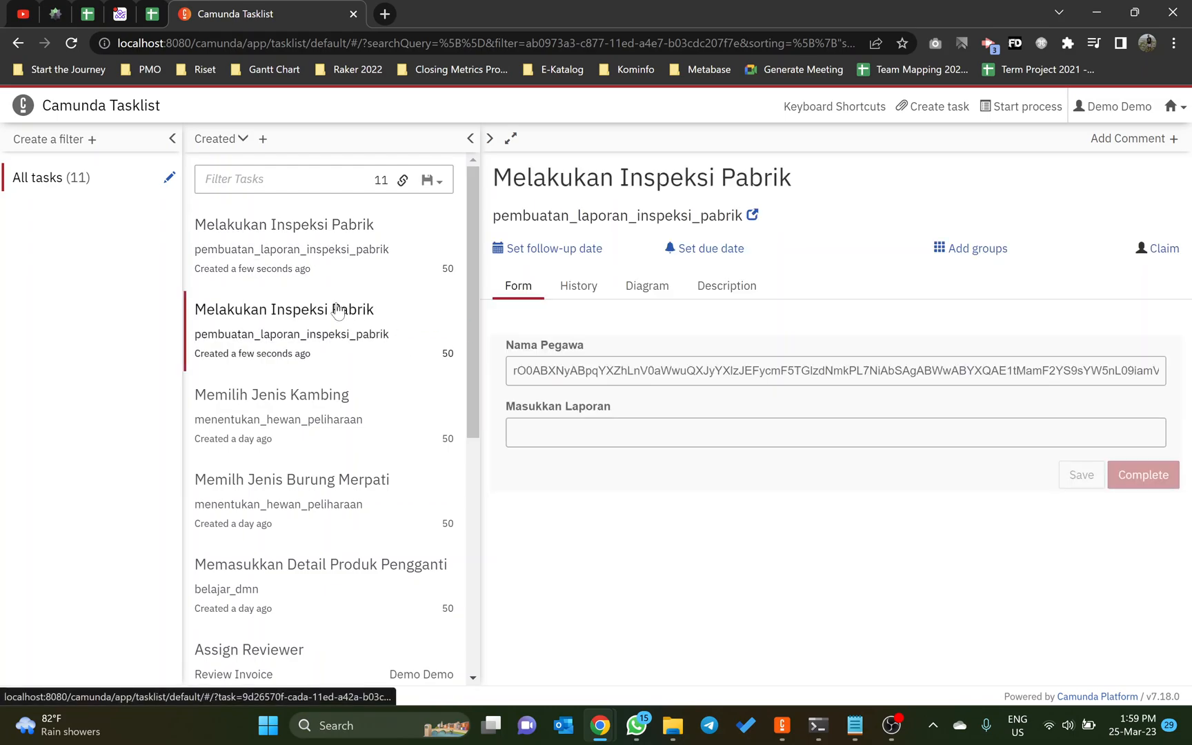
key(F5)
key(F5)
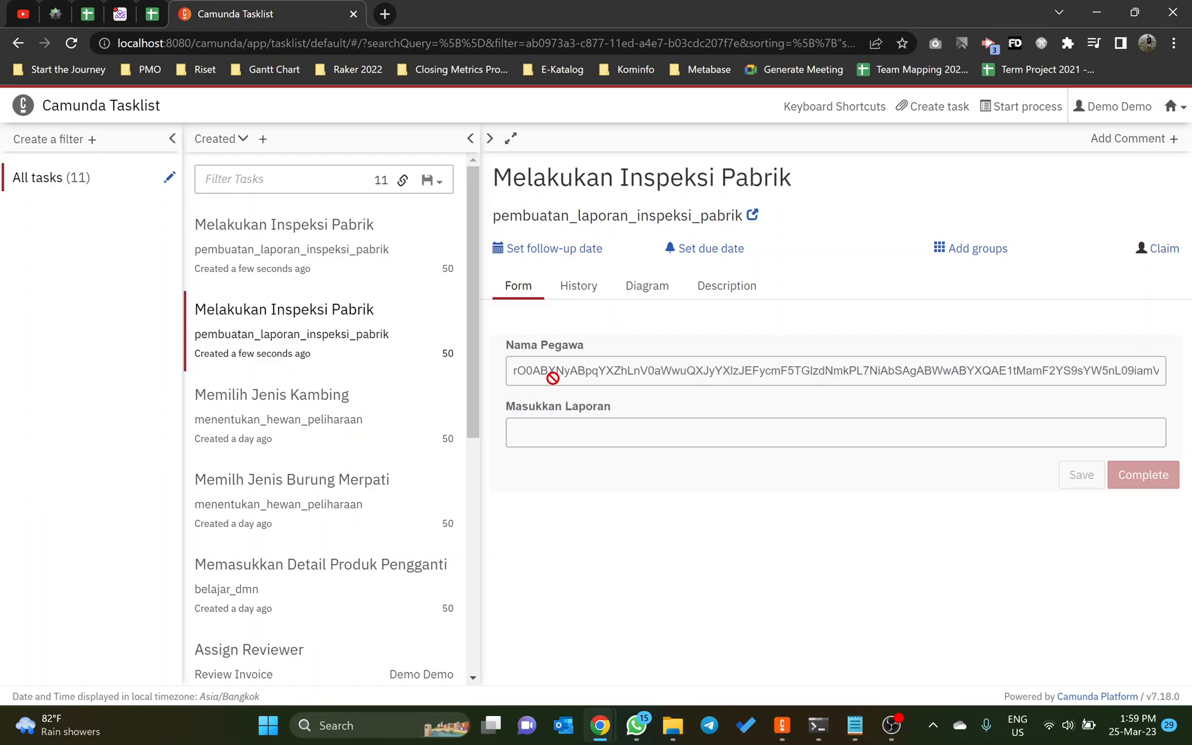
click(279, 226)
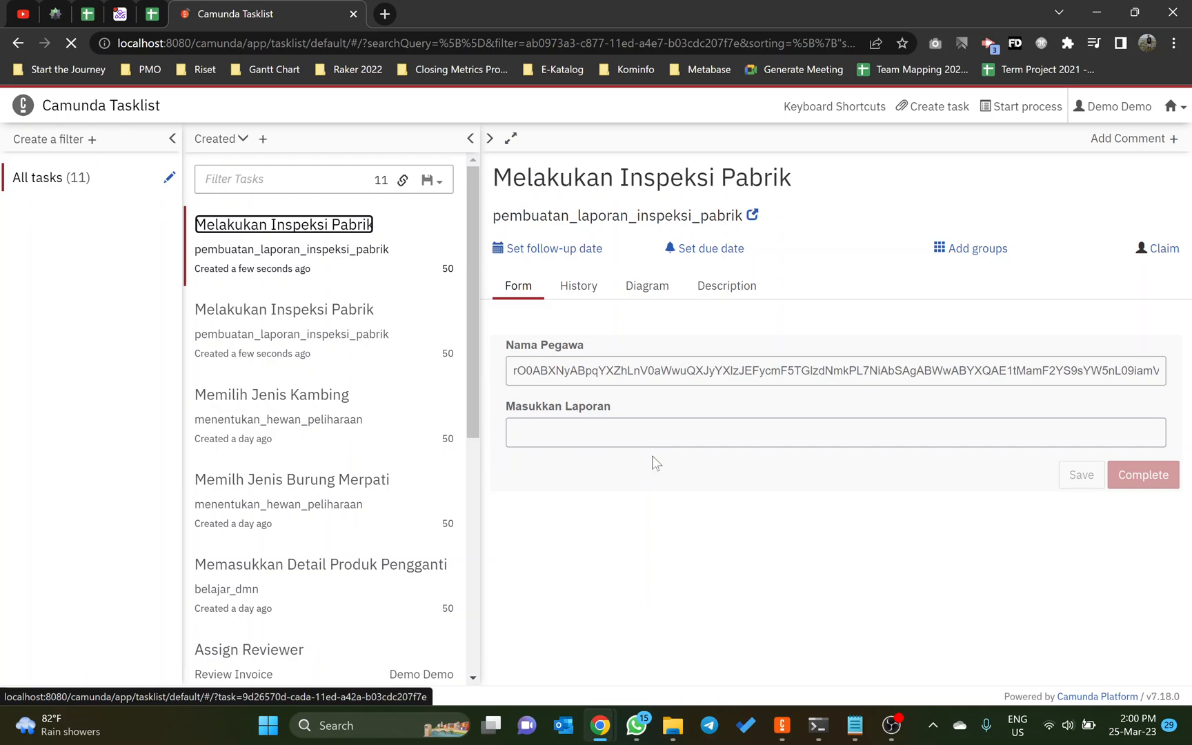
key(F5)
Switch to Camunda Modeler and correct the label of the employee name field in Form Membuat Laporan to "Nama Pegawai"
key(alt+Tab)
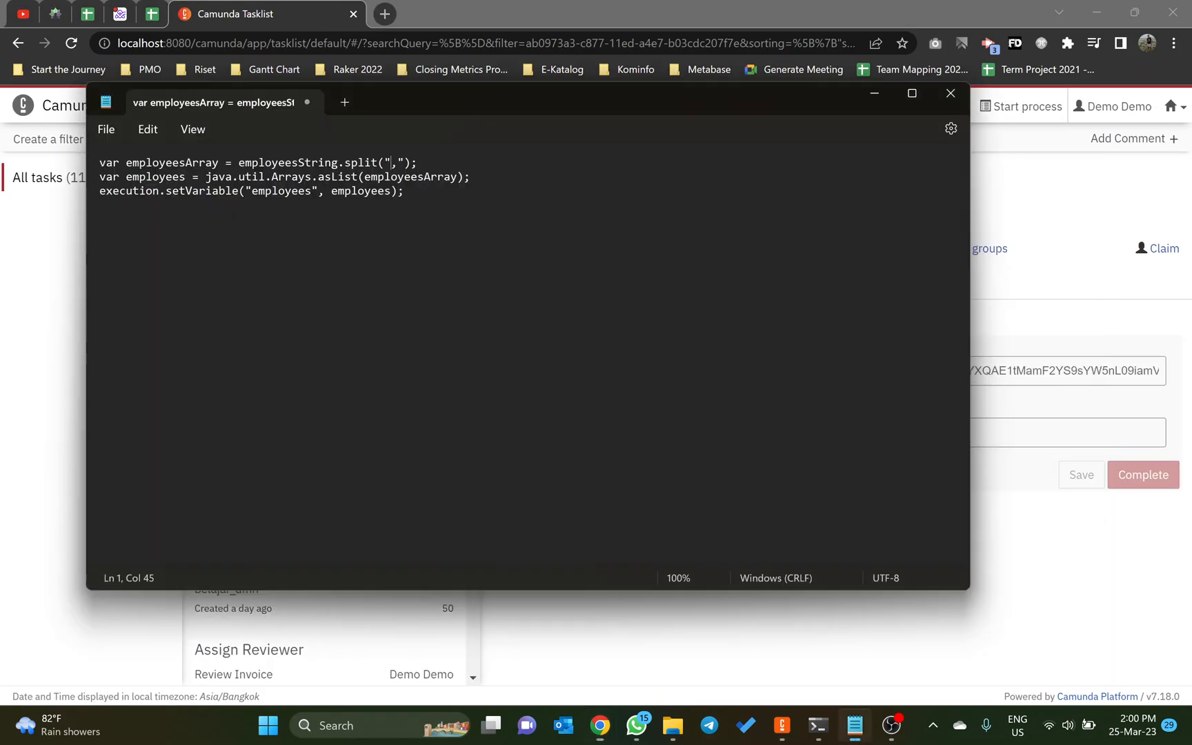
key(alt+Tab)
key(Tab)
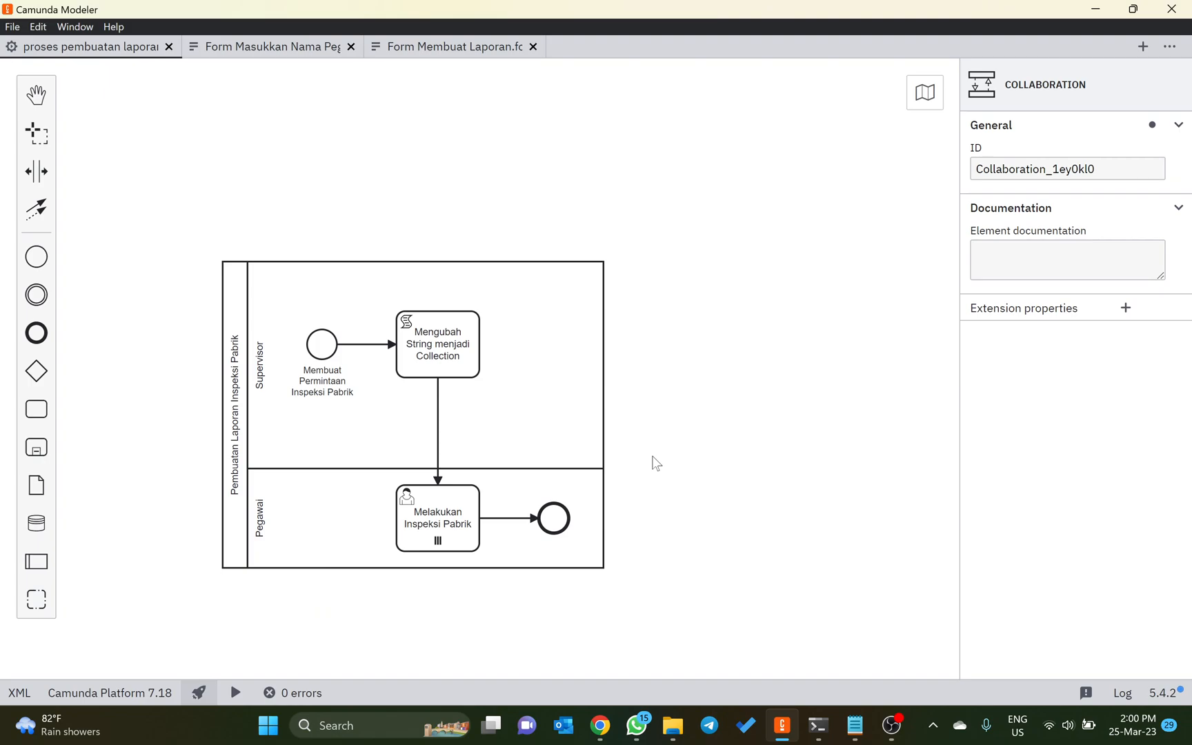
key(alt+Tab)
key(alt+Tab)
key(Tab)
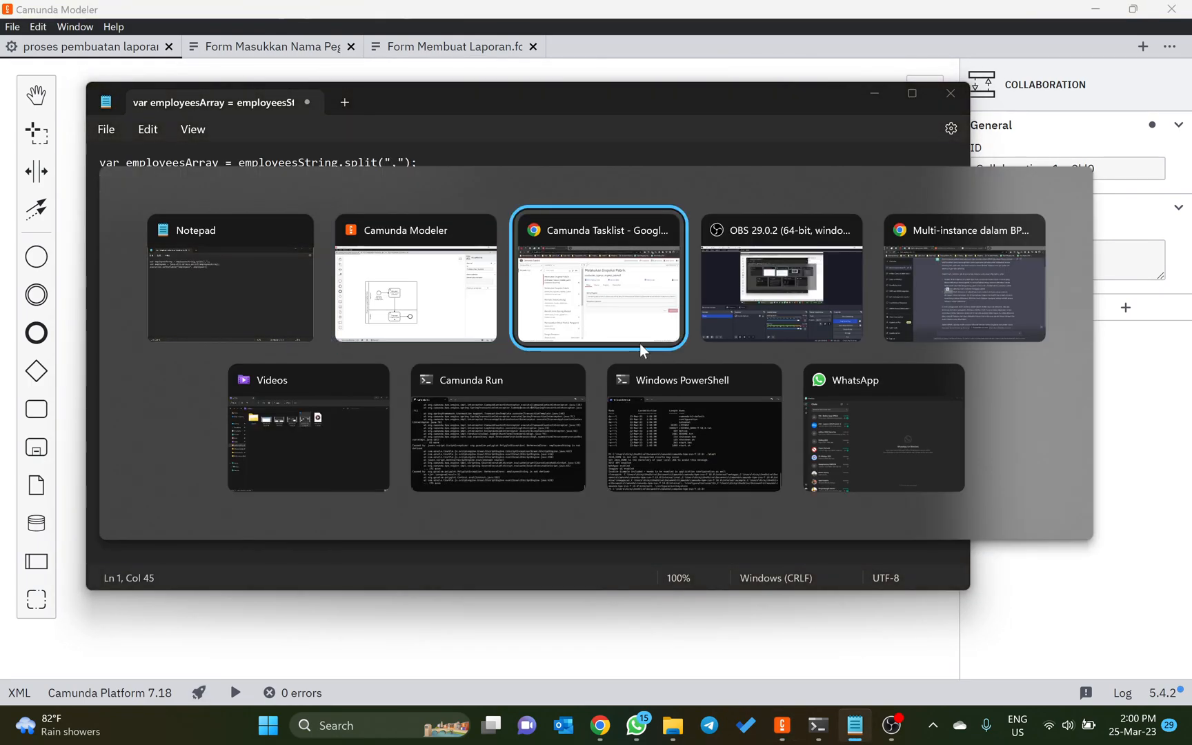
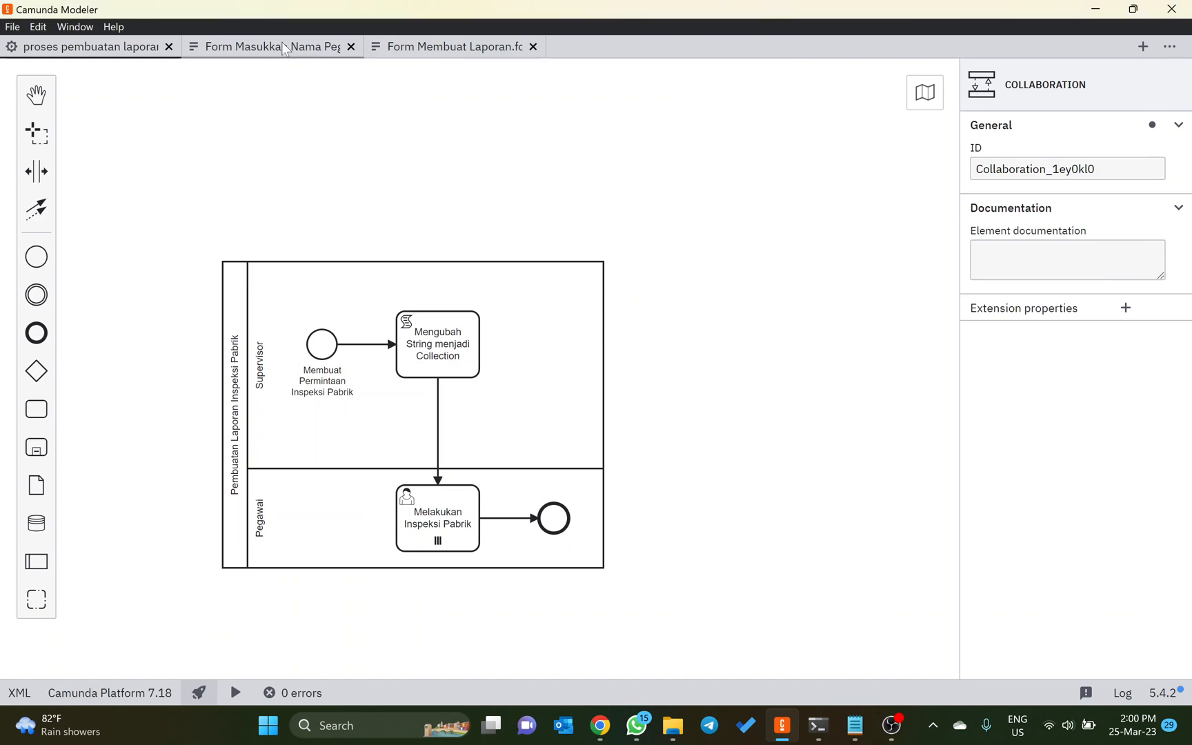
click(280, 46)
click(410, 51)
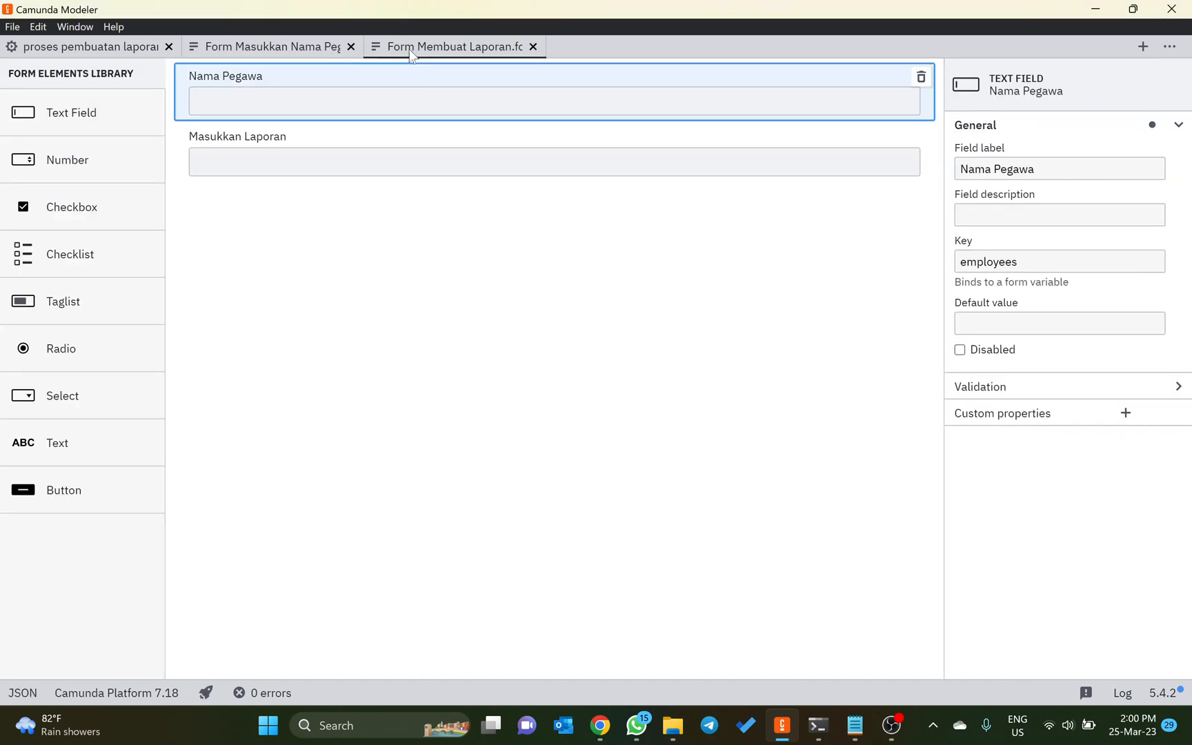
click(1035, 168)
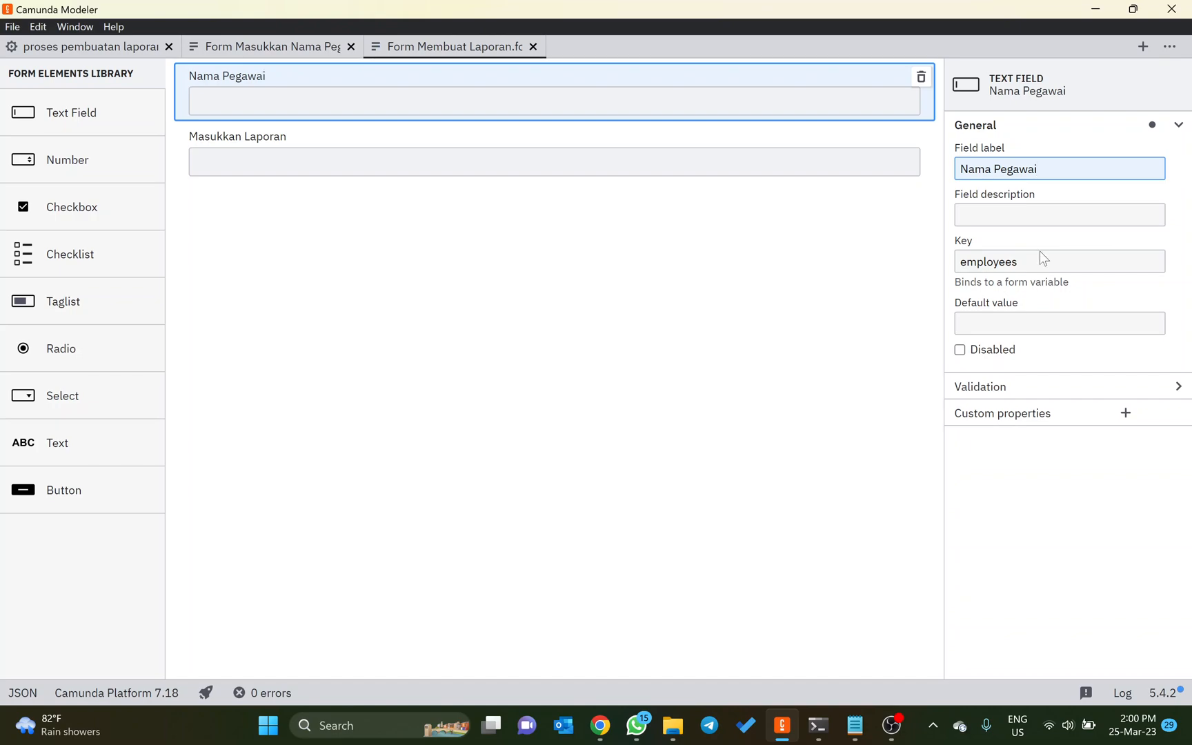
Recheck the task form in Tasklist, then set the Nama Pegawai field's key to "employee" in Camunda Modeler
key(alt+Tab)
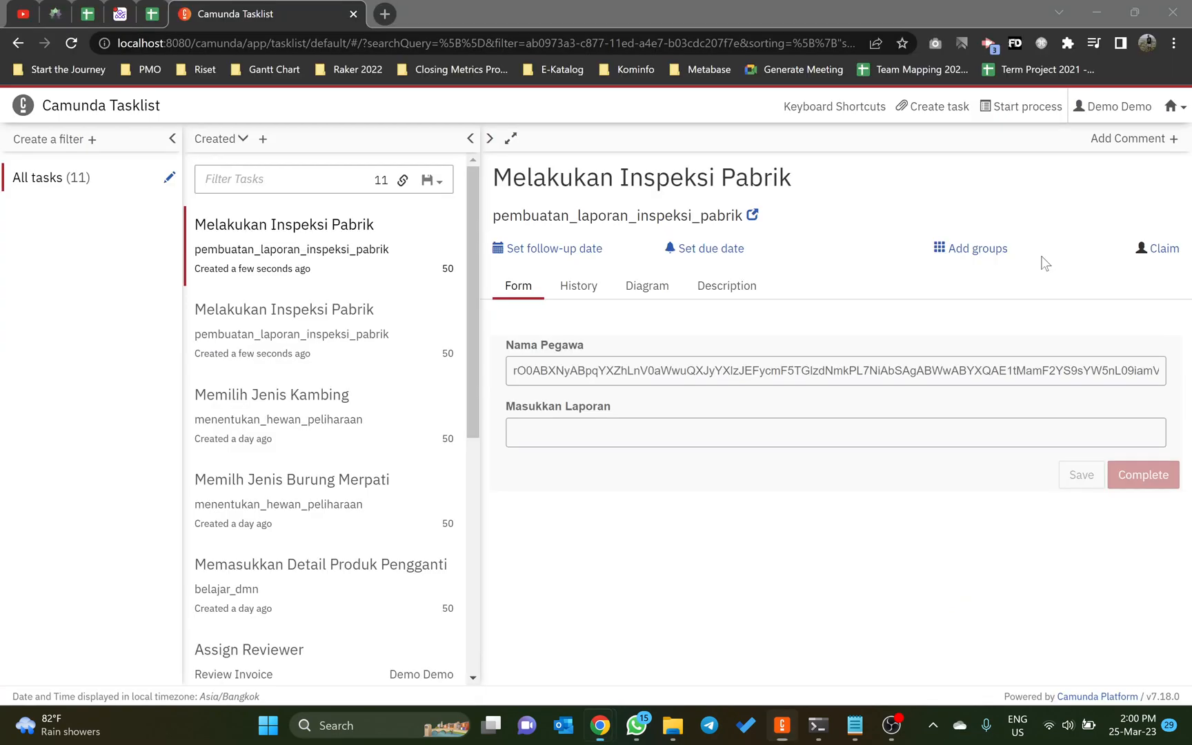
key(F5)
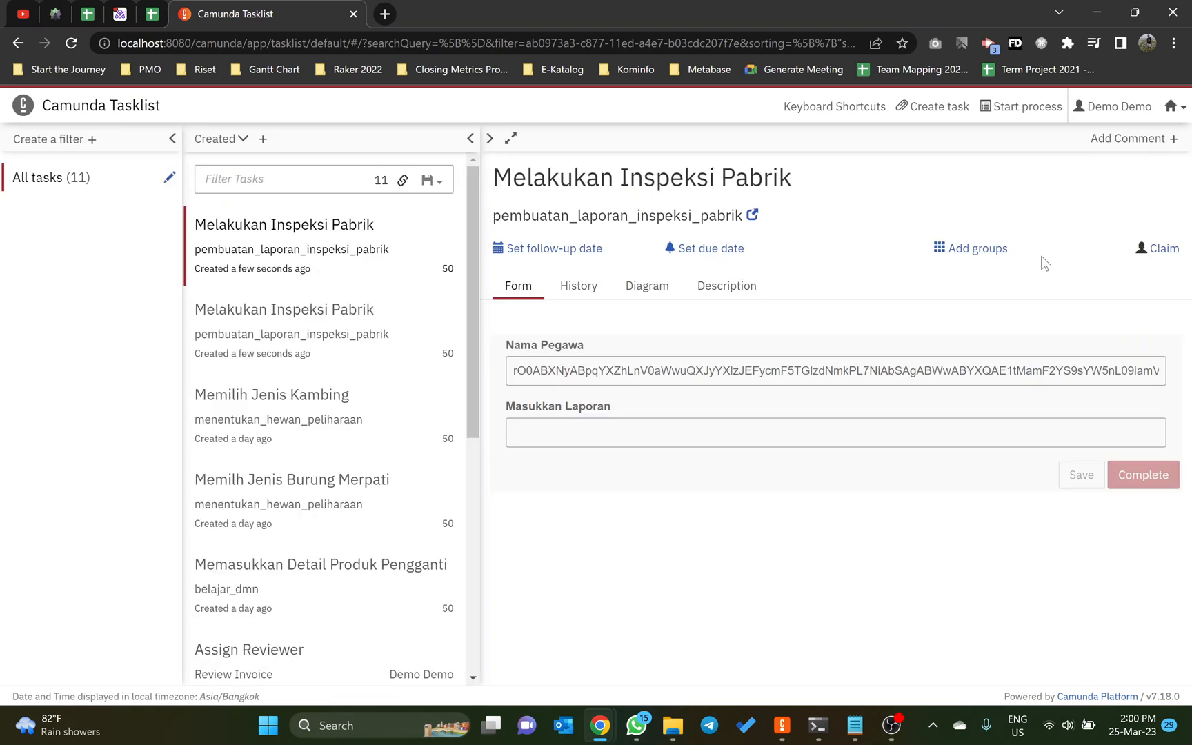
key(alt+Tab)
click(1021, 261)
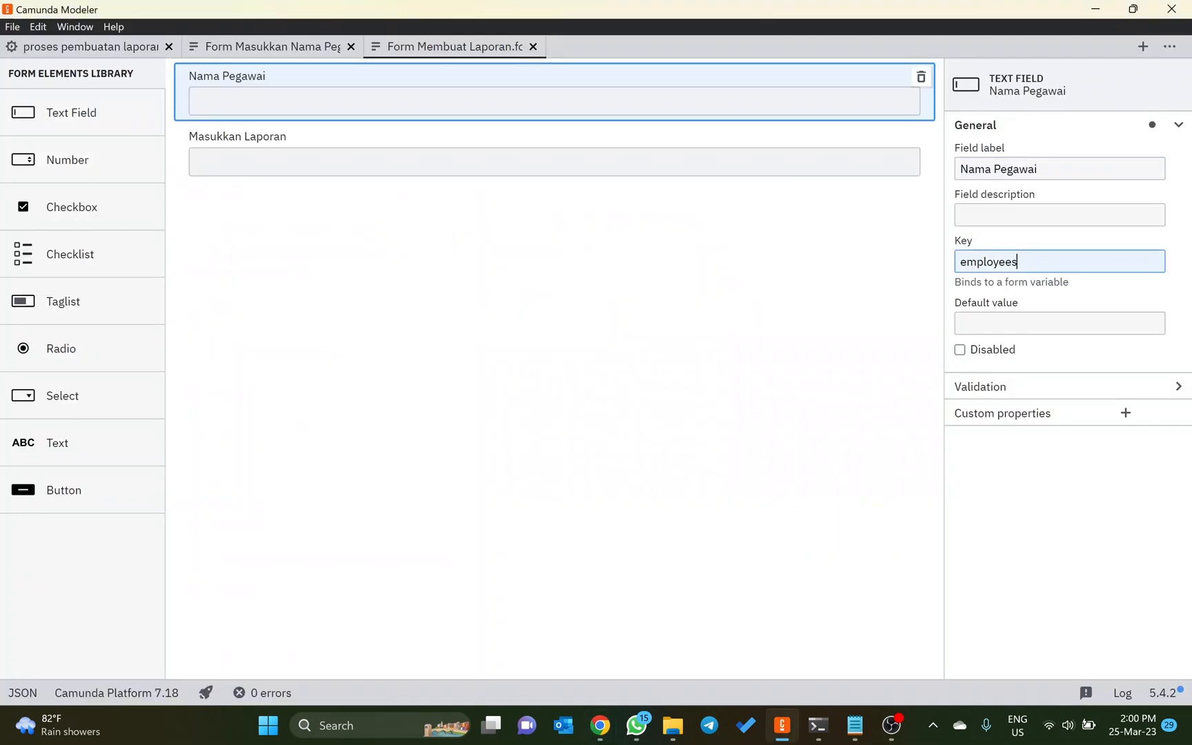
click(597, 354)
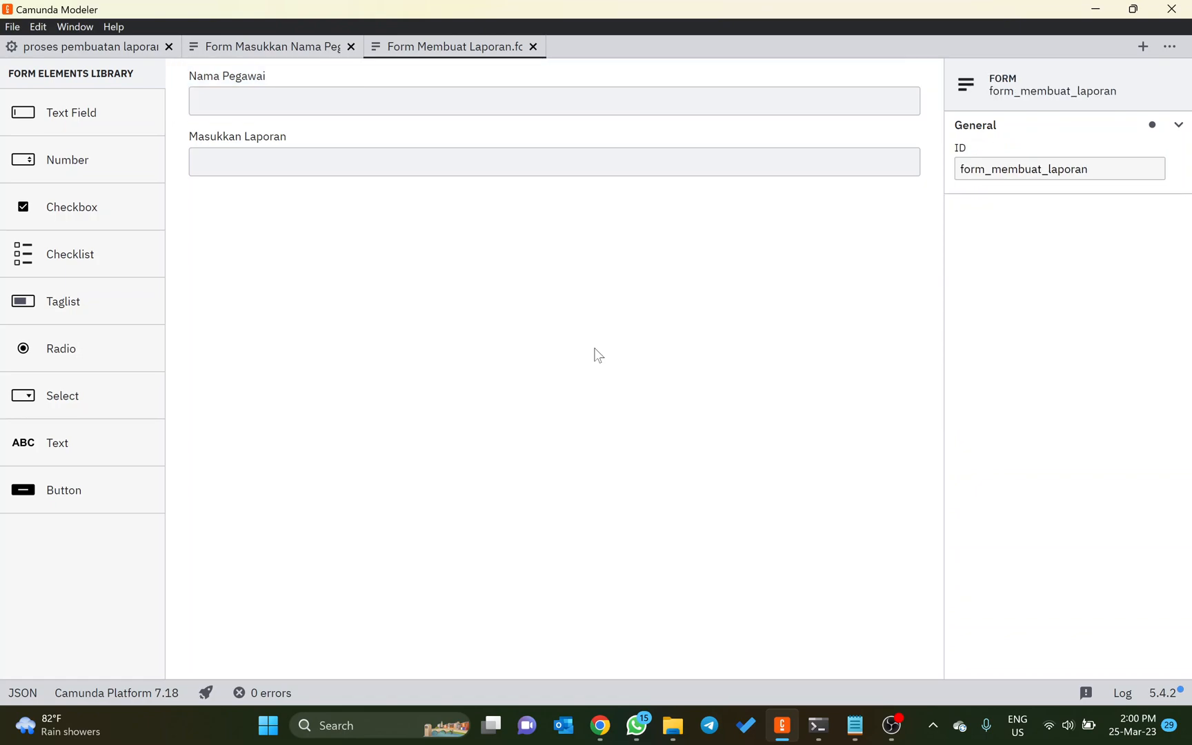
Compare the inspection task's multi-instance element variable with the Nama Pegawai key, then deploy Form Membuat Laporan
click(64, 40)
click(457, 511)
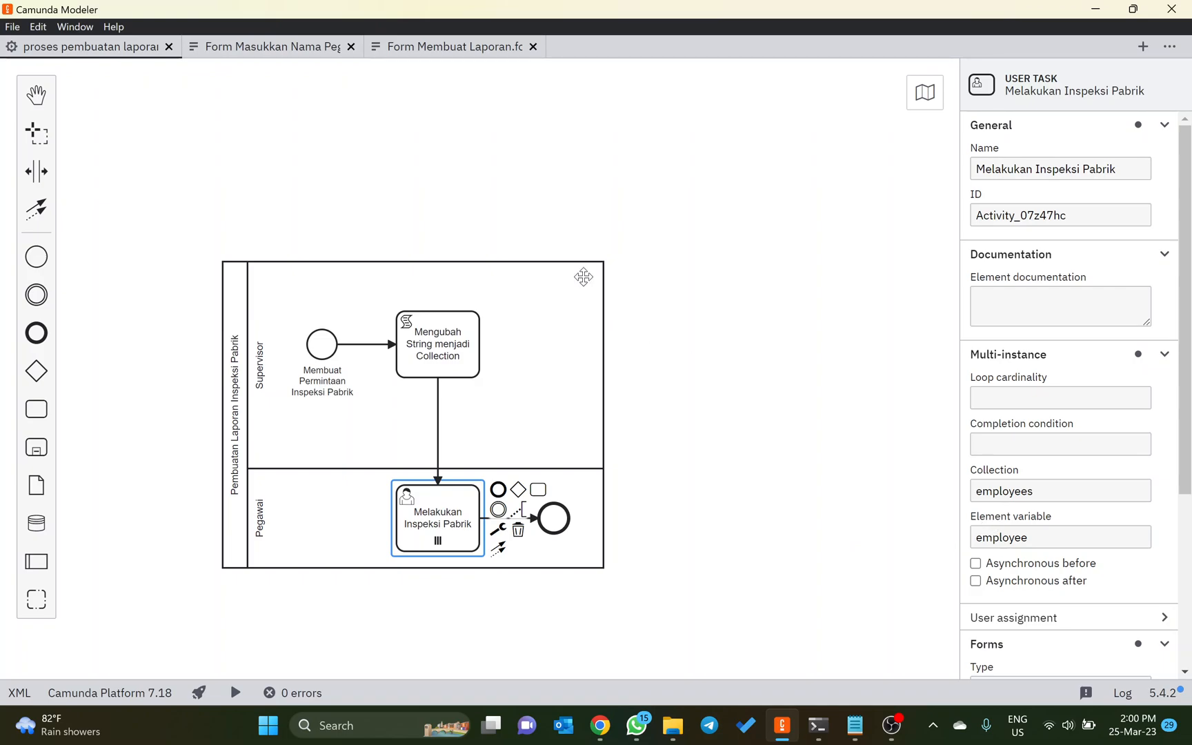
click(417, 63)
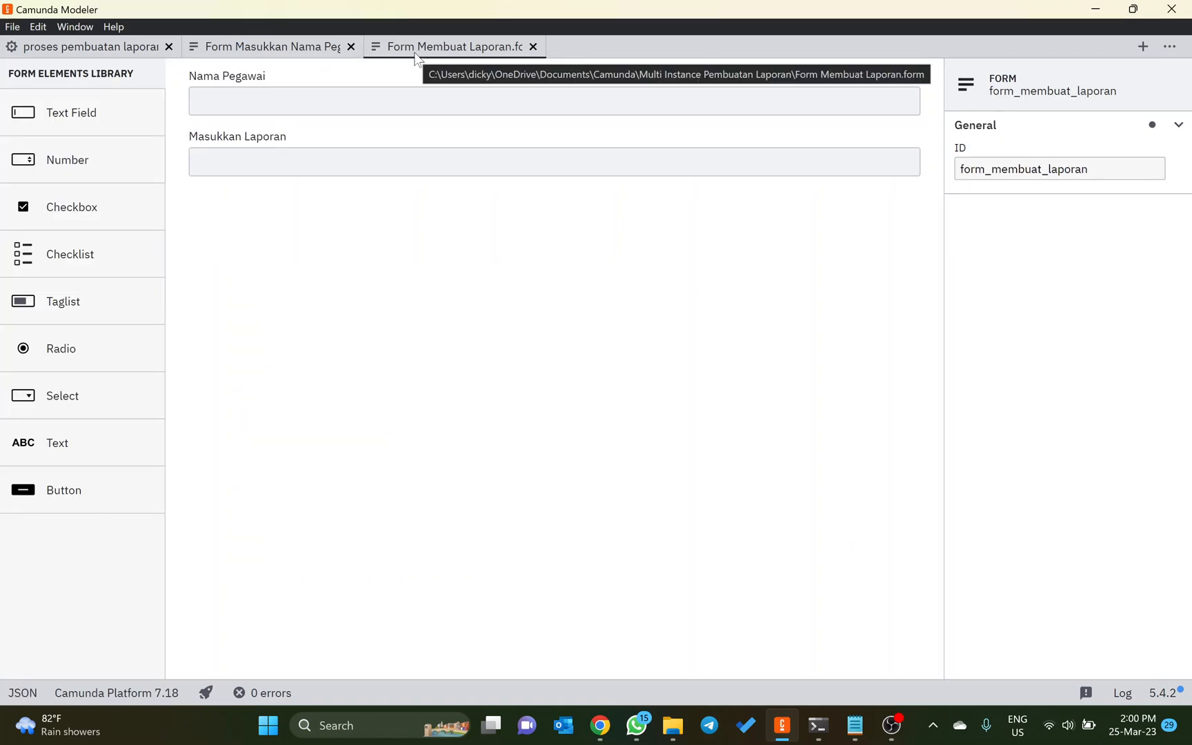
click(343, 80)
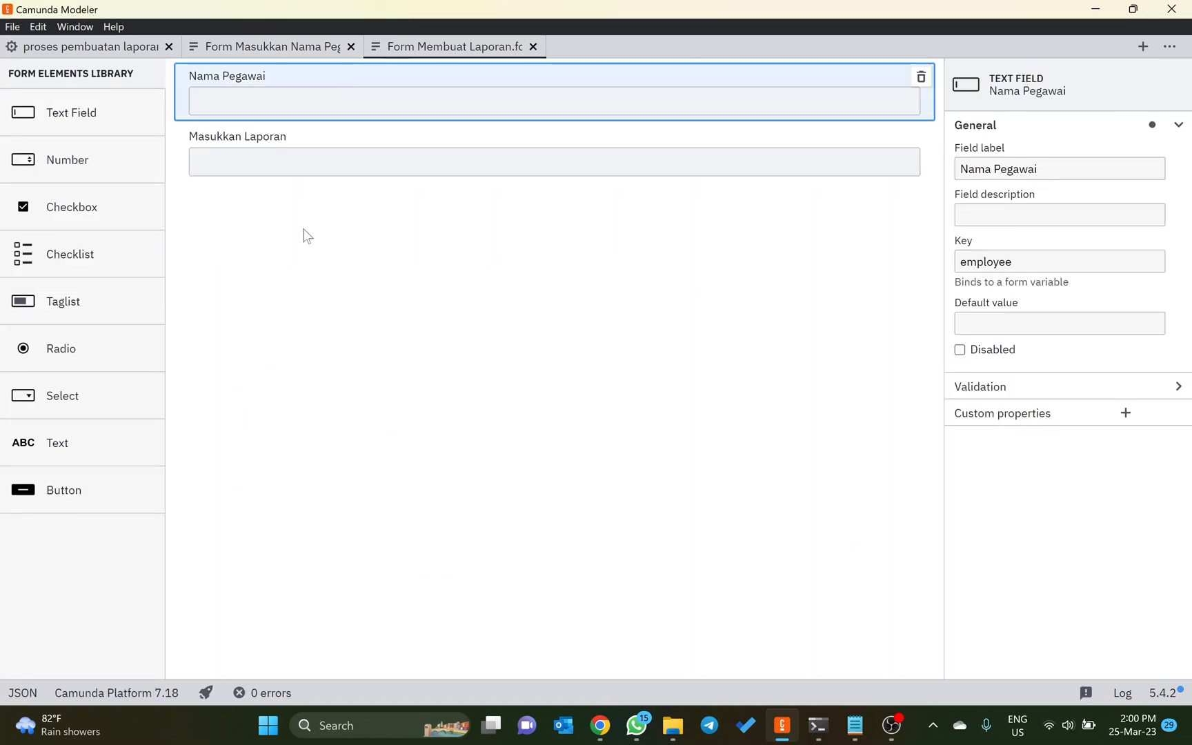
click(213, 683)
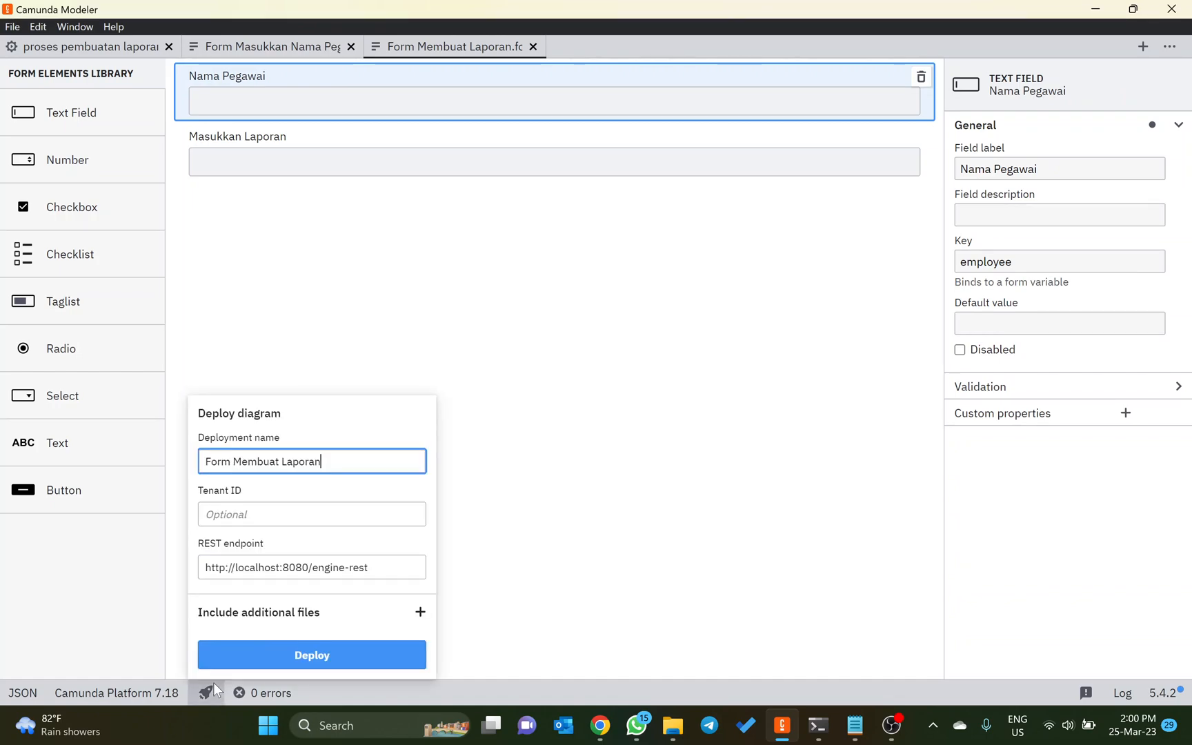
click(239, 662)
Switch to Tasklist, refresh it and check the Nama Pegawai value in both Melakukan Inspeksi Pabrik tasks
key(alt+Tab)
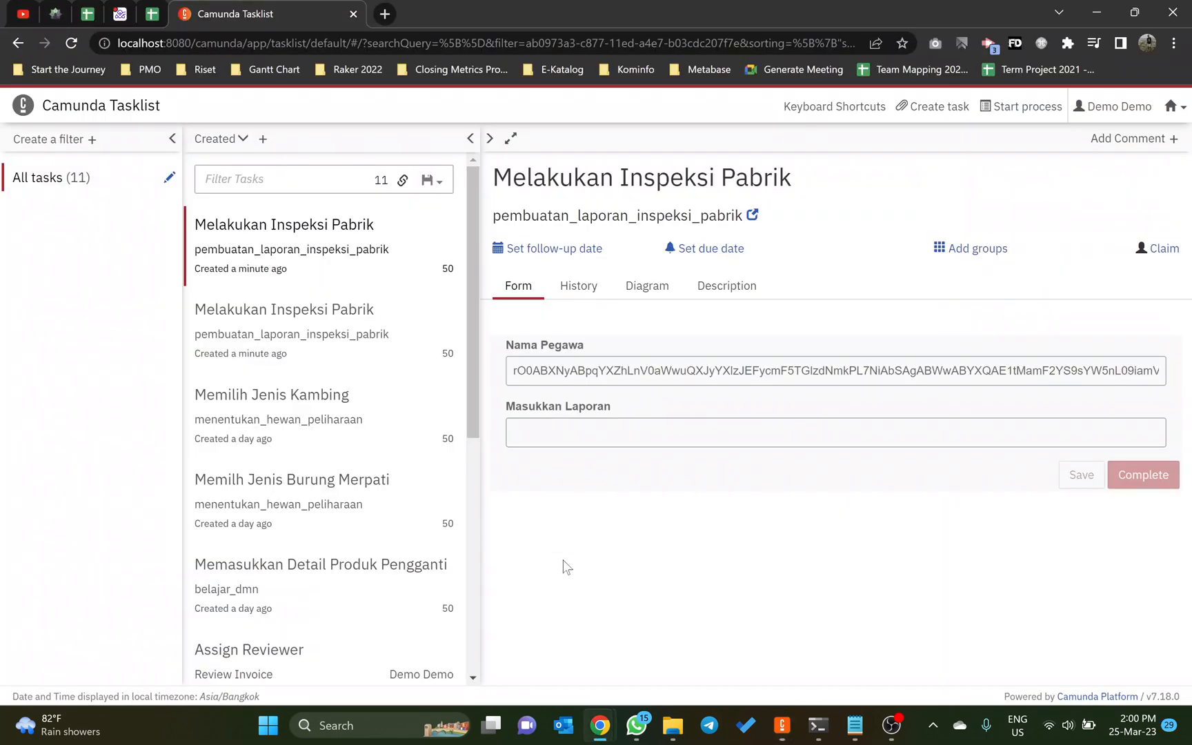
key(F5)
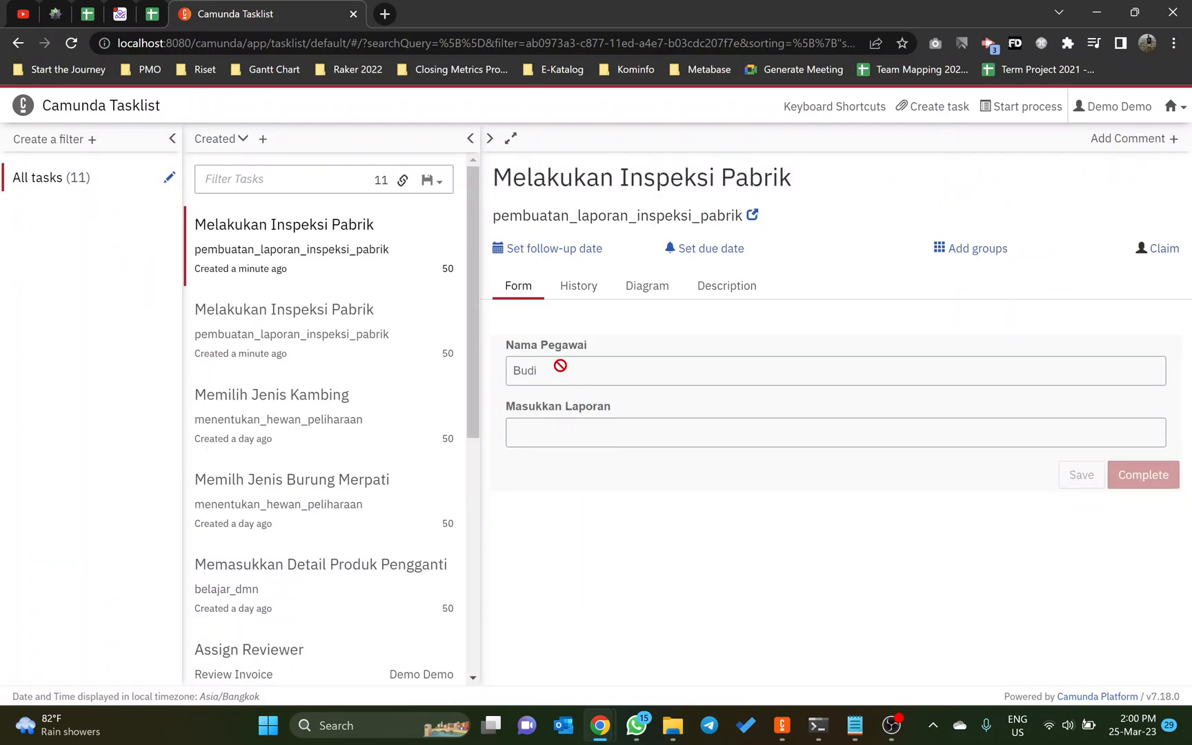
click(407, 340)
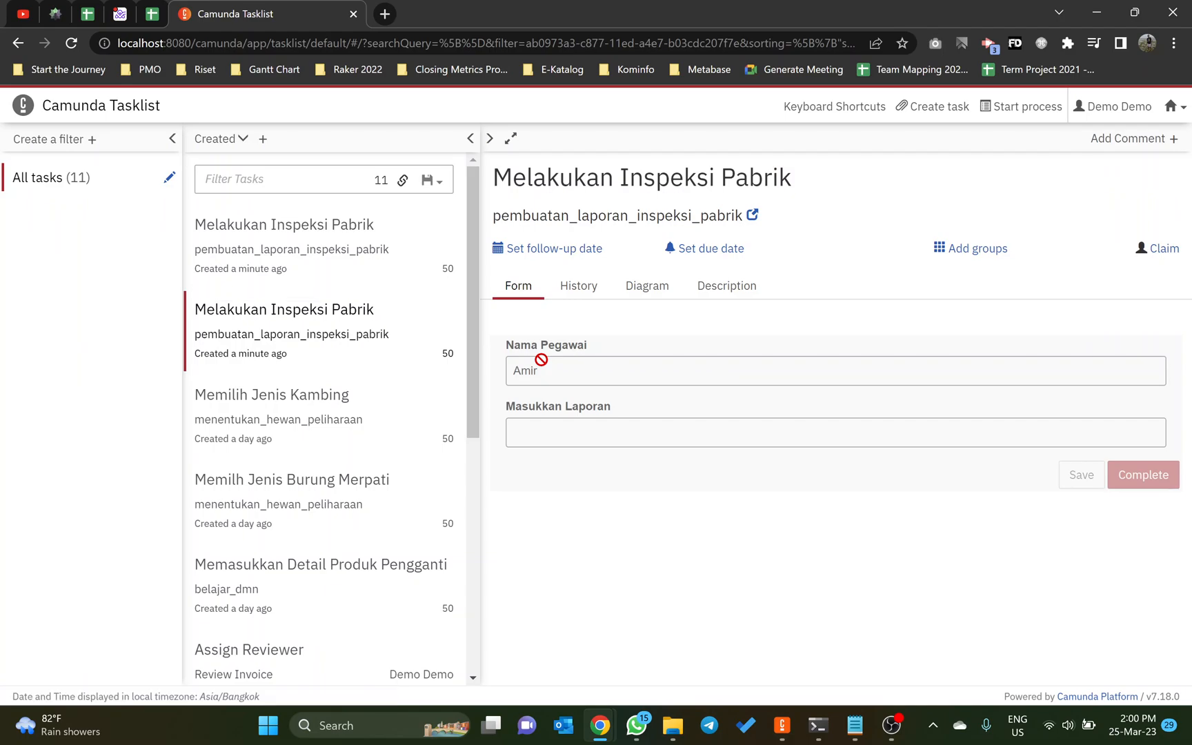
Return to Camunda Modeler and review the inspection task's element variable and the key of the Nama Pegawai form field
key(alt+Tab)
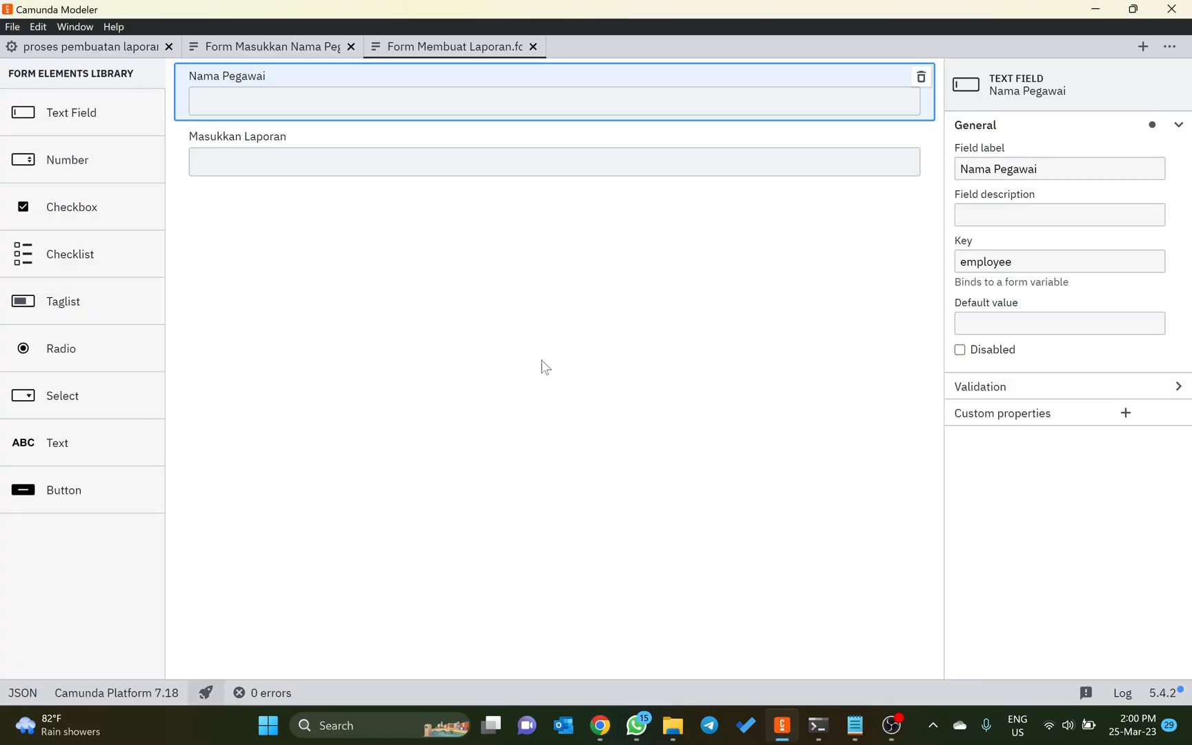
click(46, 50)
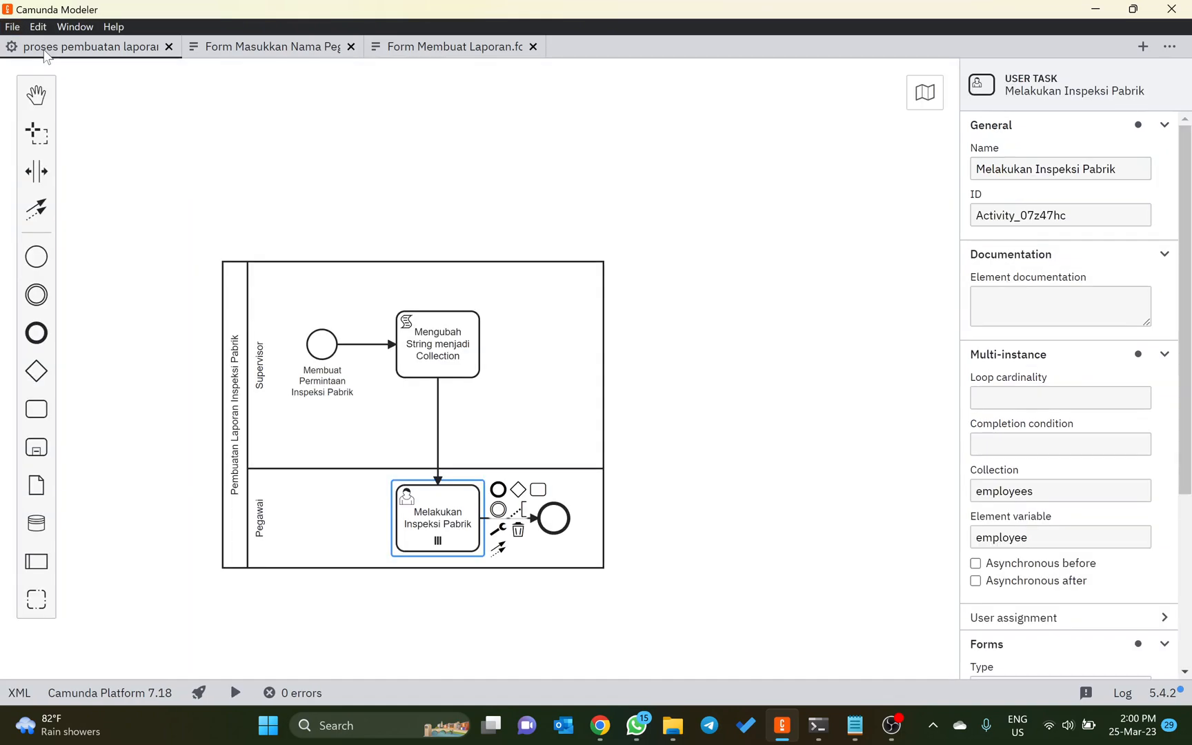
click(431, 50)
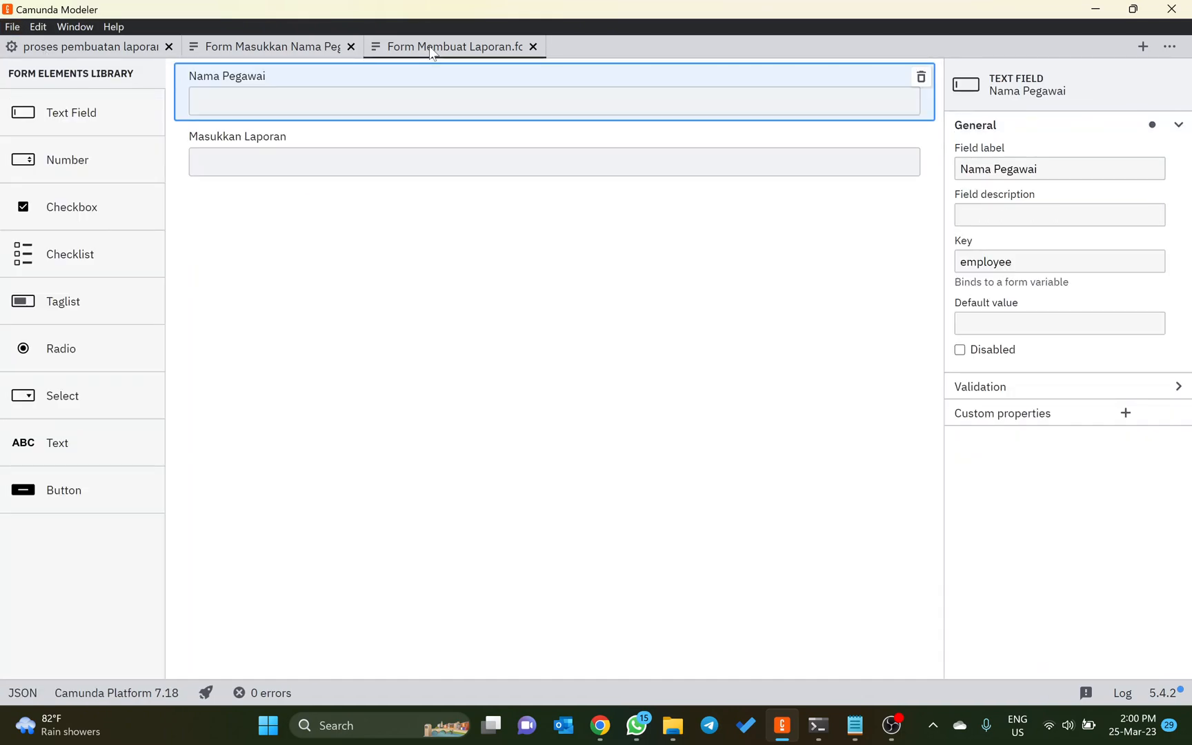
click(580, 107)
click(813, 119)
click(1045, 261)
Switch to Tasklist, compare both Melakukan Inspeksi Pabrik tasks, claim the second one and view its process diagram
key(alt+Tab)
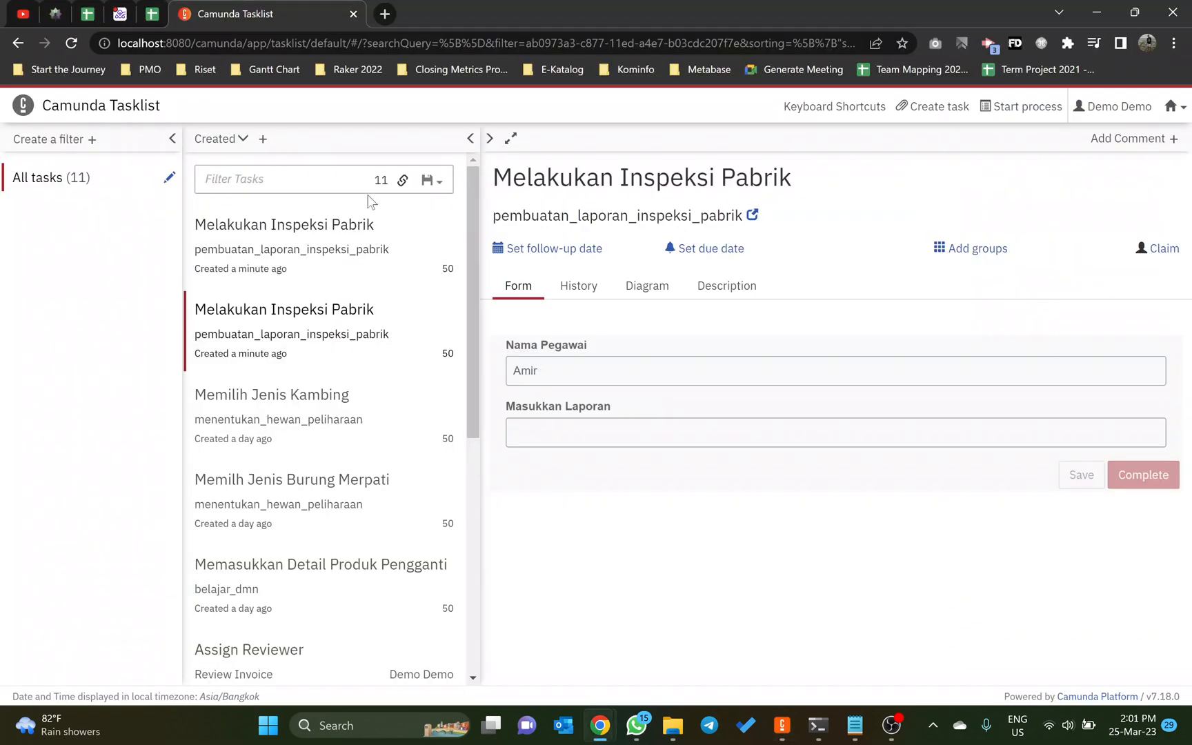
click(386, 268)
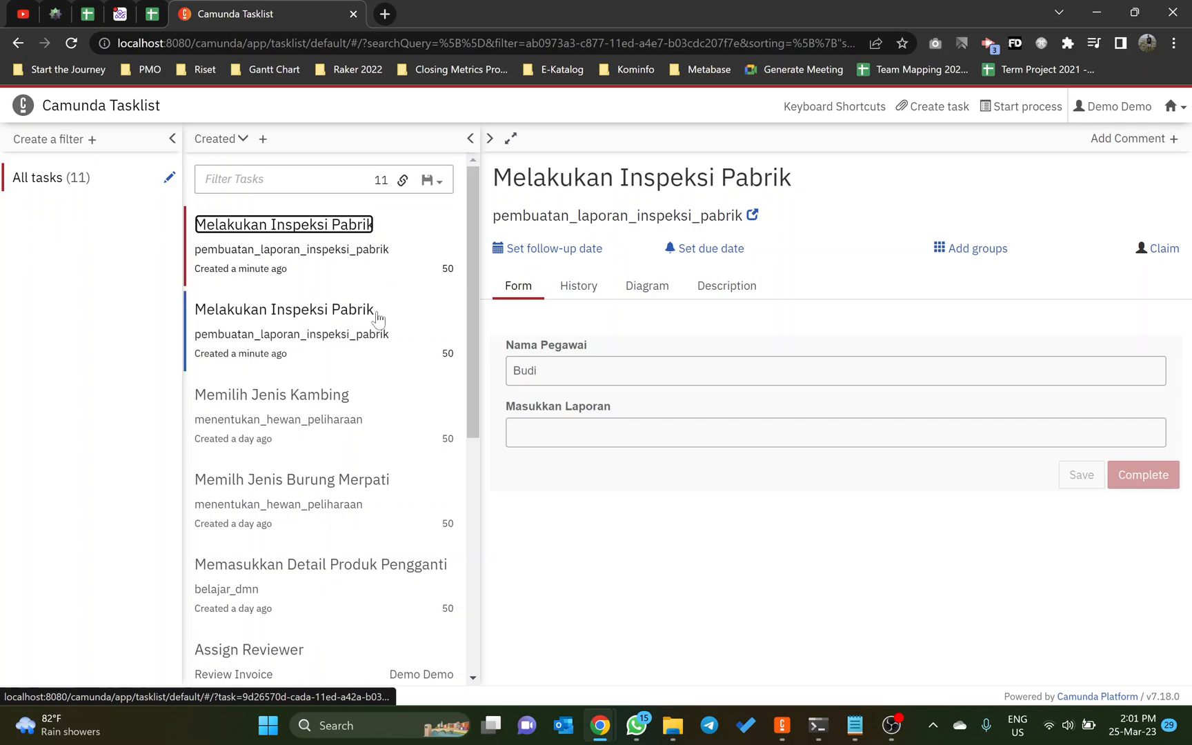
click(360, 322)
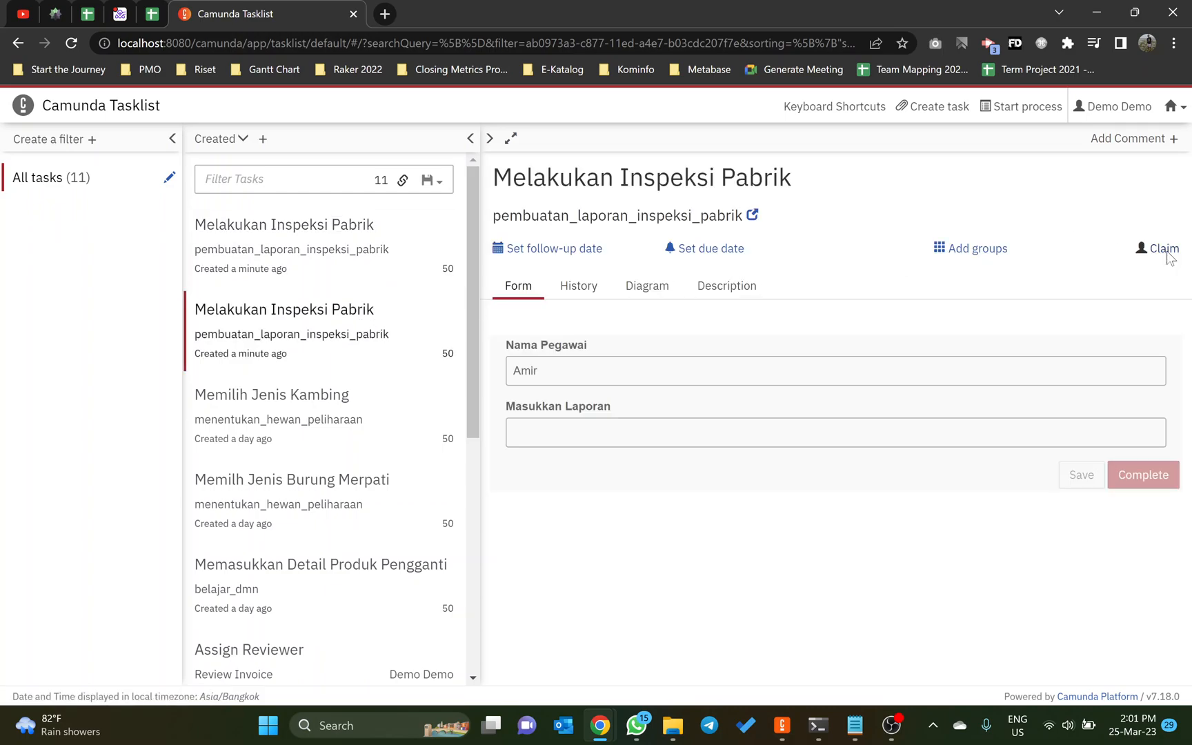
click(1165, 250)
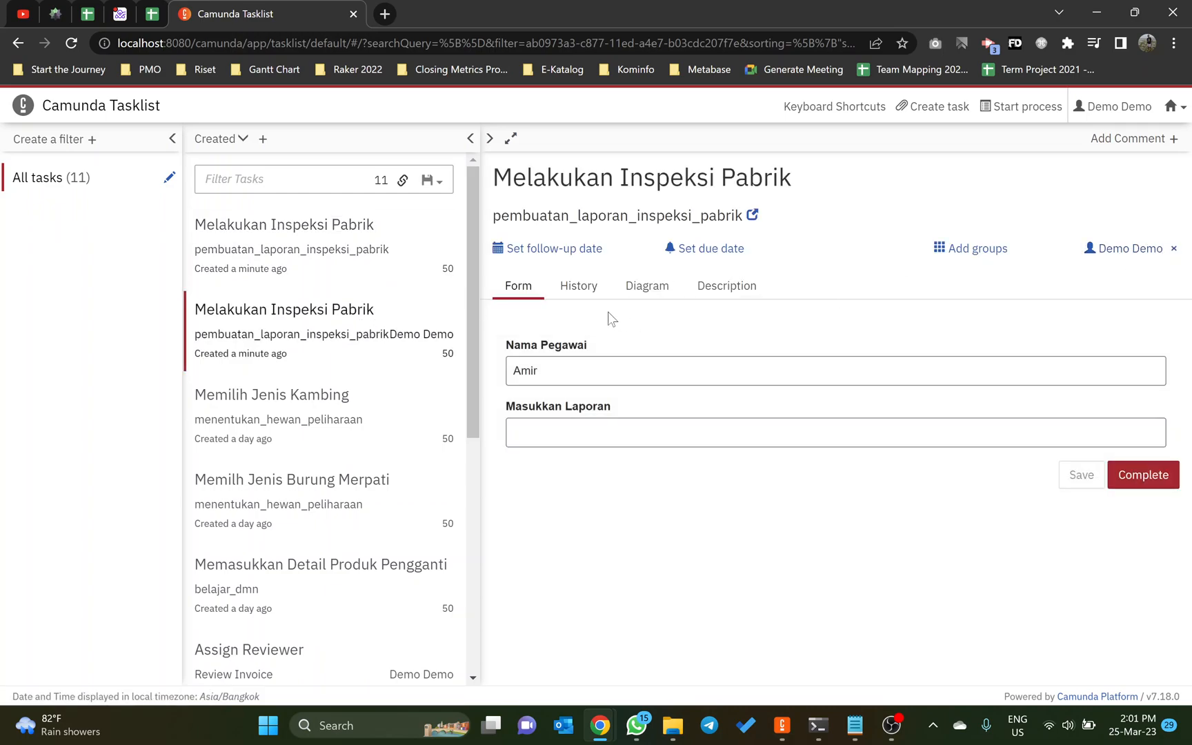
click(647, 287)
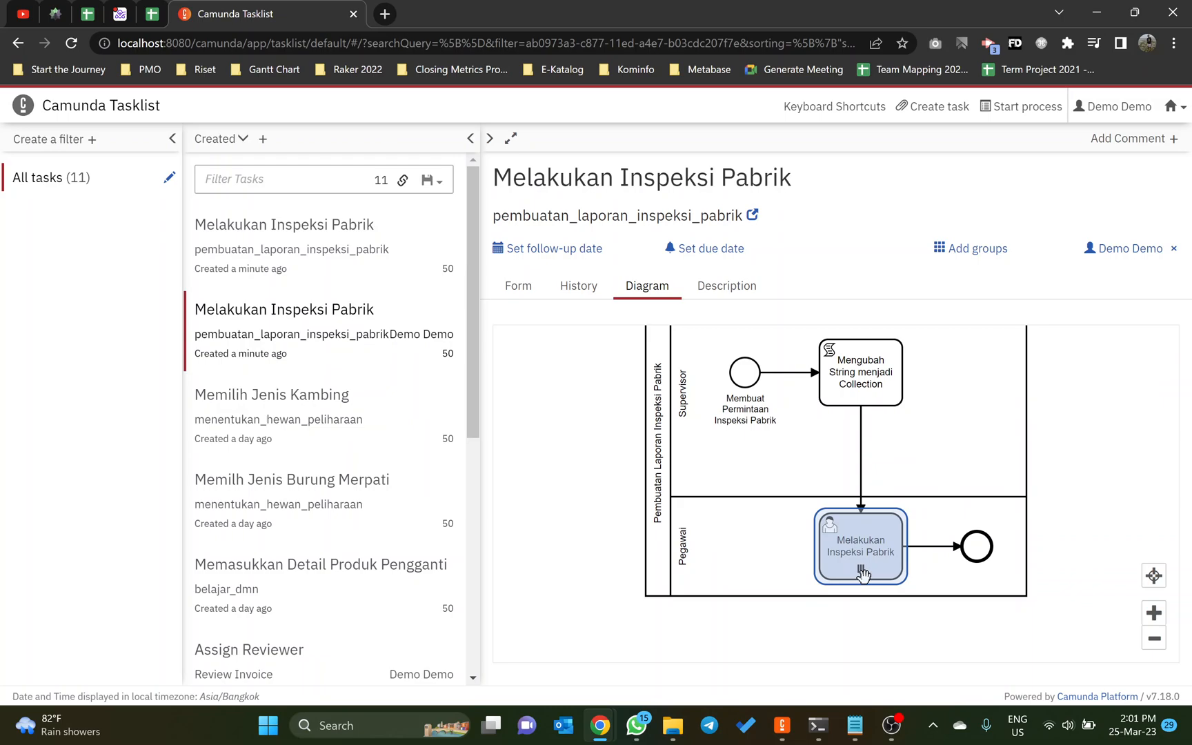
click(326, 275)
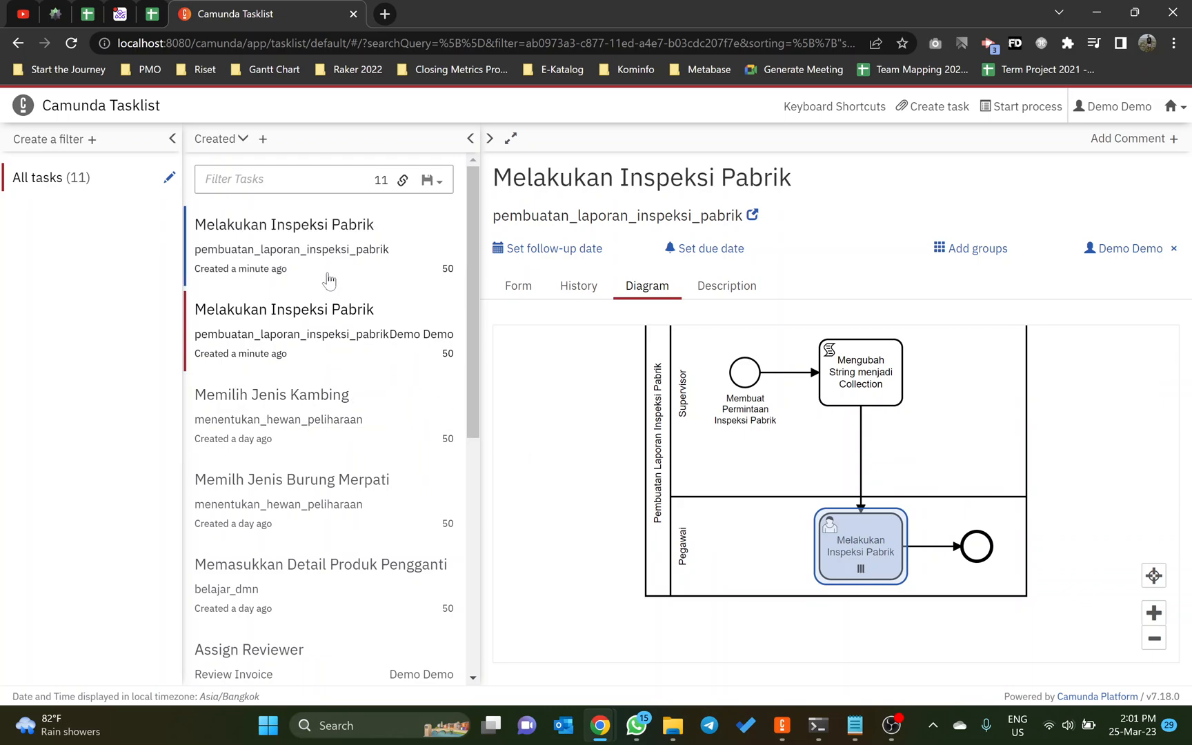
Compare the two Melakukan Inspeksi Pabrik tasks and review the claimed task's form and process diagram
click(314, 324)
click(305, 285)
click(331, 352)
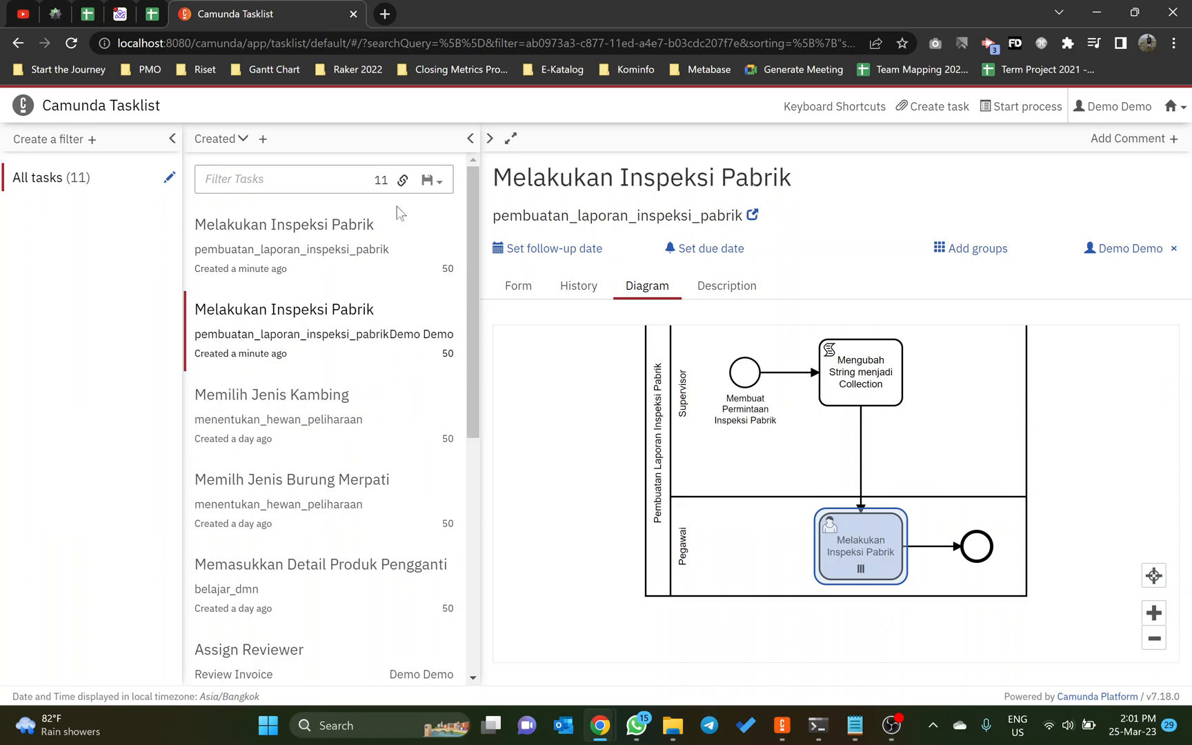
click(385, 226)
click(329, 338)
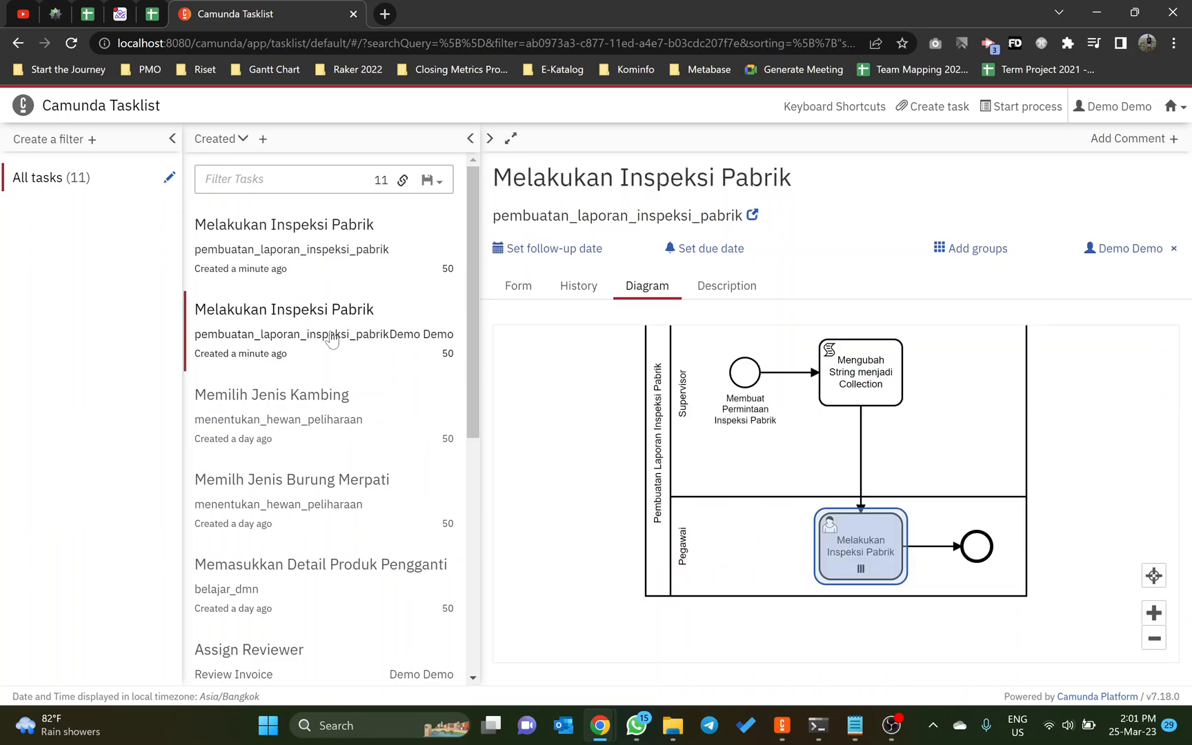
click(519, 290)
click(597, 292)
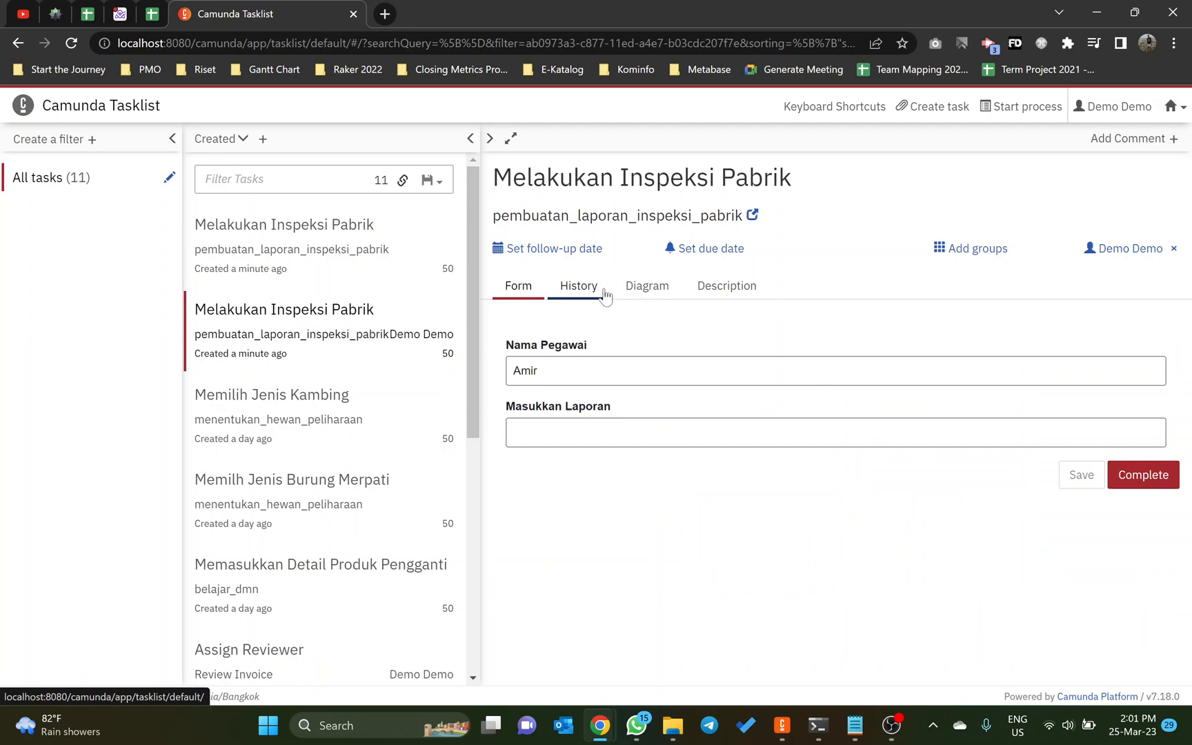
click(650, 291)
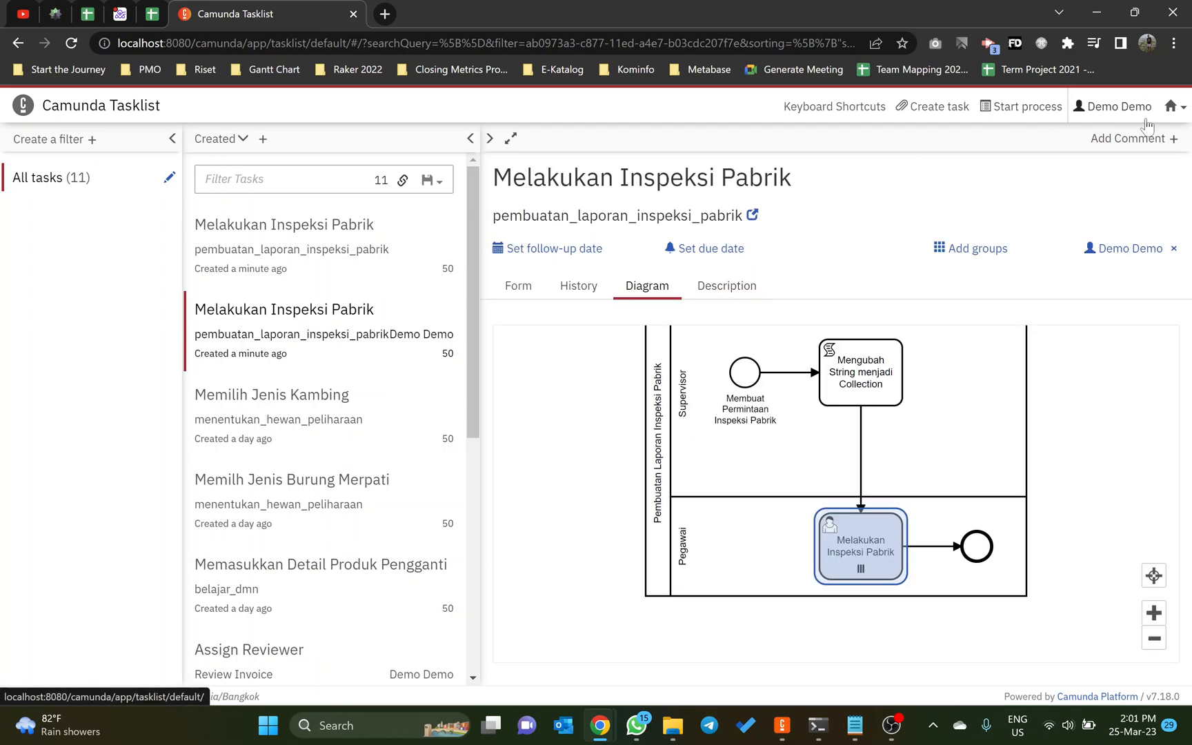
Switch to Cockpit, open the pembuatan_laporan_inspeksi_pabrik definition and examine the running instances and incidents of Melakukan Inspeksi Pabrik
click(1177, 109)
click(1109, 157)
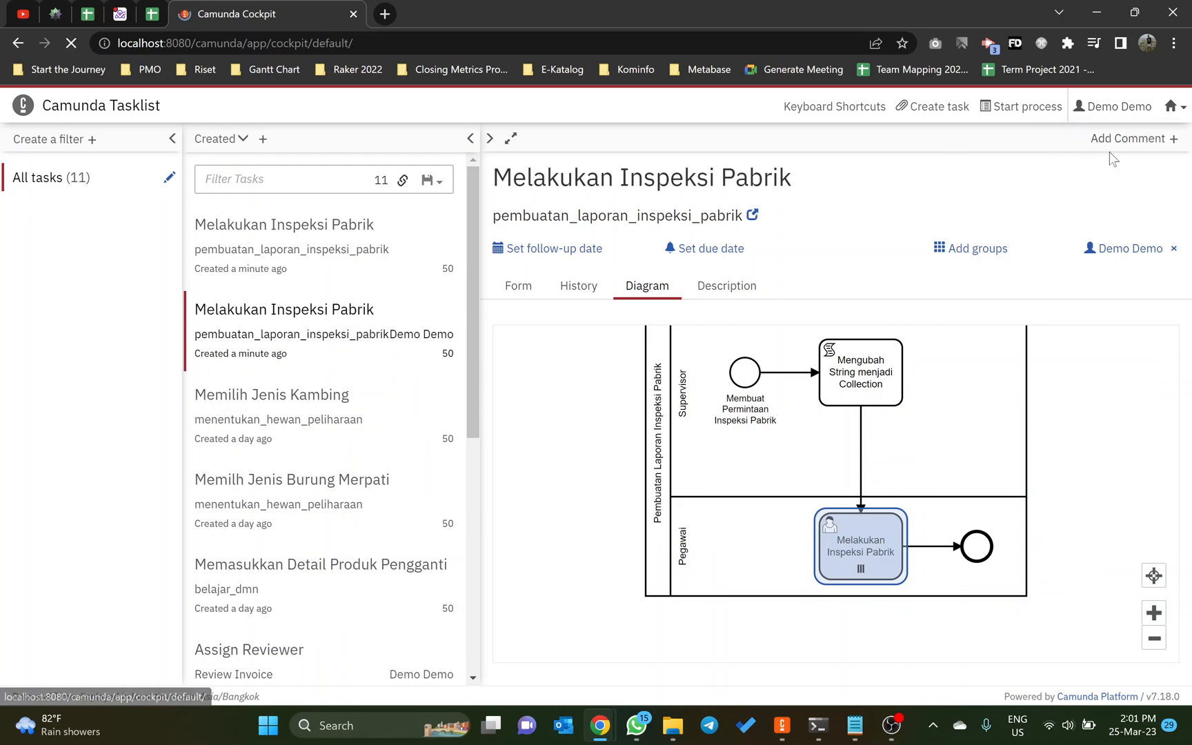
click(31, 507)
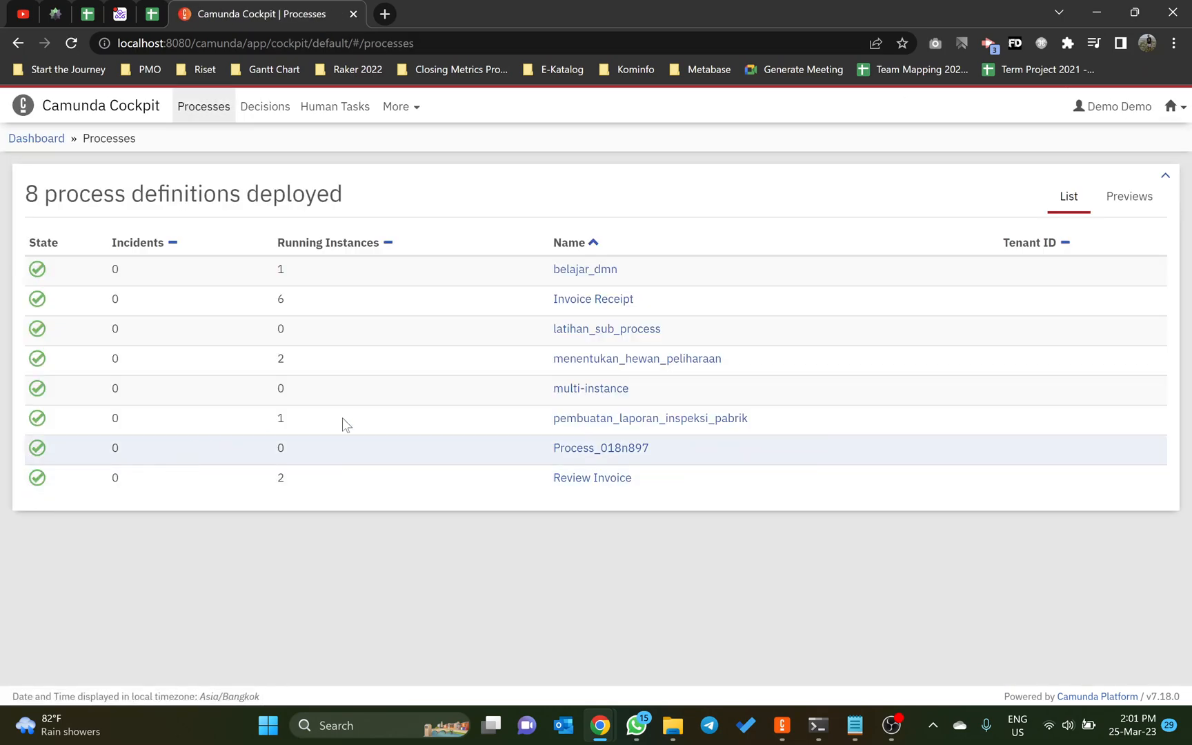
click(643, 418)
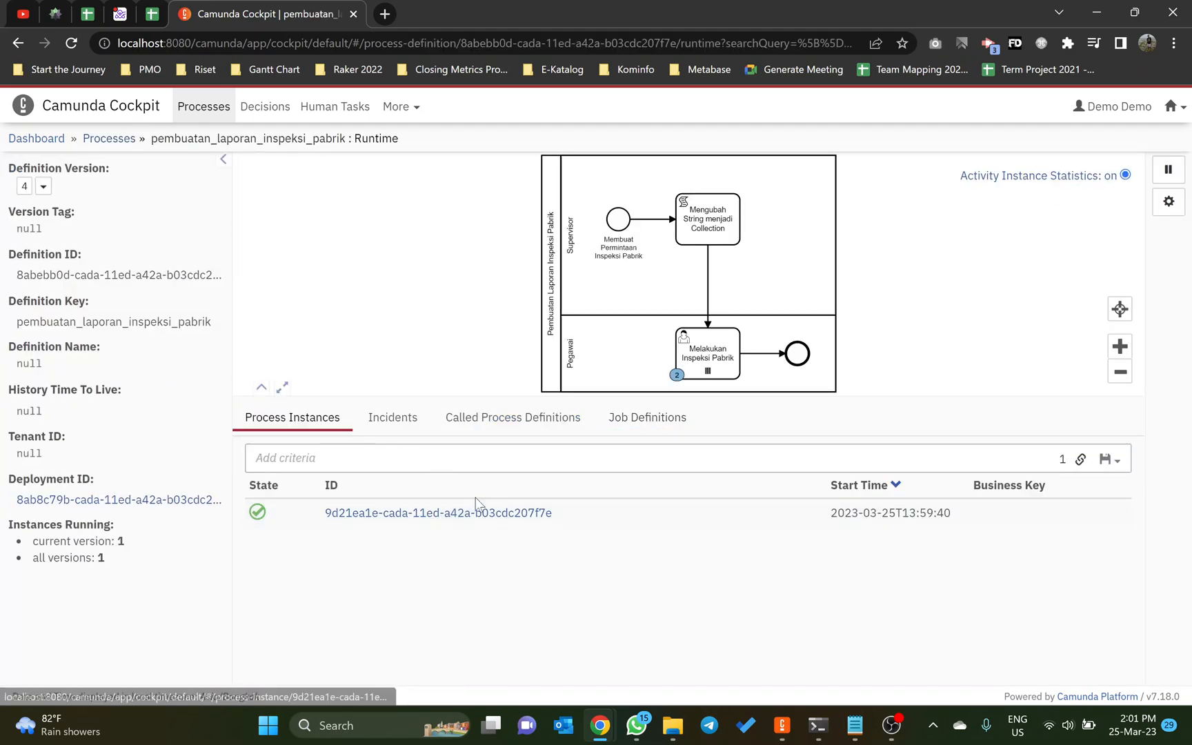
click(691, 363)
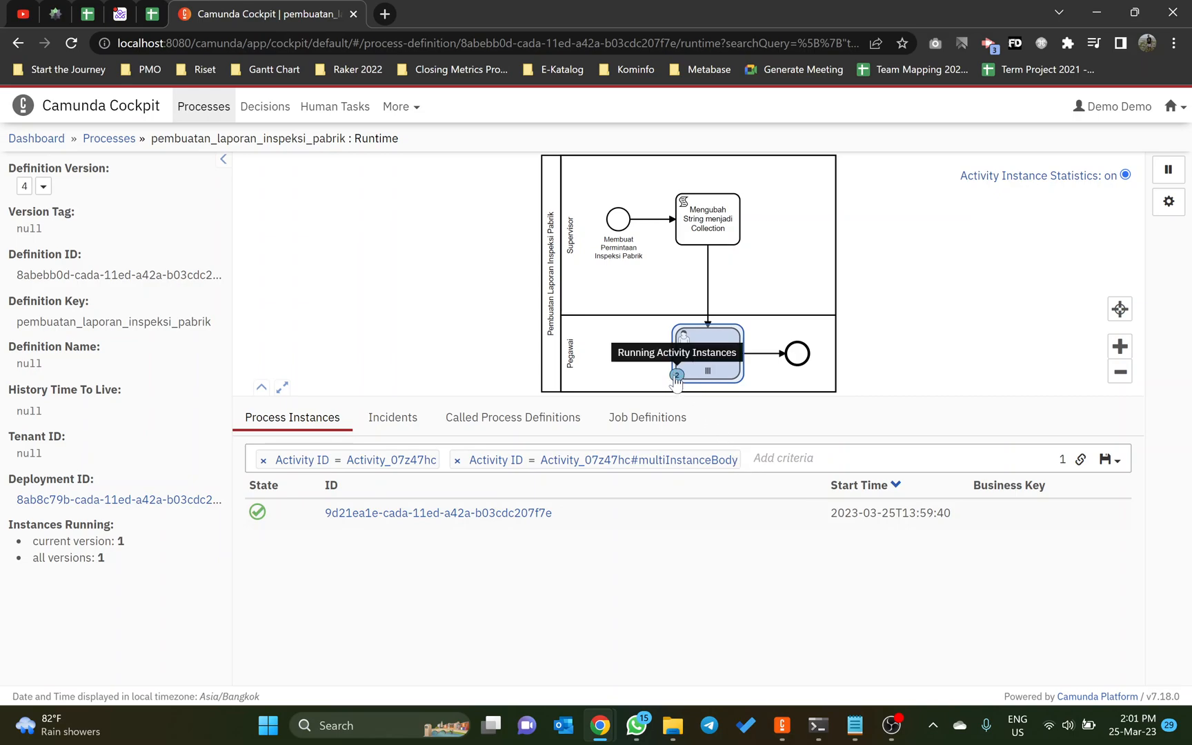
click(390, 420)
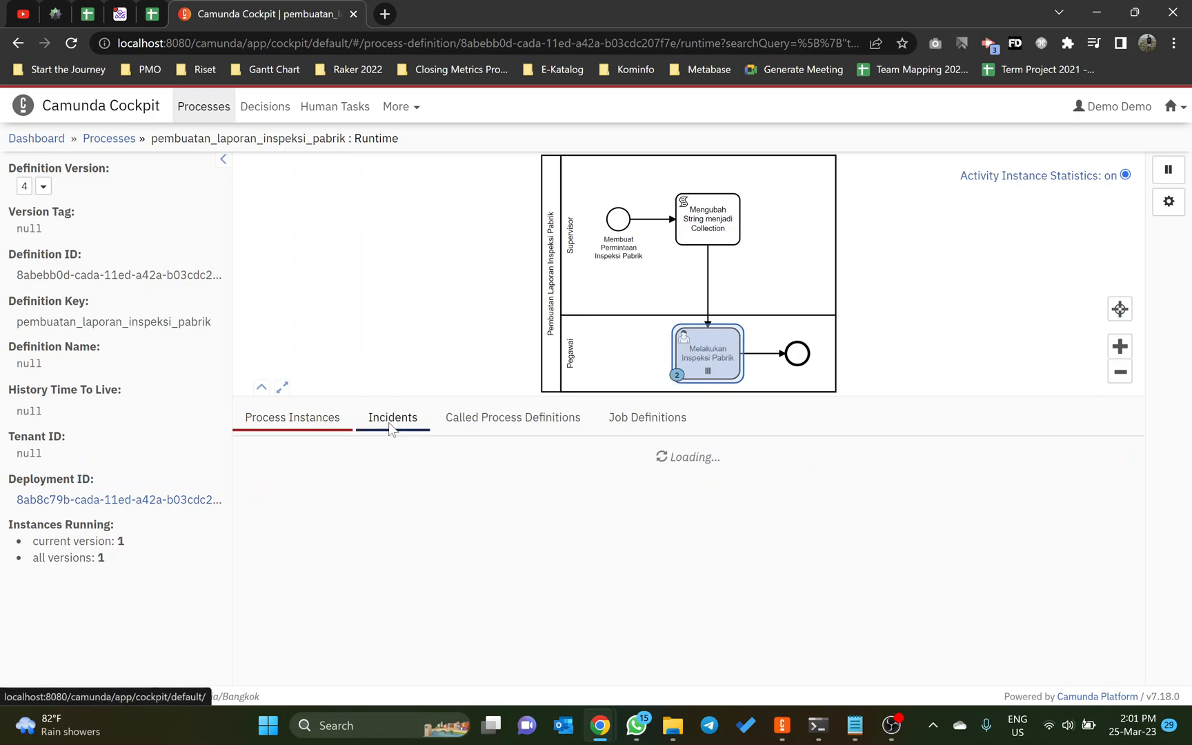
click(473, 428)
click(301, 418)
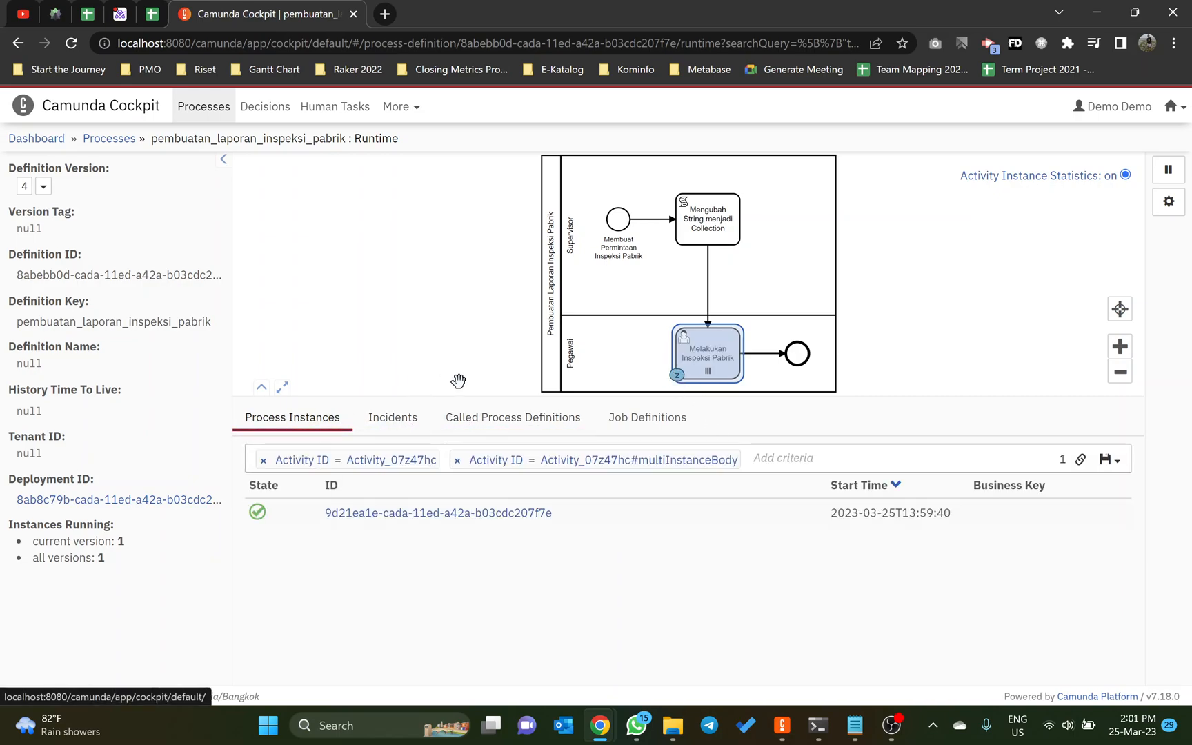
Open the running process instance and examine its employee, collection and multi-instance counter variables
click(456, 515)
scroll(456, 517, down, 1)
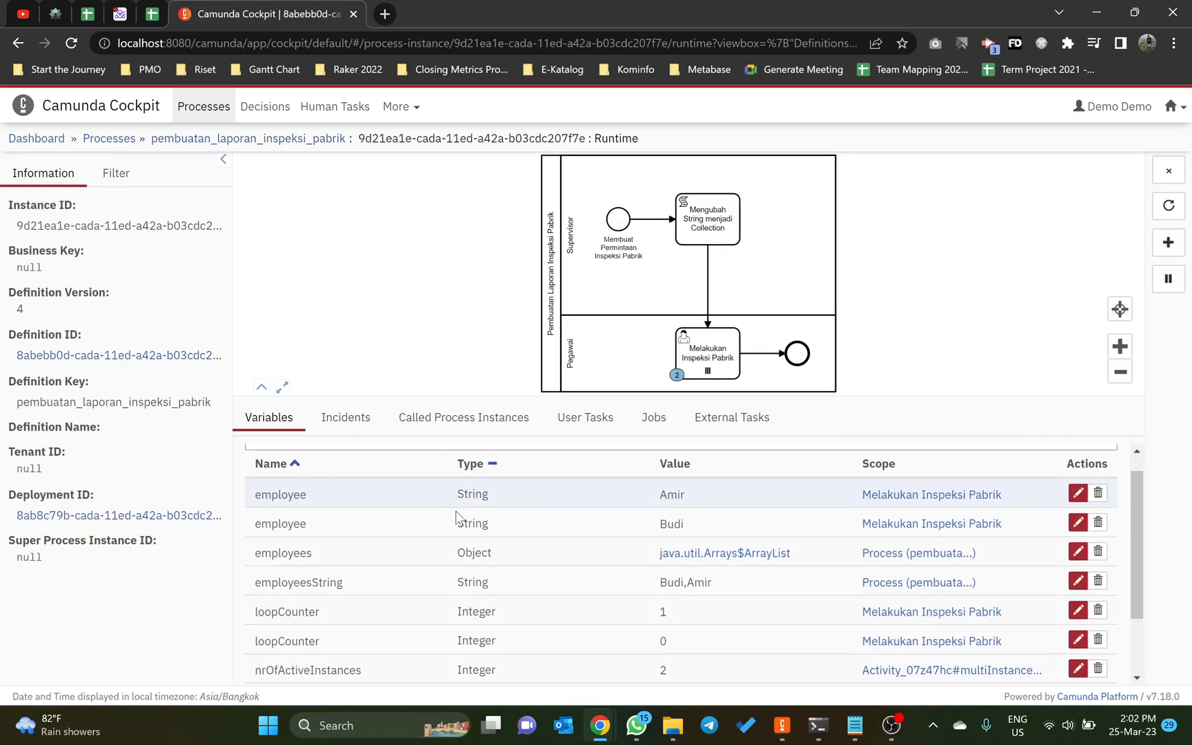
scroll(455, 518, down, 1)
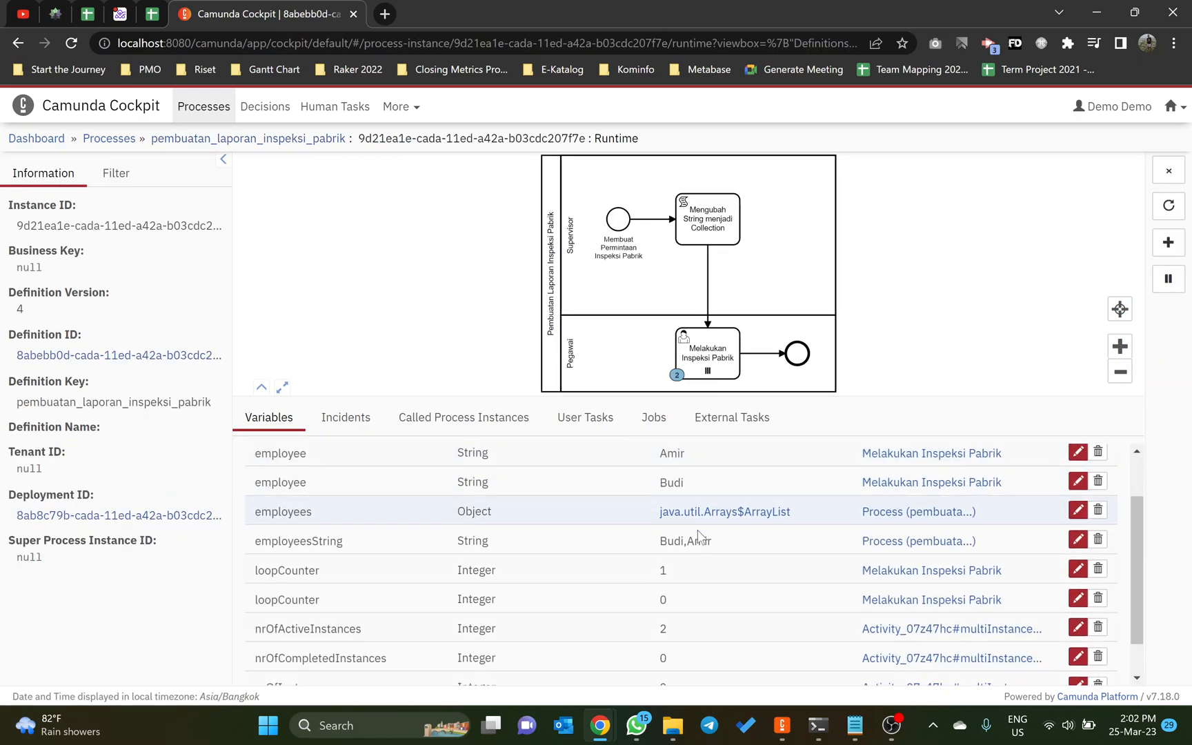
scroll(697, 529, down, 1)
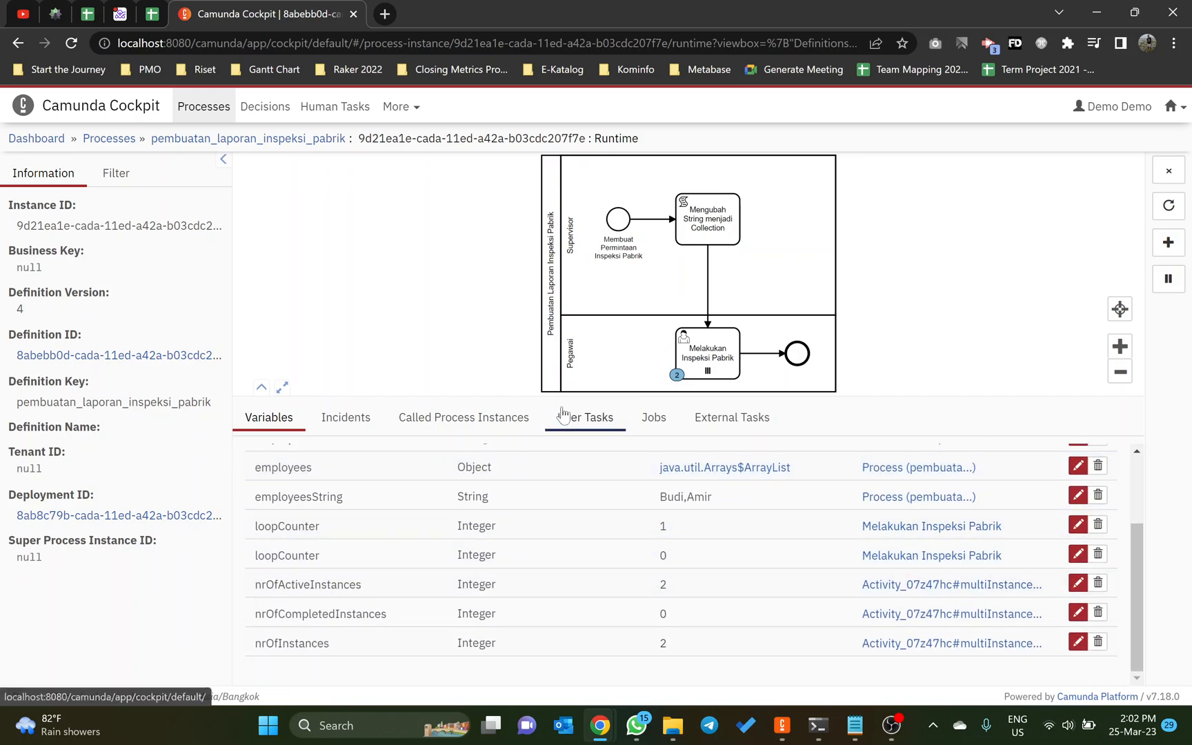
Return to Tasklist and open the already claimed Melakukan Inspeksi Pabrik task
click(1172, 106)
click(1085, 156)
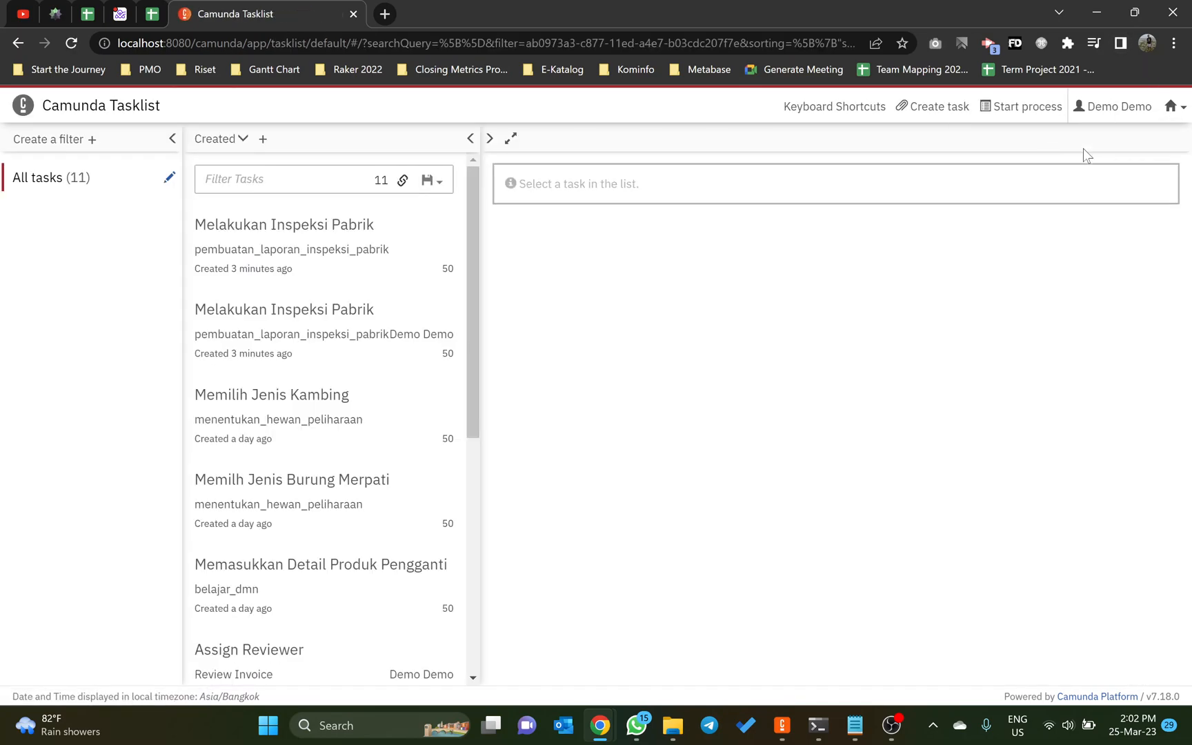
click(321, 240)
click(289, 331)
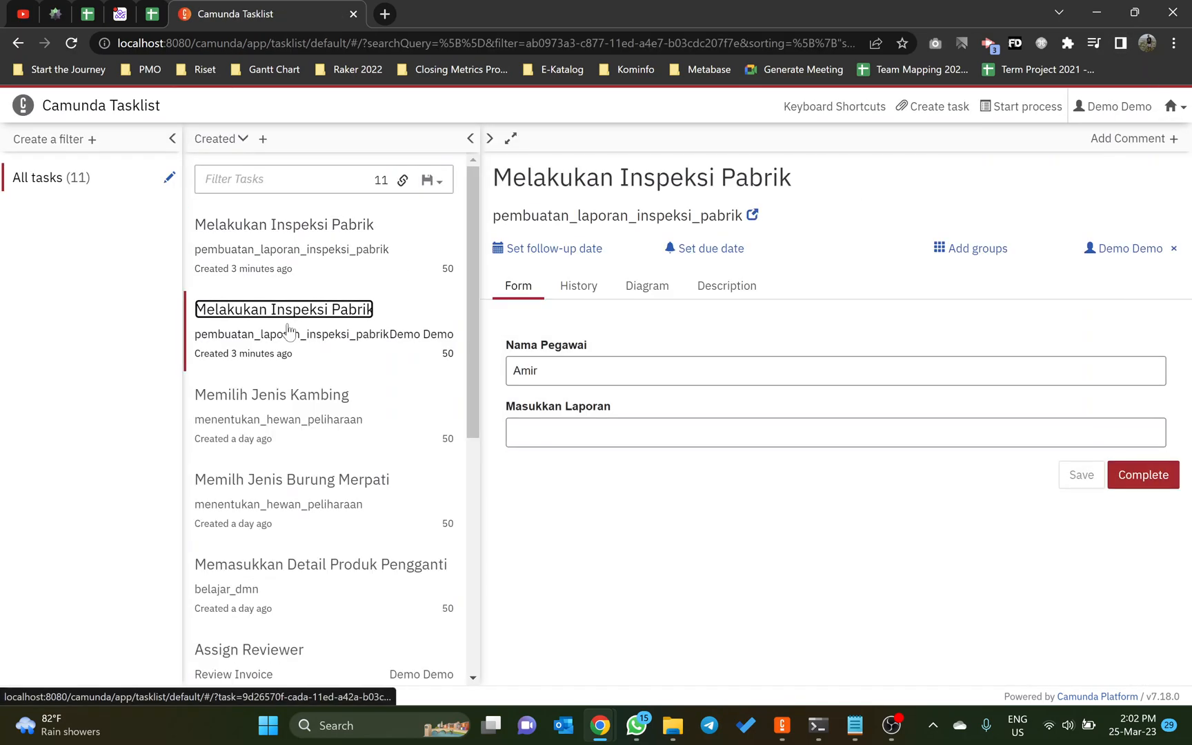
Enter the employee's name followed by "Melaporkan sempat terjadi pemadaman listrik" as the Masukkan Laporan report and complete the task
click(513, 433)
text(Amir )
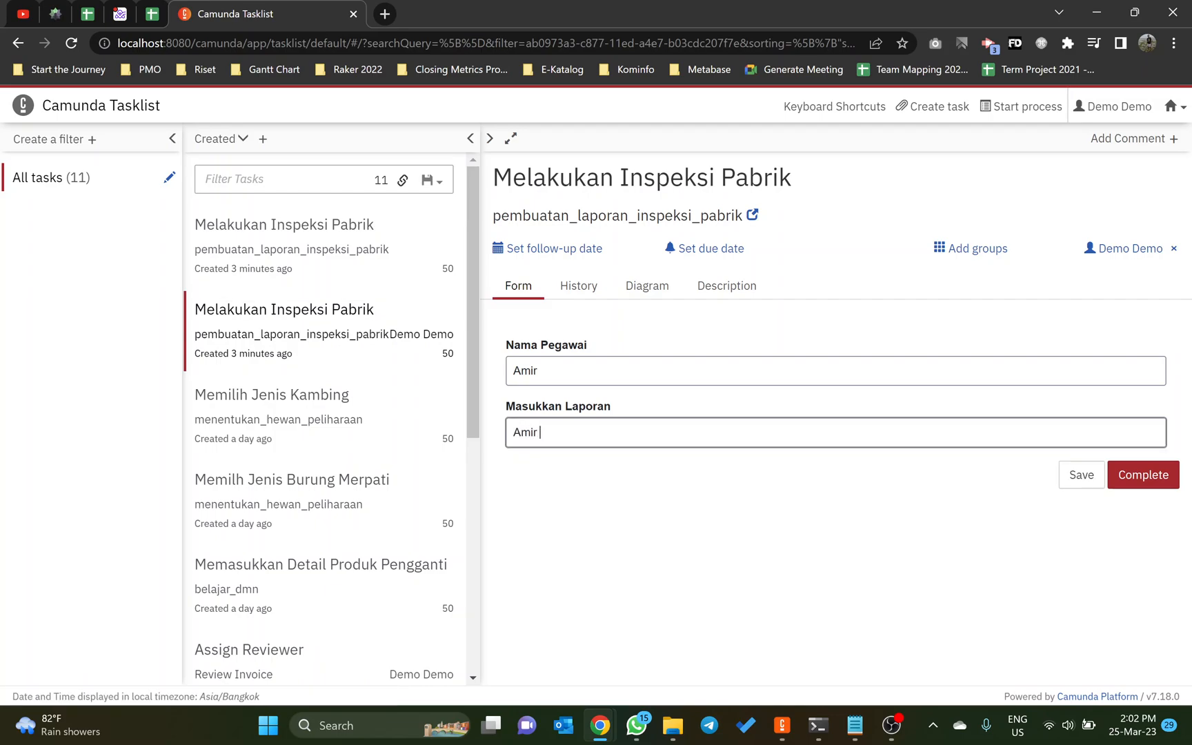
text(Melaporkan pabrik aman mesk)
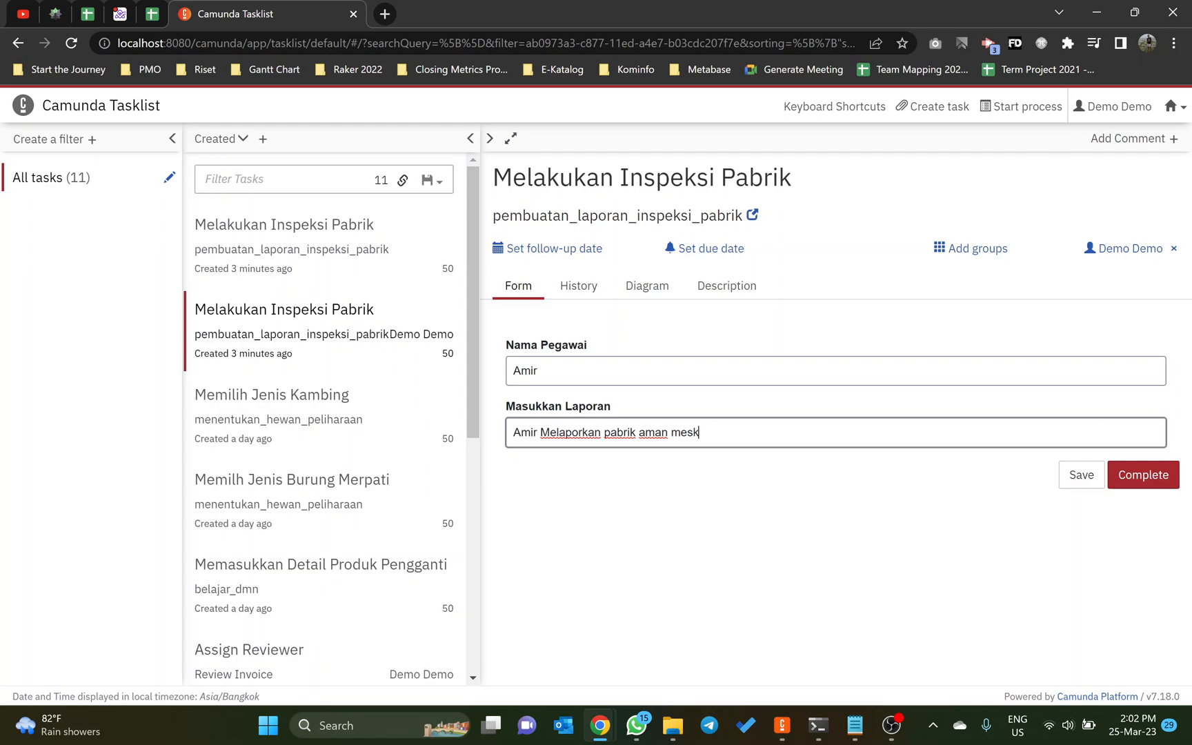
text(i)
key(ctrl+BackSpace)
key(ctrl+BackSpace)
key(ctrl+BackSpace)
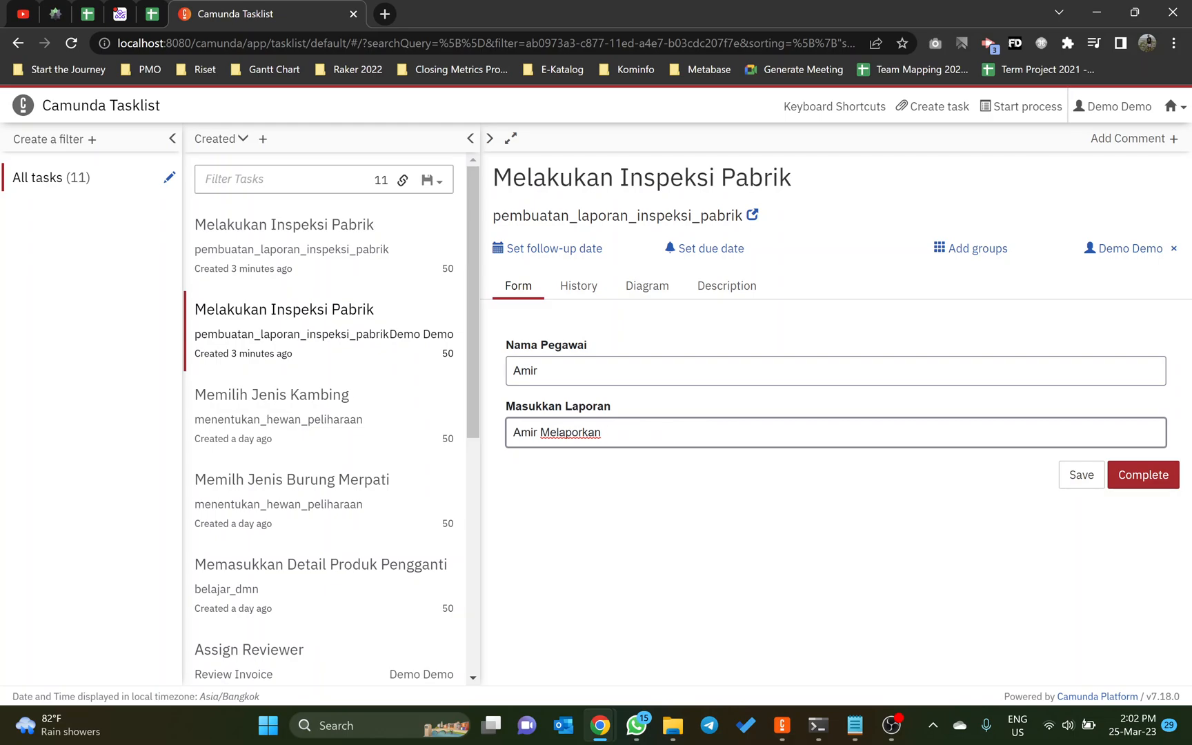
text(sempat terjadi pemadaman listrik)
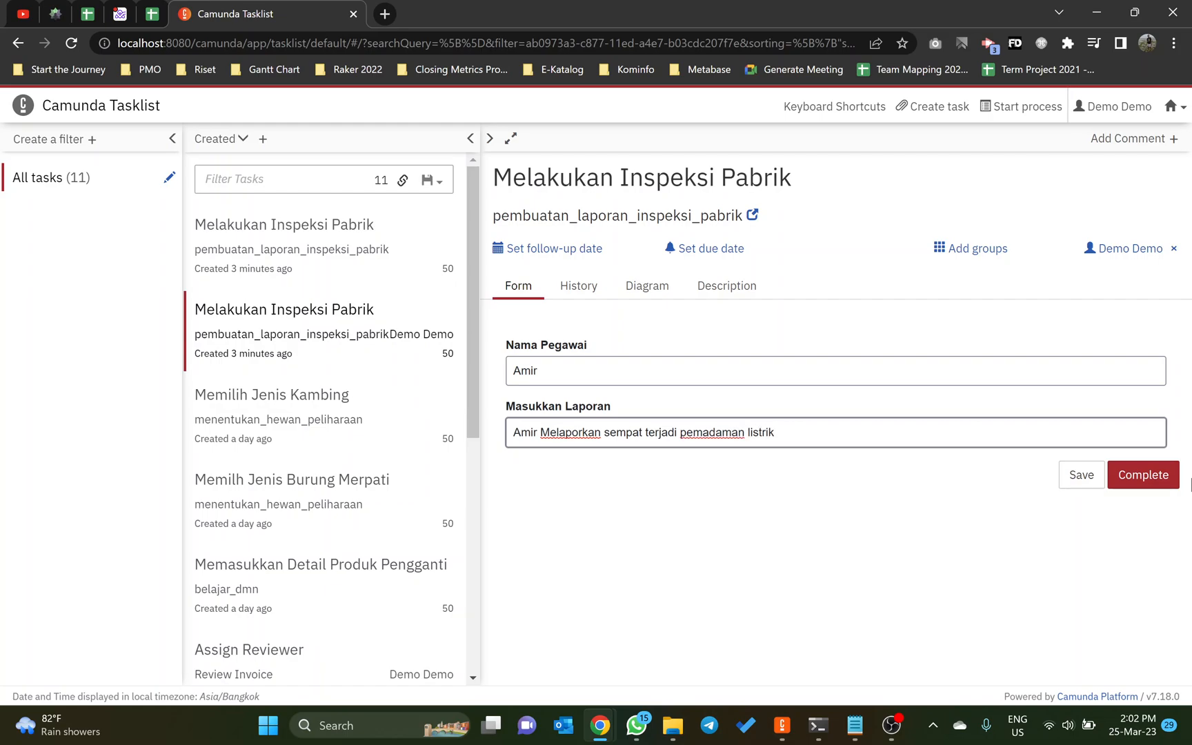
click(1151, 478)
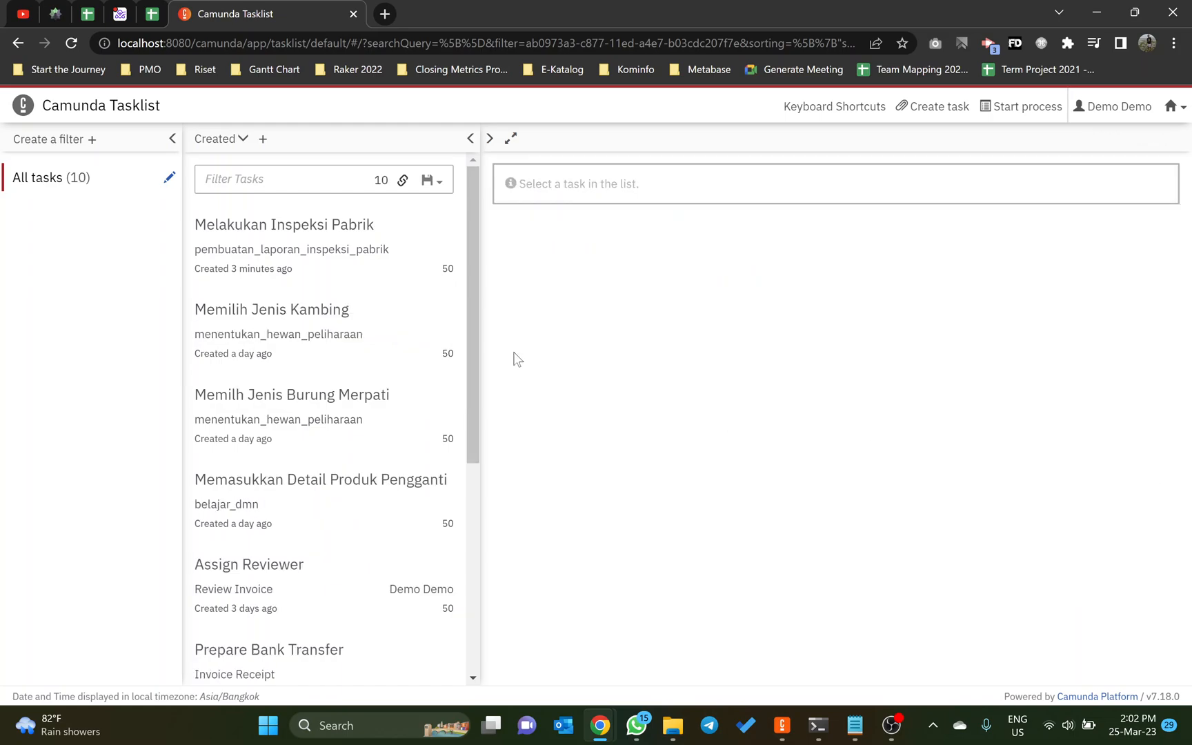
Open the remaining Melakukan Inspeksi Pabrik task and claim it
right_click(315, 271)
click(248, 227)
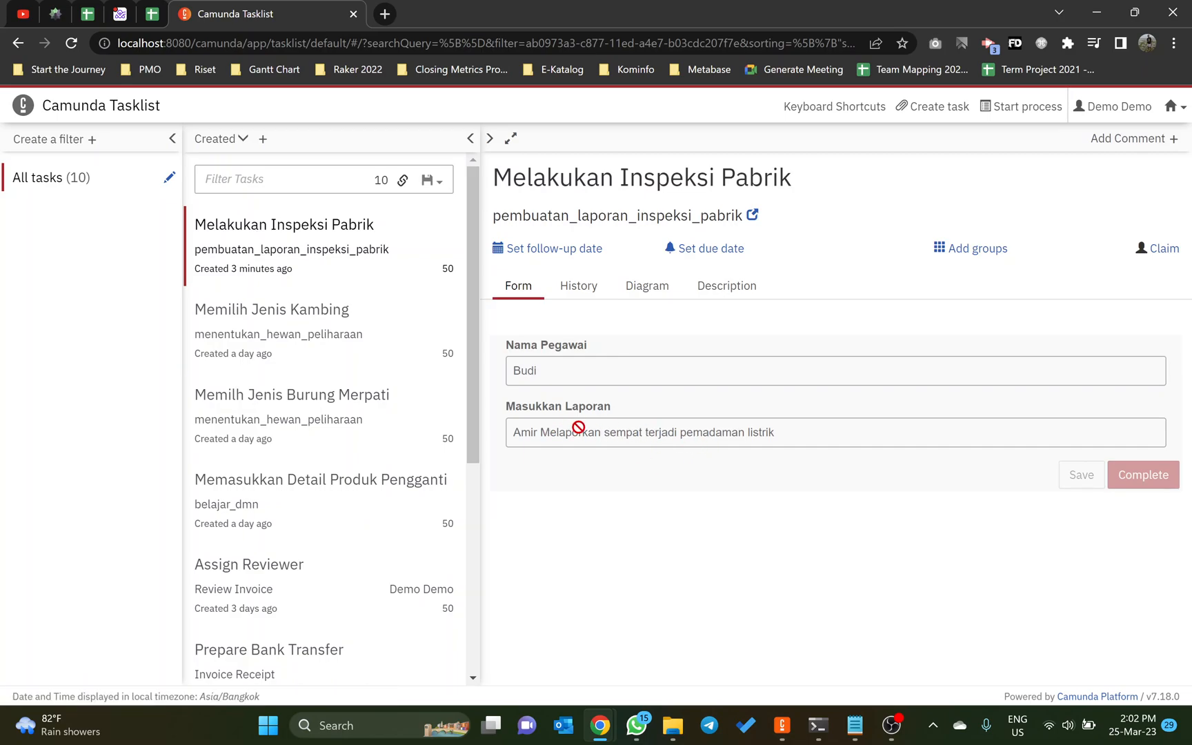
click(1159, 248)
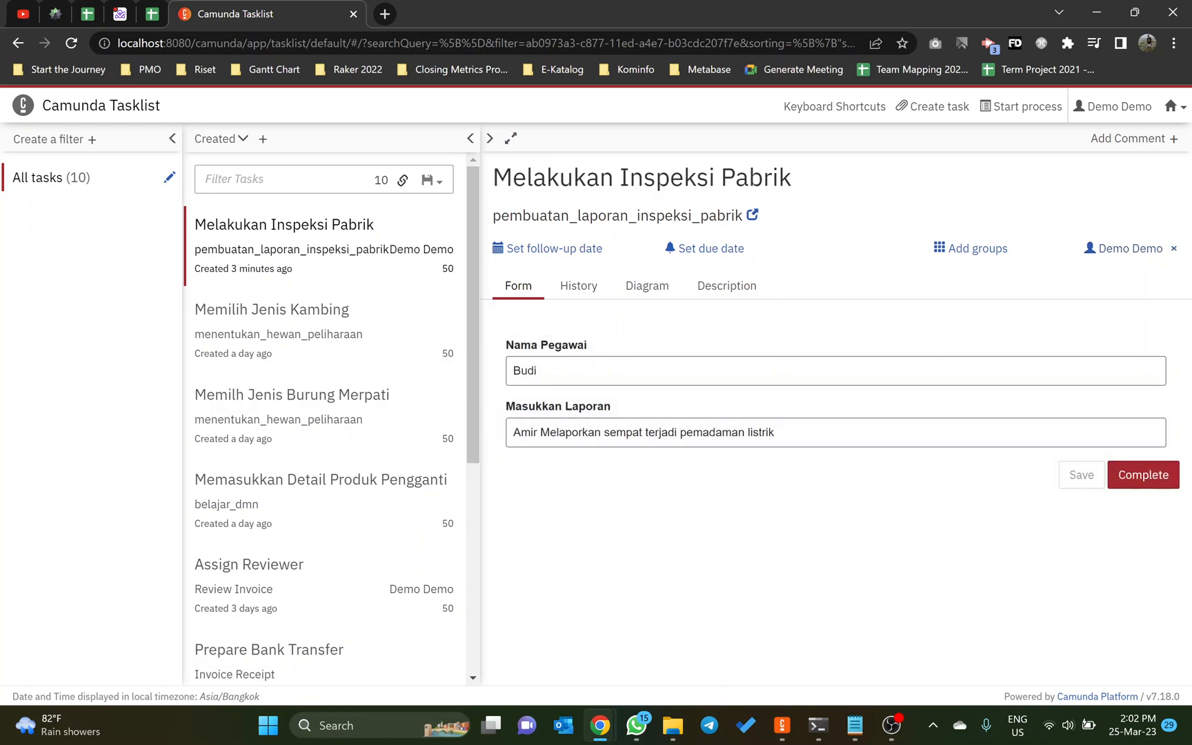
Append the second employee's name and "melaporkan pemadaman listrik hanya terjadi 5 menit" to the Masukkan Laporan text, then complete the task
click(778, 433)
text(. Budi melapora)
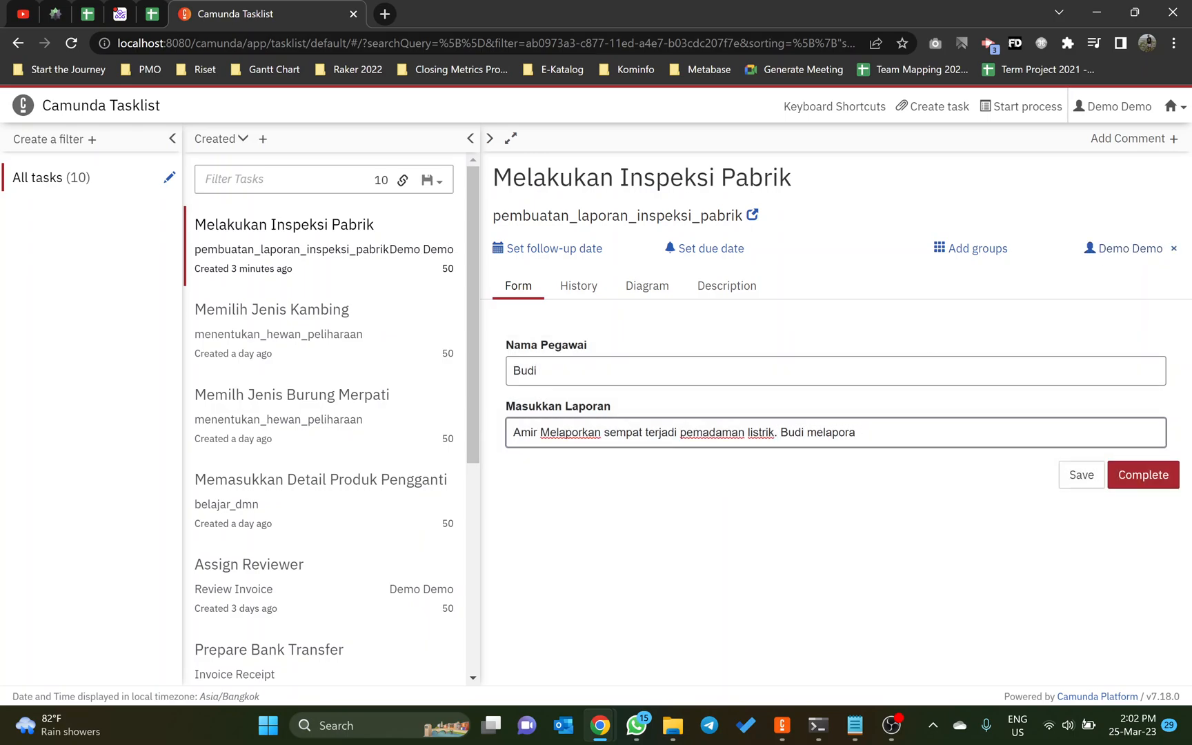
key(BackSpace)
text(kan pemadaman listrik an)
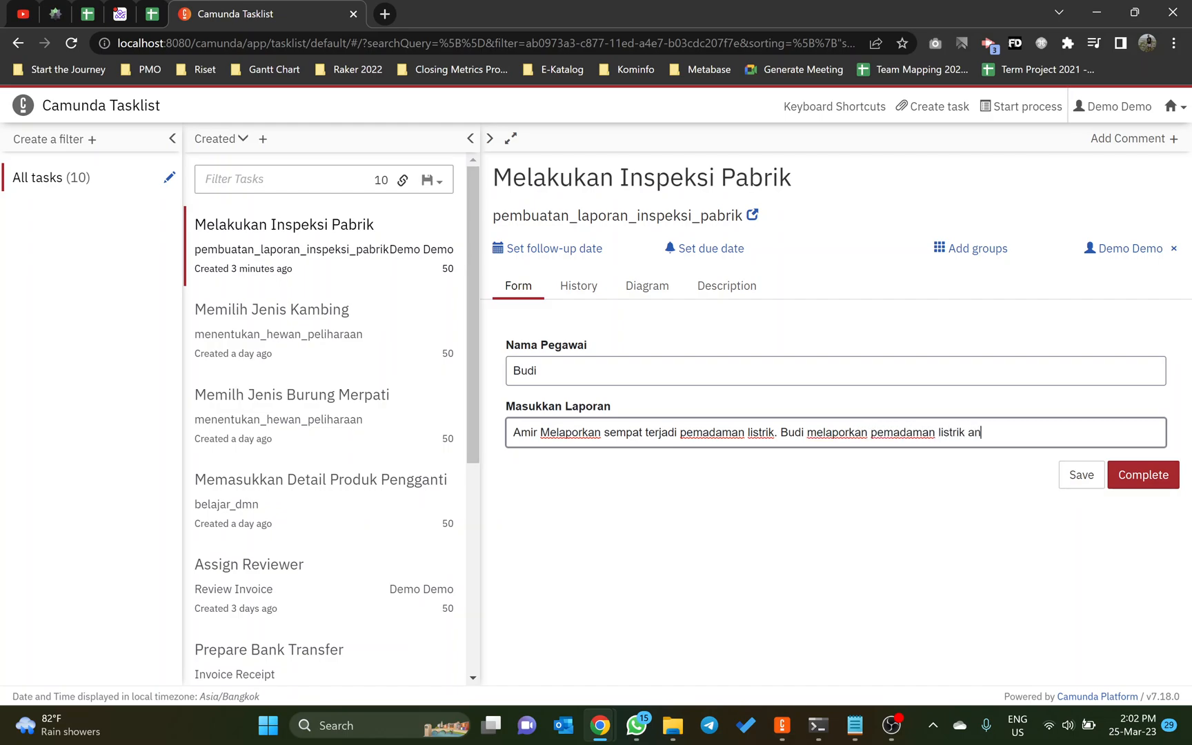
key(BackSpace)
key(BackSpace)
text(hanya terjadi 5 menit)
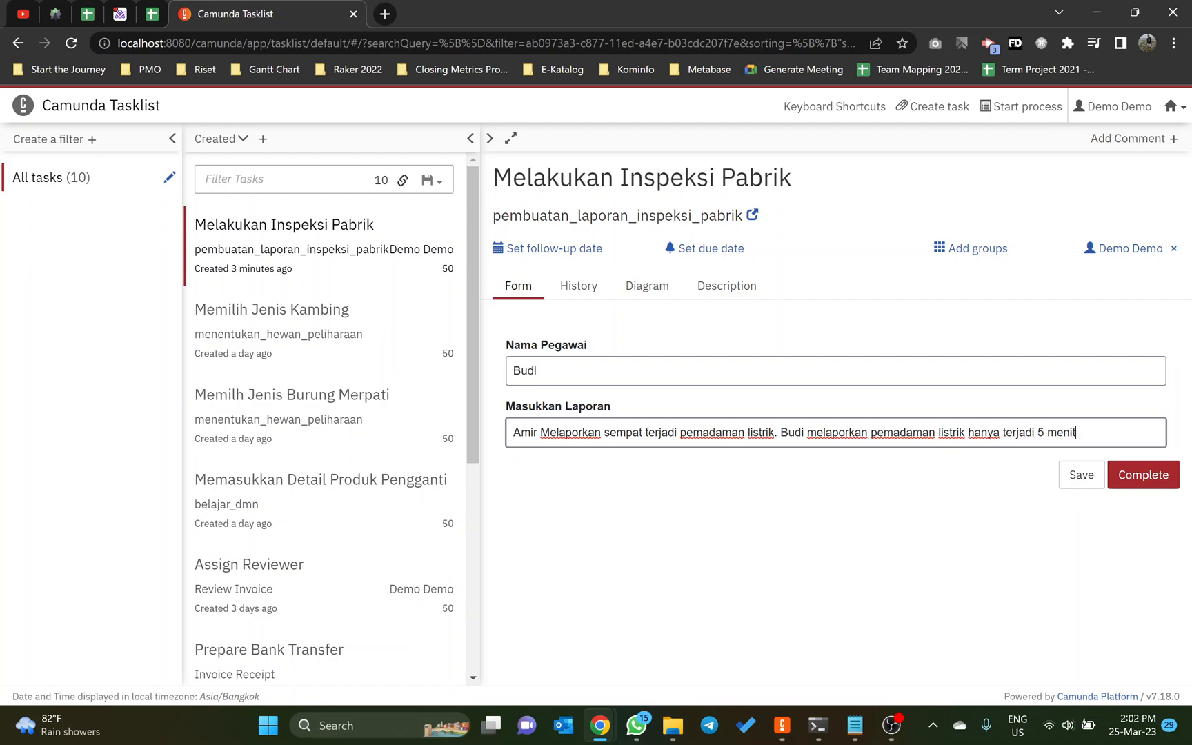
click(1137, 479)
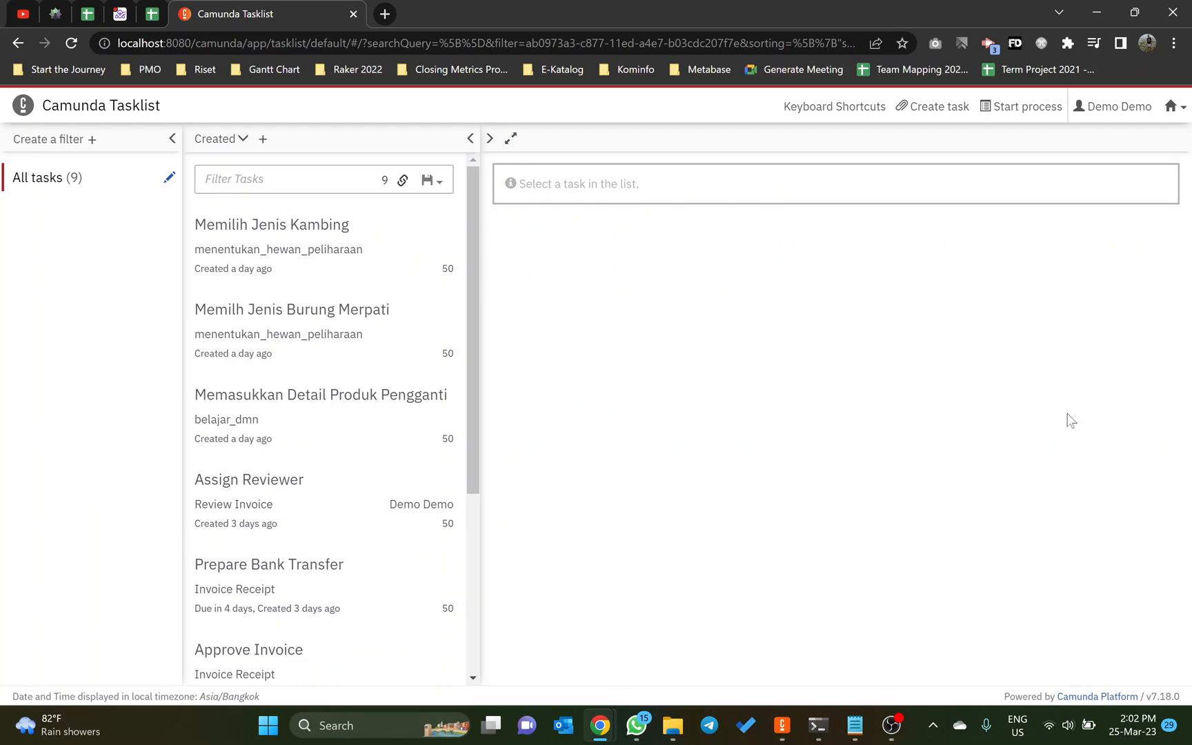
Switch to Camunda Modeler and review the employee name form and the inspection report process diagram
key(alt+Tab)
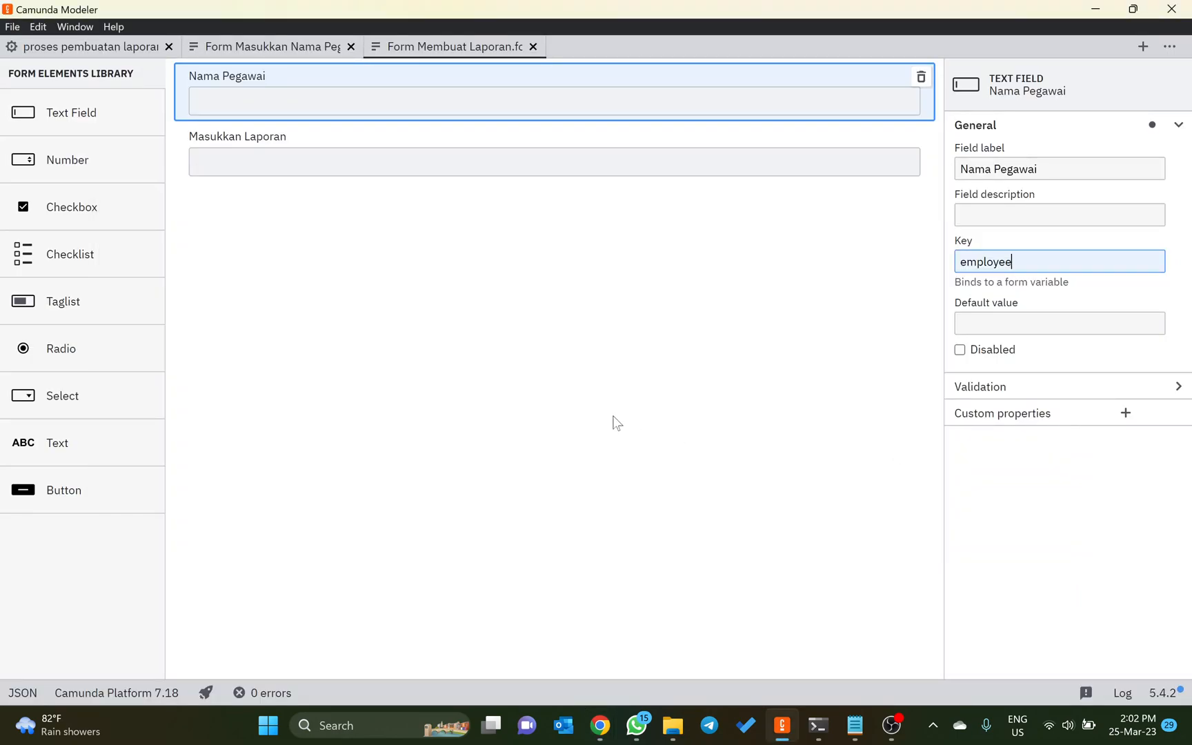
click(249, 49)
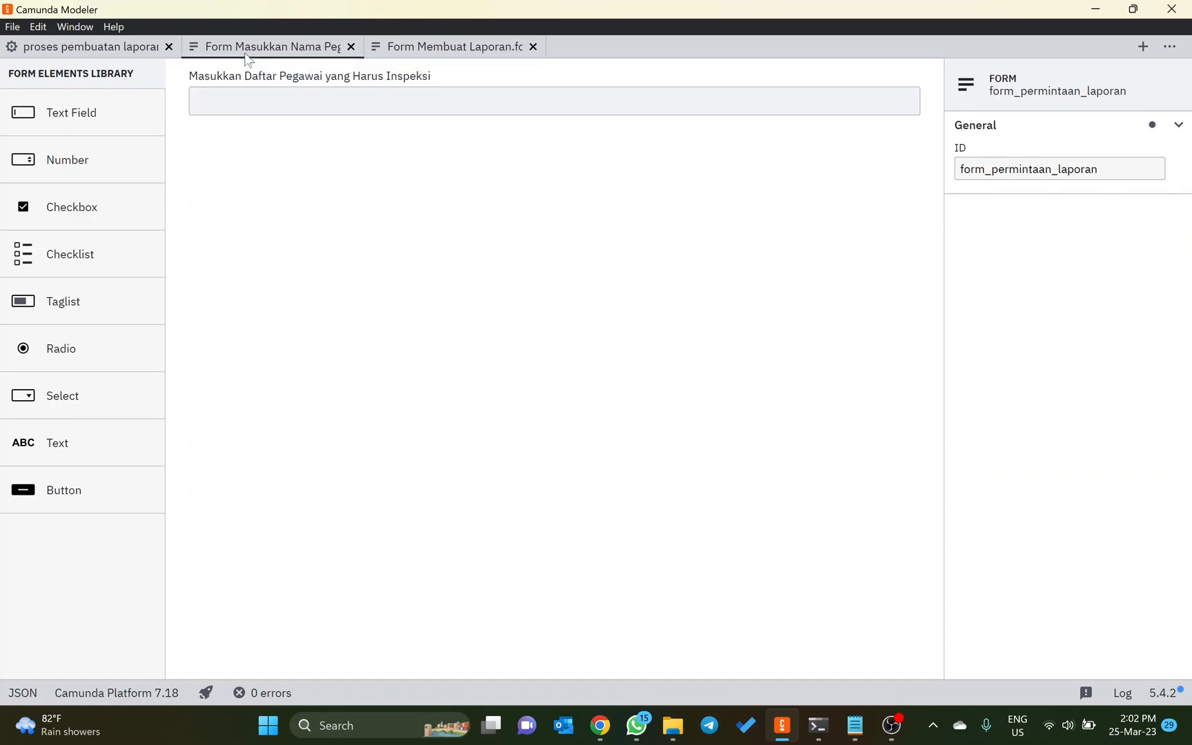
click(121, 49)
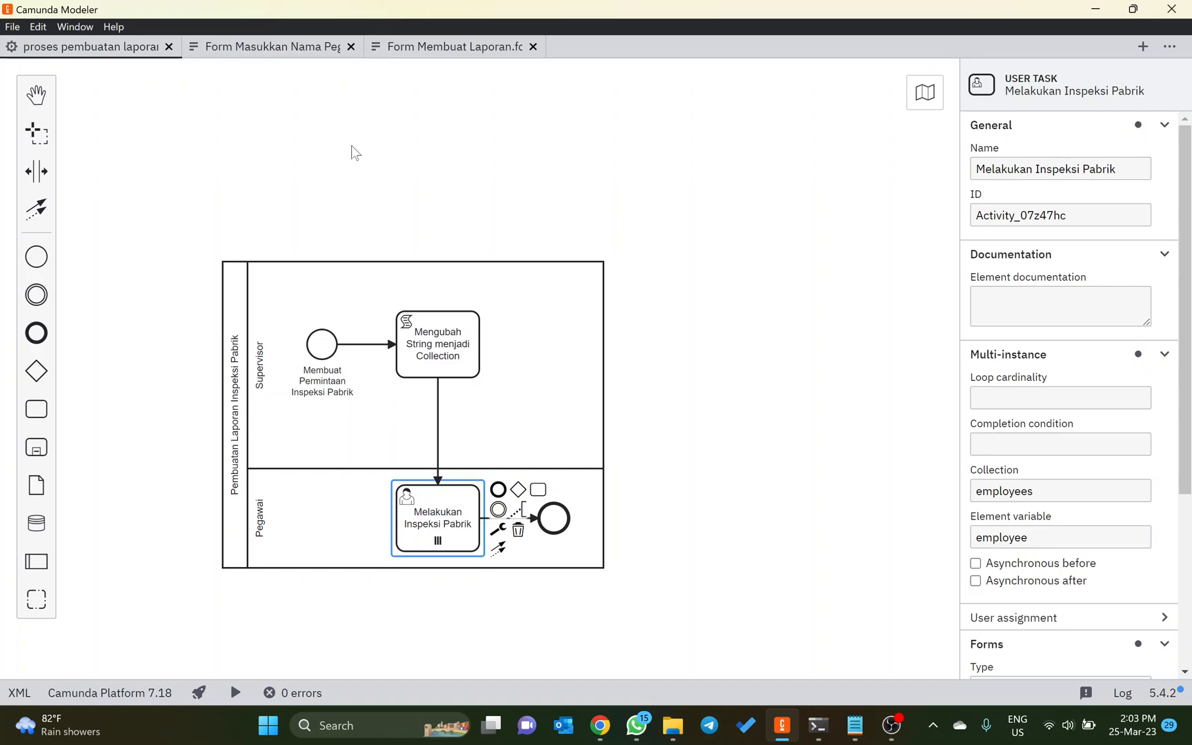
click(892, 725)
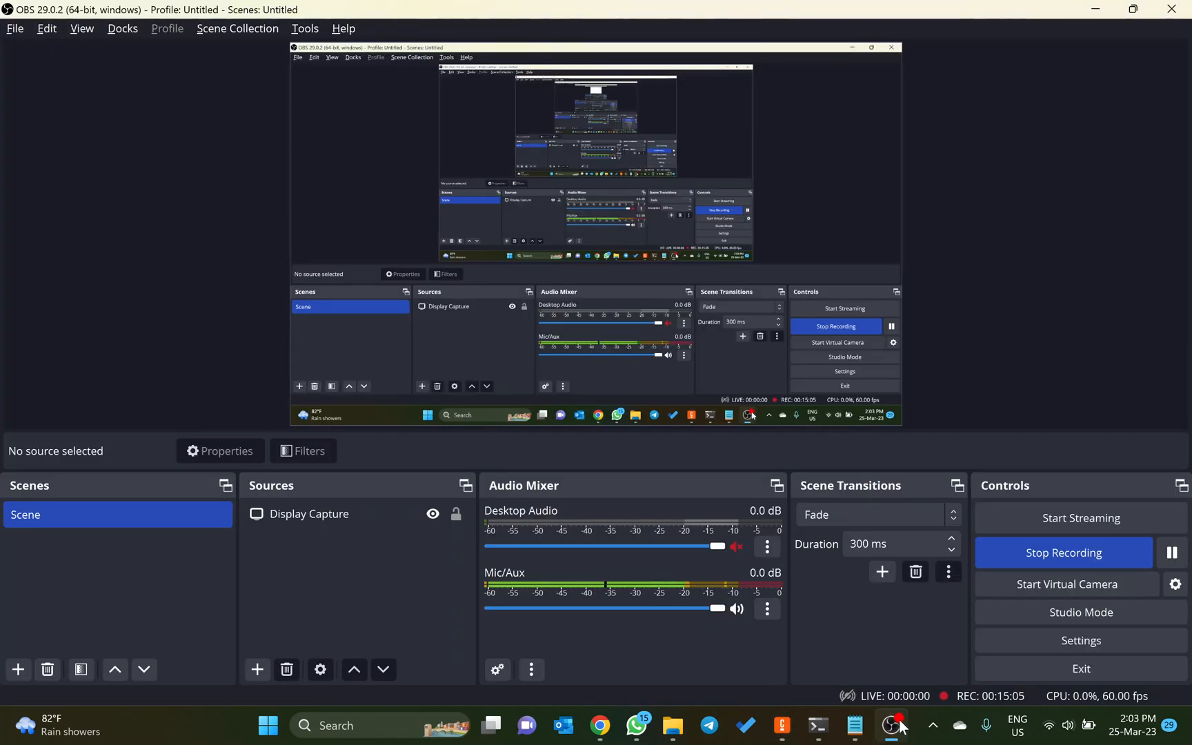